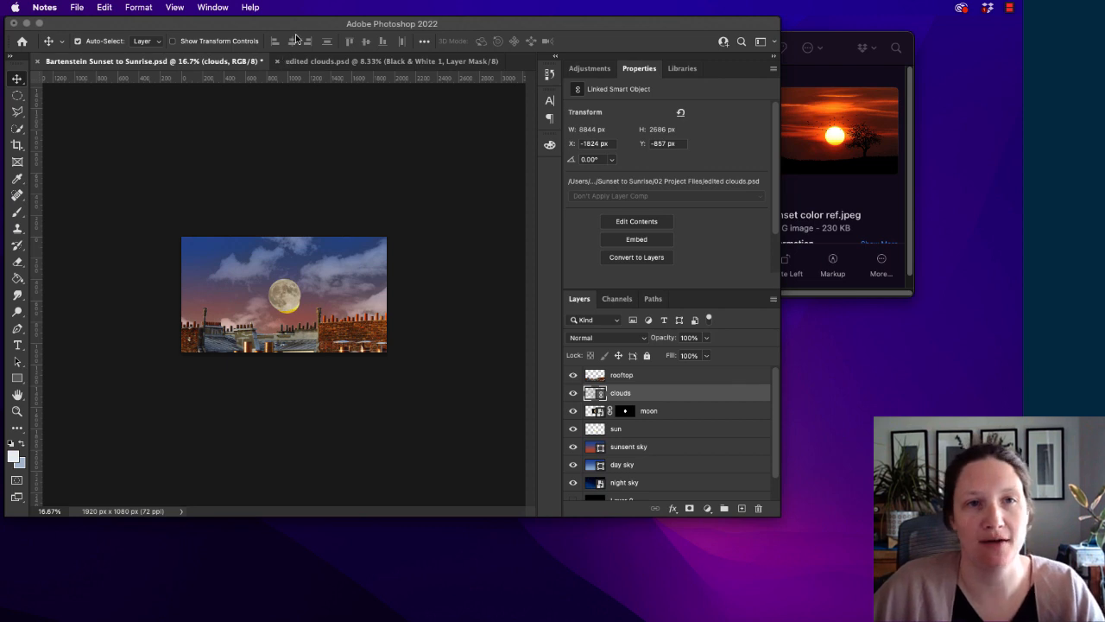
# Save the changes to the open layered Sunset to Sunrise document in Photoshop
pyautogui.click(295, 40)
pyautogui.press('super+s')
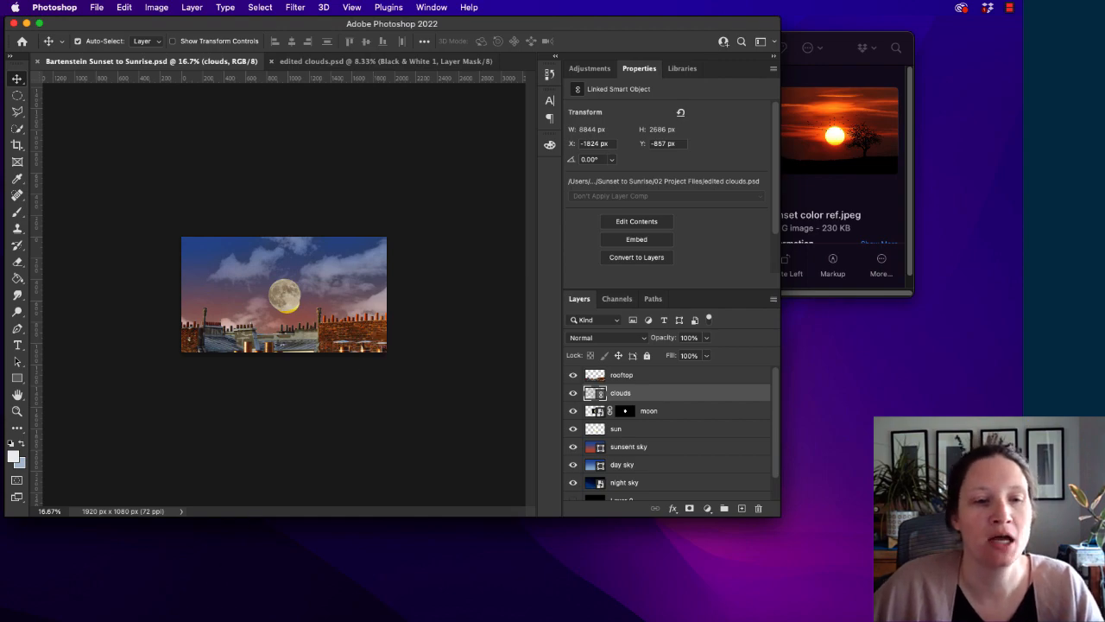
# Launch Adobe After Effects 2022 and start a new empty project
pyautogui.click(222, 617)
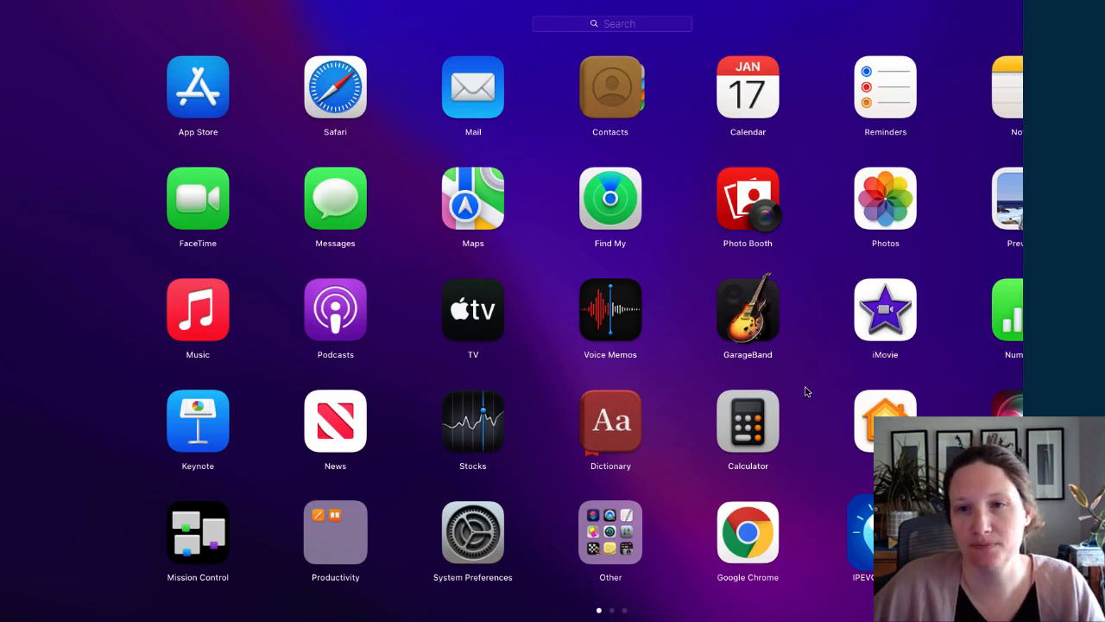
pyautogui.moveTo(805, 391); pyautogui.dragTo(354, 337)
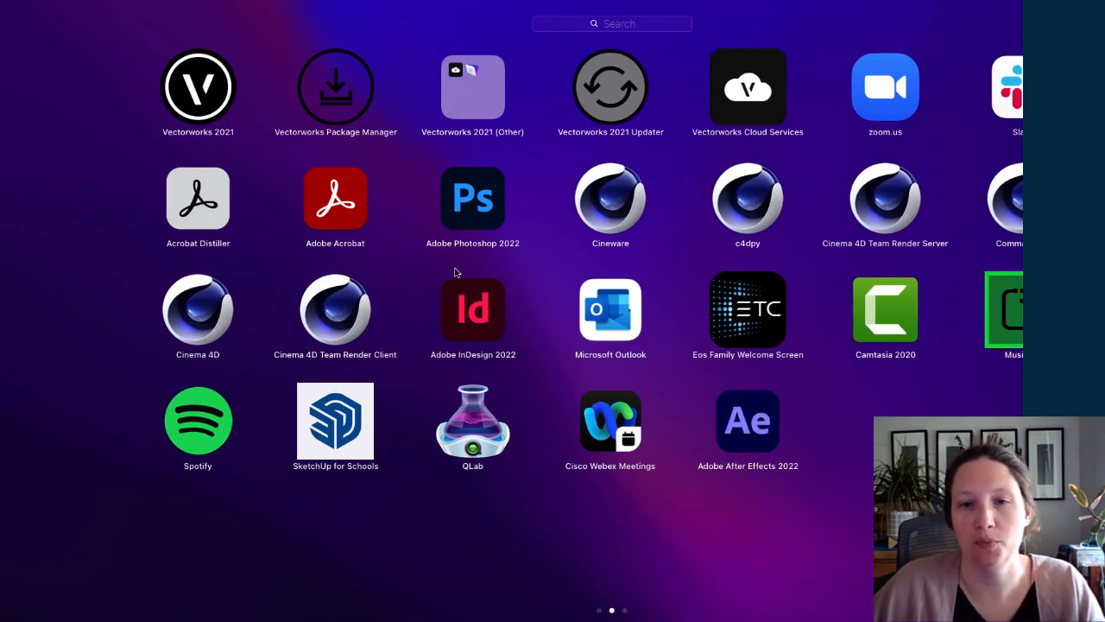
pyautogui.click(756, 417)
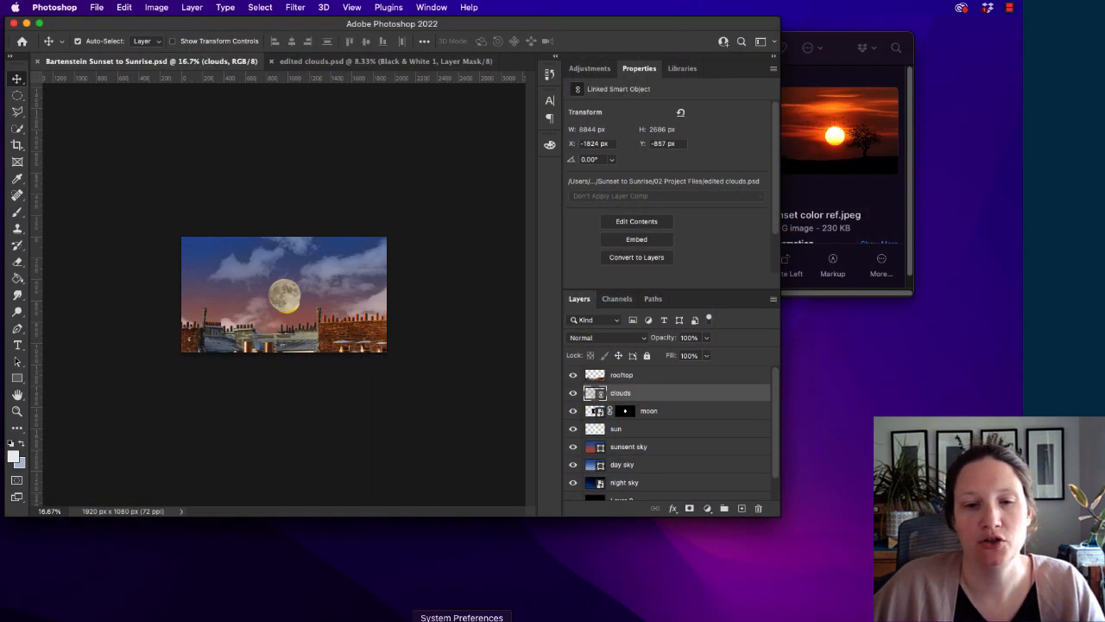
pyautogui.click(705, 617)
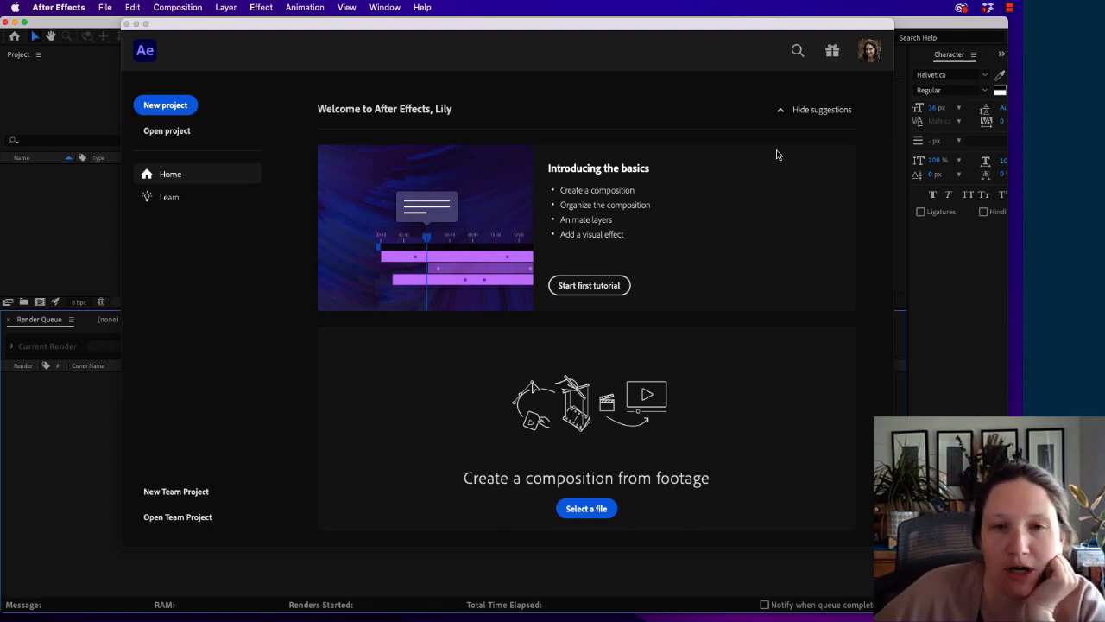
pyautogui.click(163, 107)
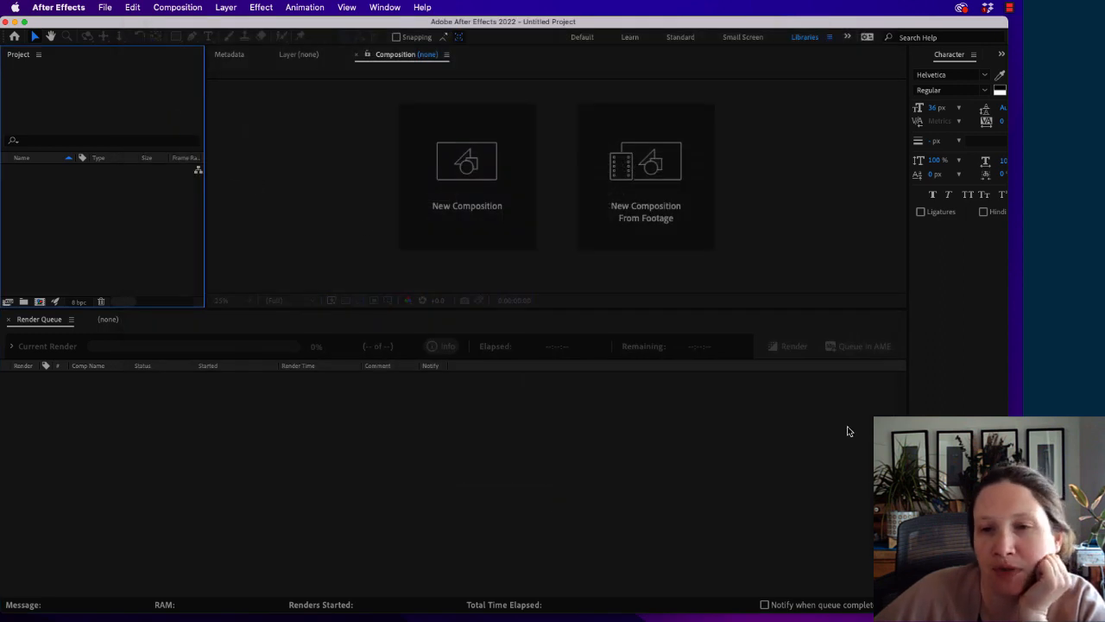
# Look through the Default, Learn and Standard workspaces and settle on the Small Screen workspace
pyautogui.moveTo(907, 285); pyautogui.dragTo(837, 290)
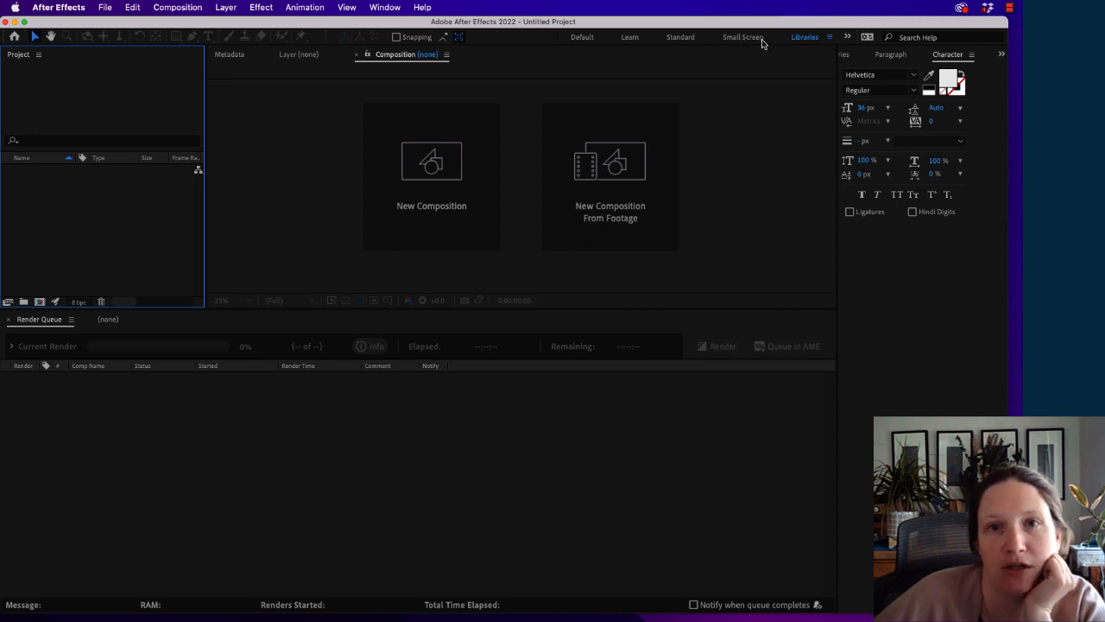
pyautogui.click(582, 37)
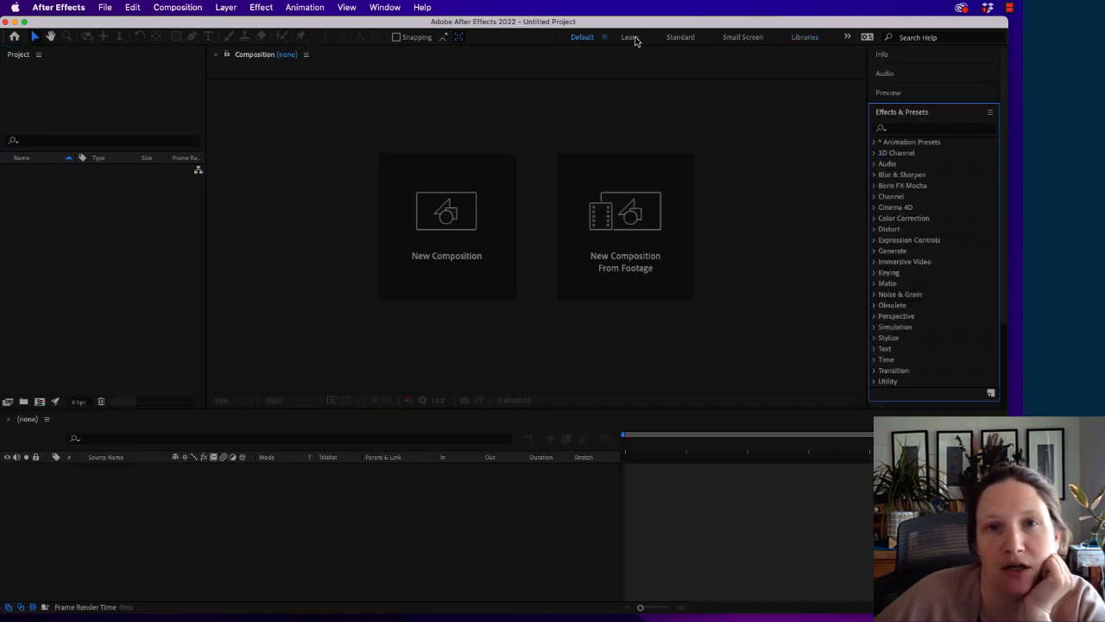
pyautogui.click(630, 38)
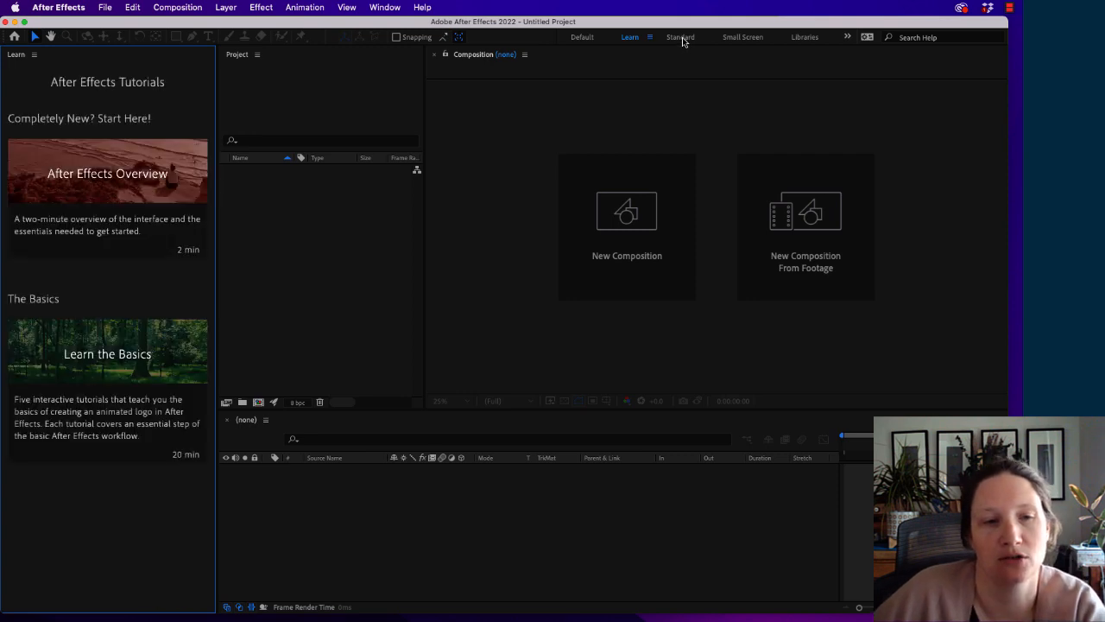
pyautogui.click(682, 37)
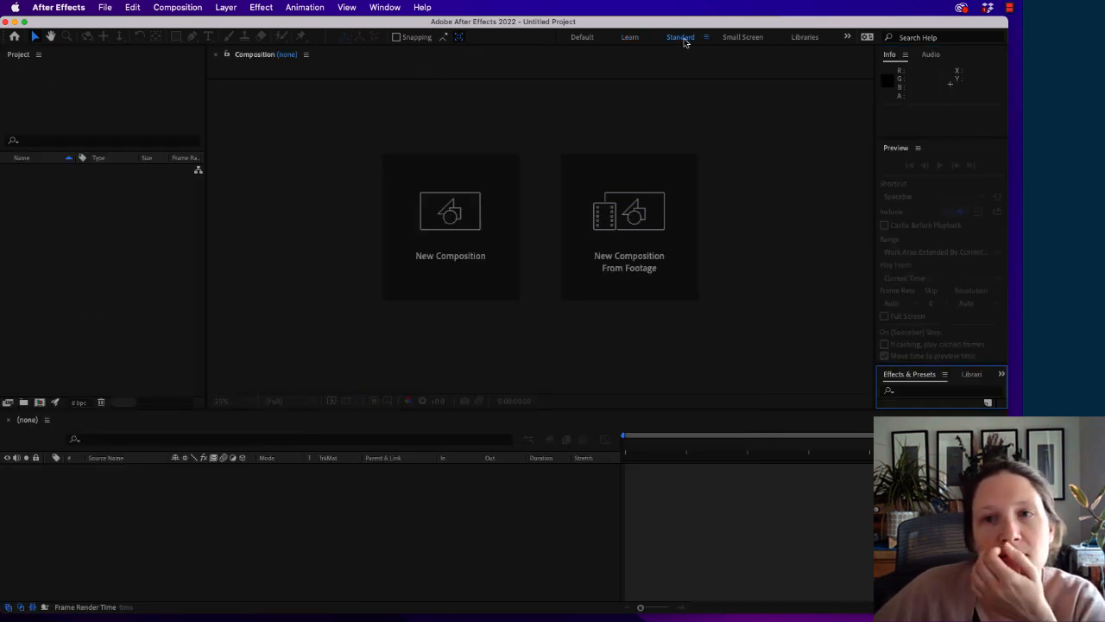
pyautogui.click(731, 38)
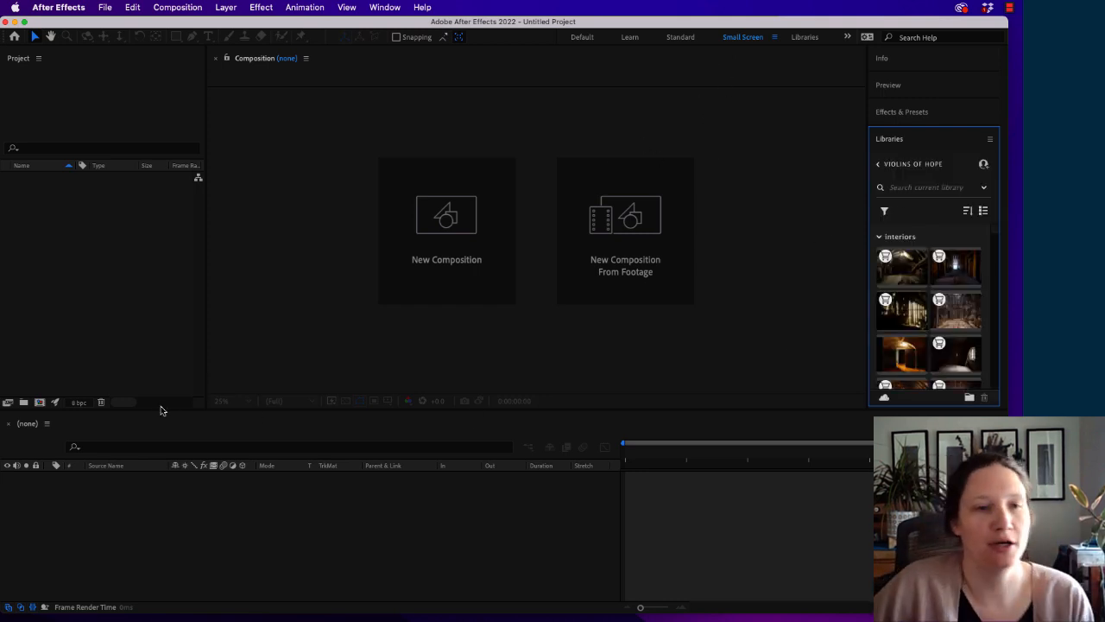
# Move the divider above the timeline upward and shrink the After Effects window to fit within the desktop
pyautogui.moveTo(160, 410); pyautogui.dragTo(157, 389)
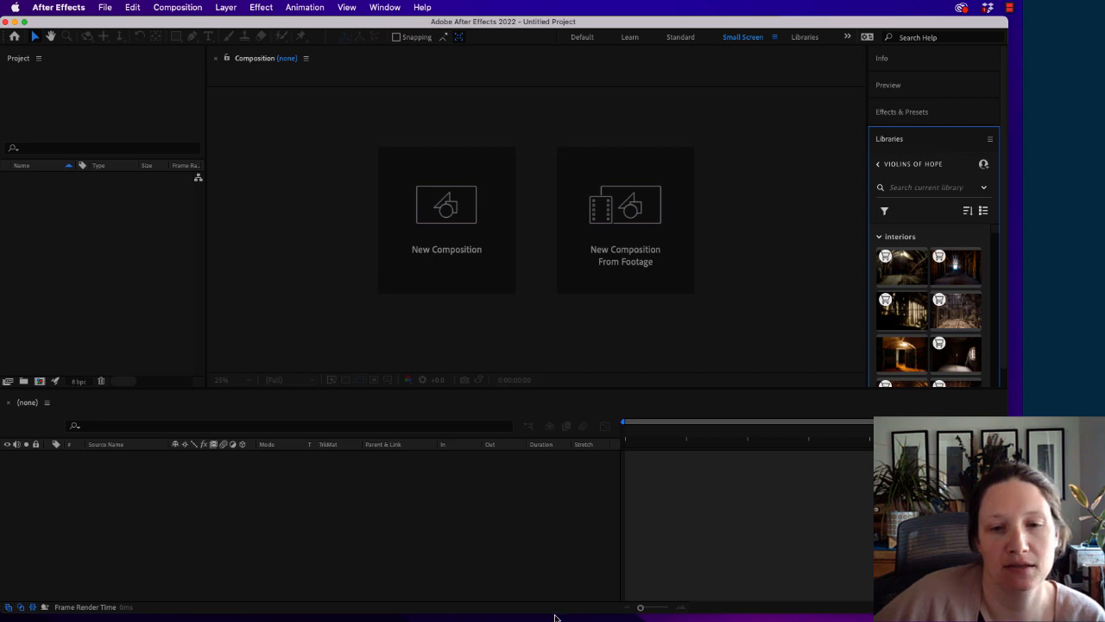
pyautogui.moveTo(555, 618); pyautogui.dragTo(550, 547)
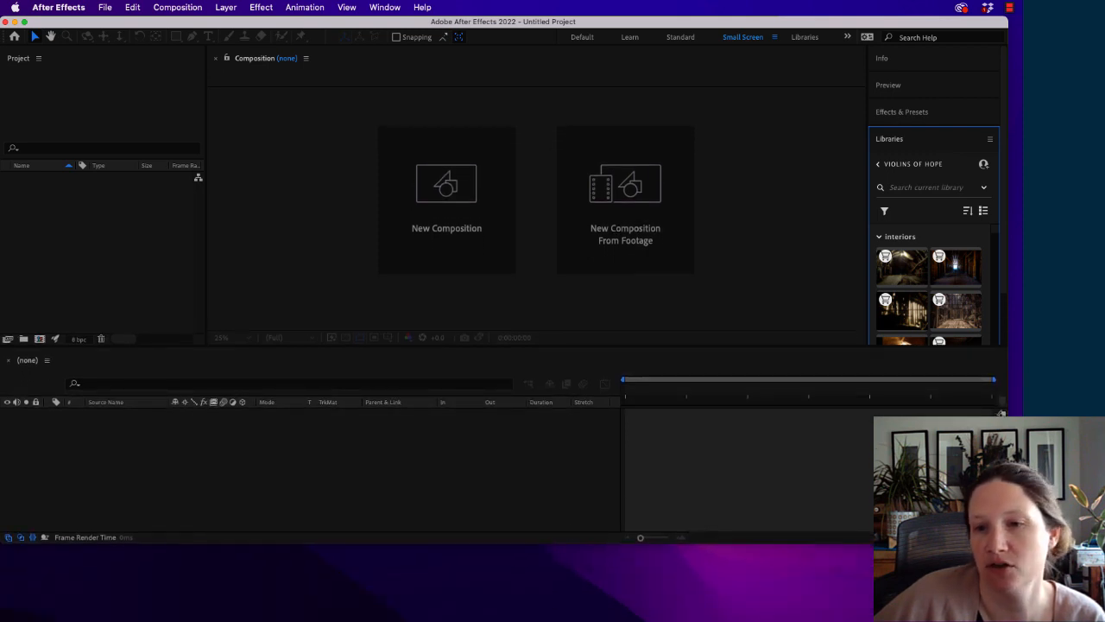
pyautogui.moveTo(1006, 543); pyautogui.dragTo(928, 593)
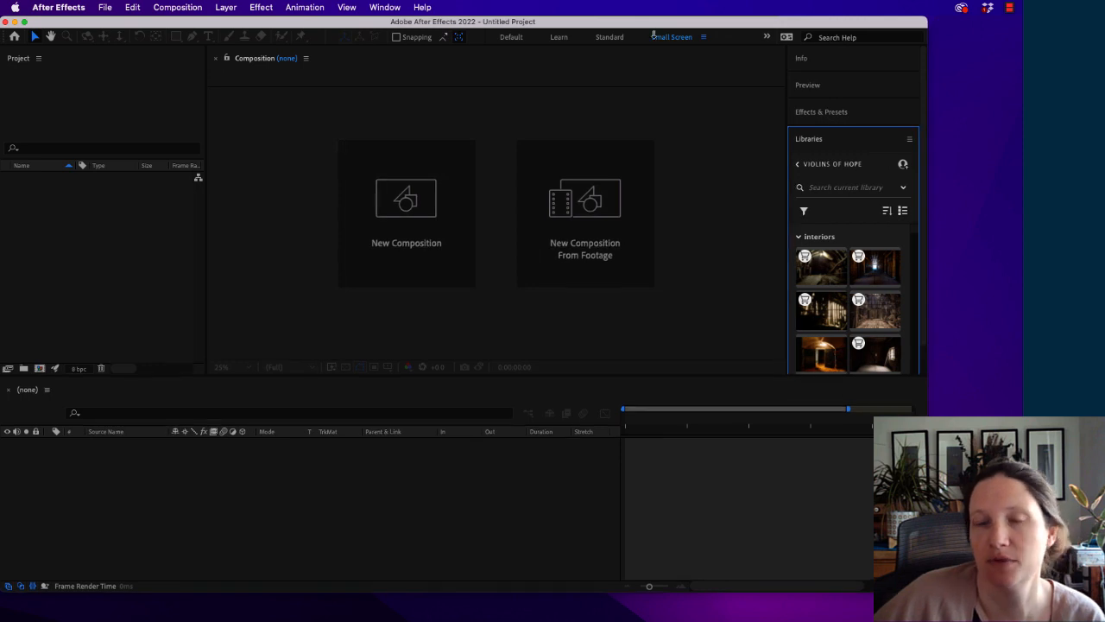
# Widen the side column that holds the Libraries panel and shift the After Effects window to the right
pyautogui.click(765, 39)
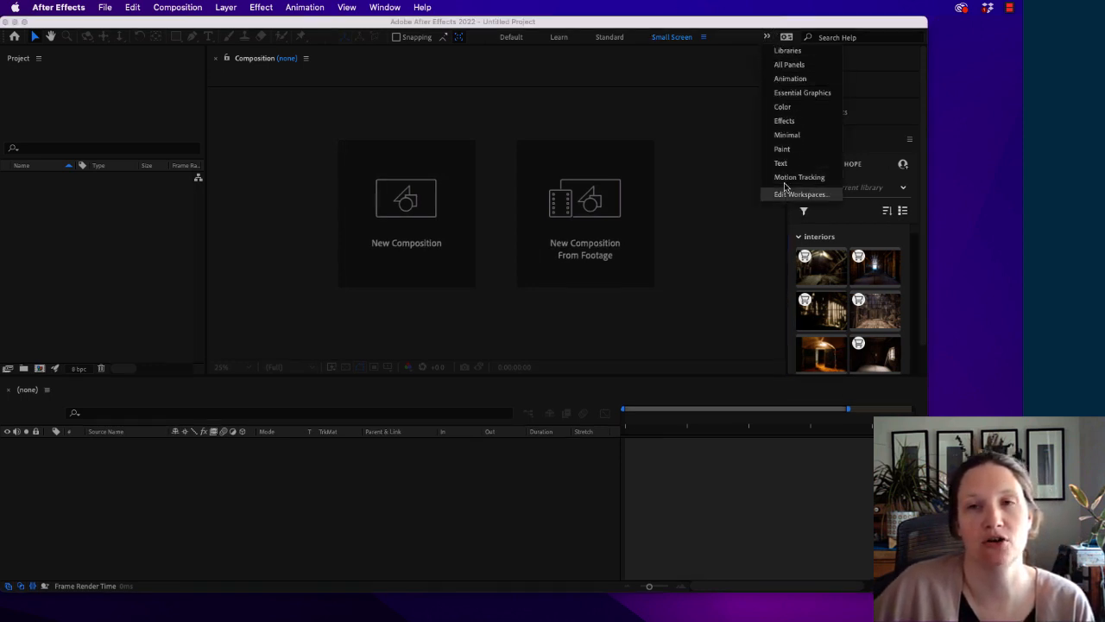
pyautogui.click(765, 33)
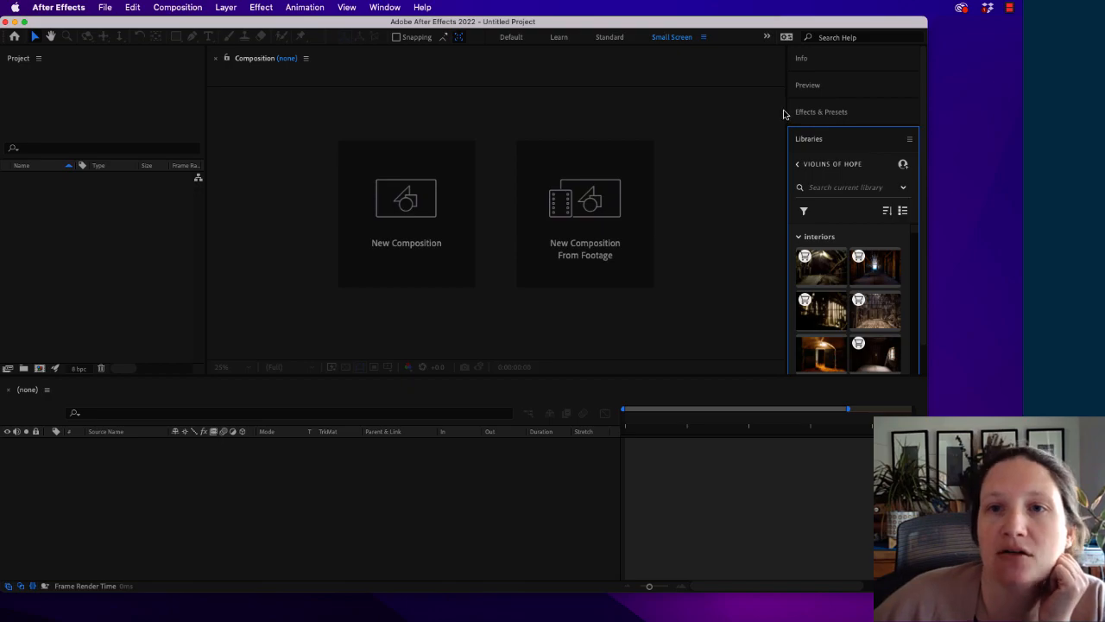
pyautogui.moveTo(784, 111); pyautogui.dragTo(757, 111)
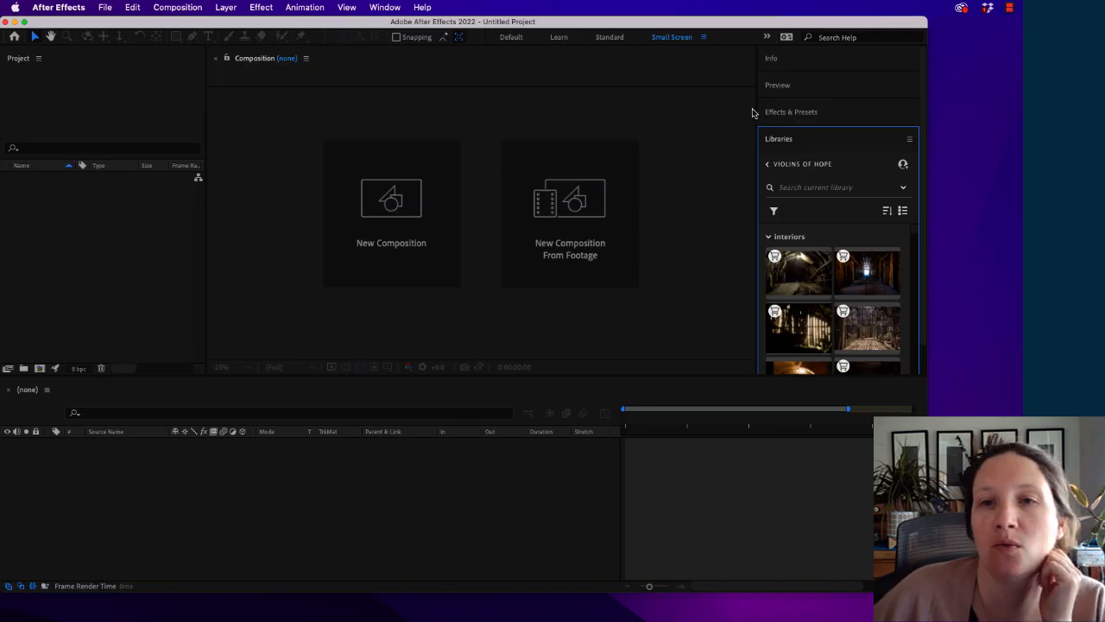
pyautogui.moveTo(754, 109); pyautogui.dragTo(750, 109)
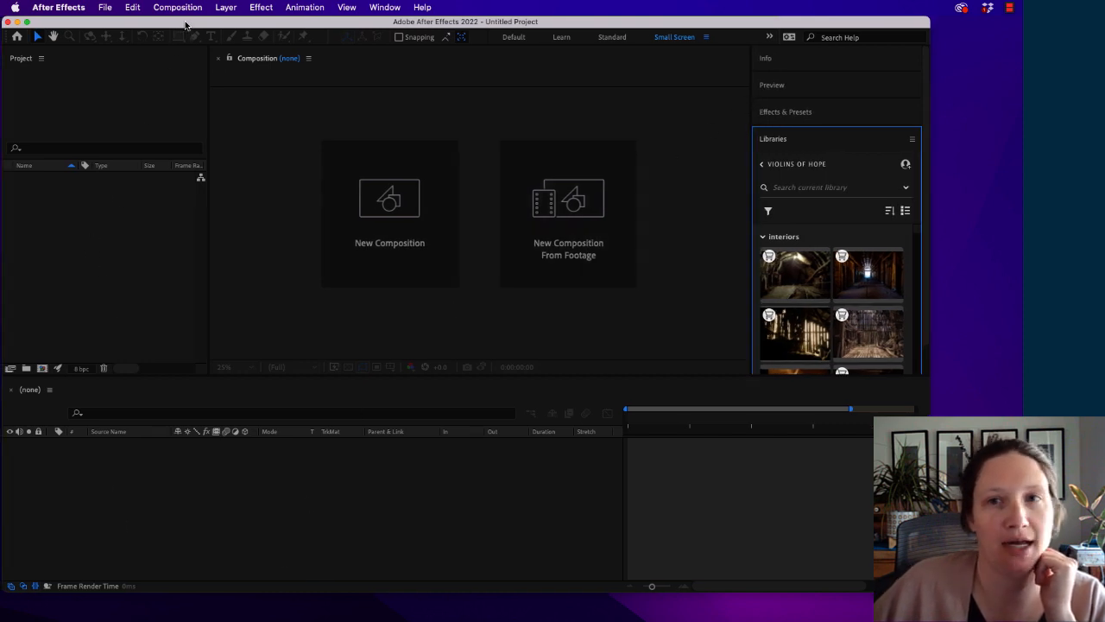
pyautogui.moveTo(185, 25); pyautogui.dragTo(229, 26)
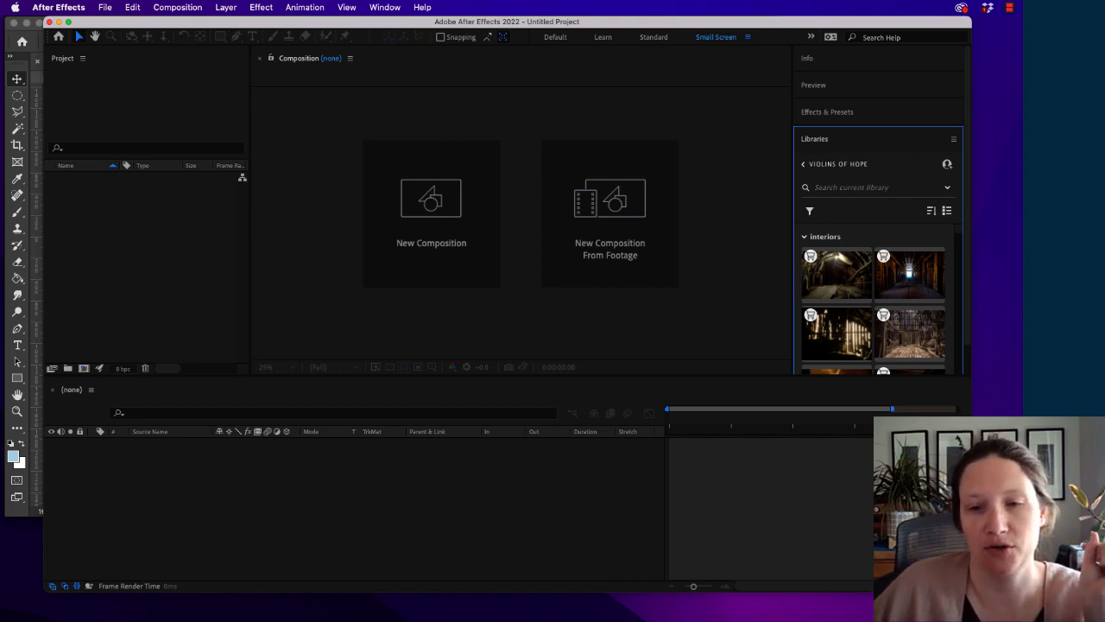
# Bring the layered Sunset to Sunrise PSD with the author's surname from Finder's 02 Project Files folder into the After Effects Project panel
pyautogui.click(157, 619)
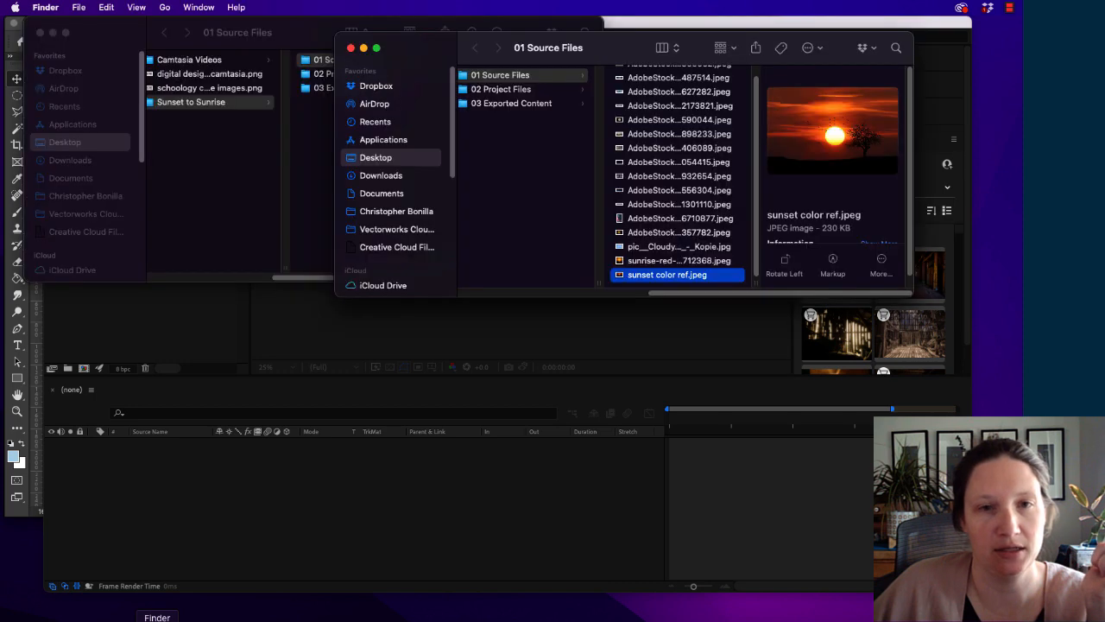
pyautogui.click(38, 32)
pyautogui.click(509, 91)
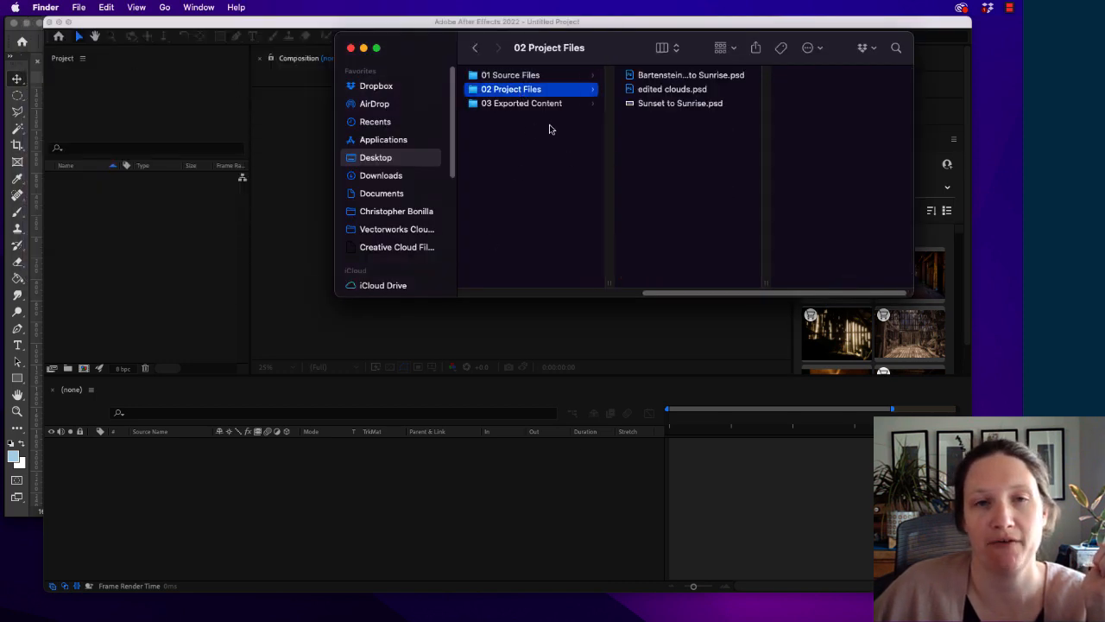
pyautogui.click(685, 76)
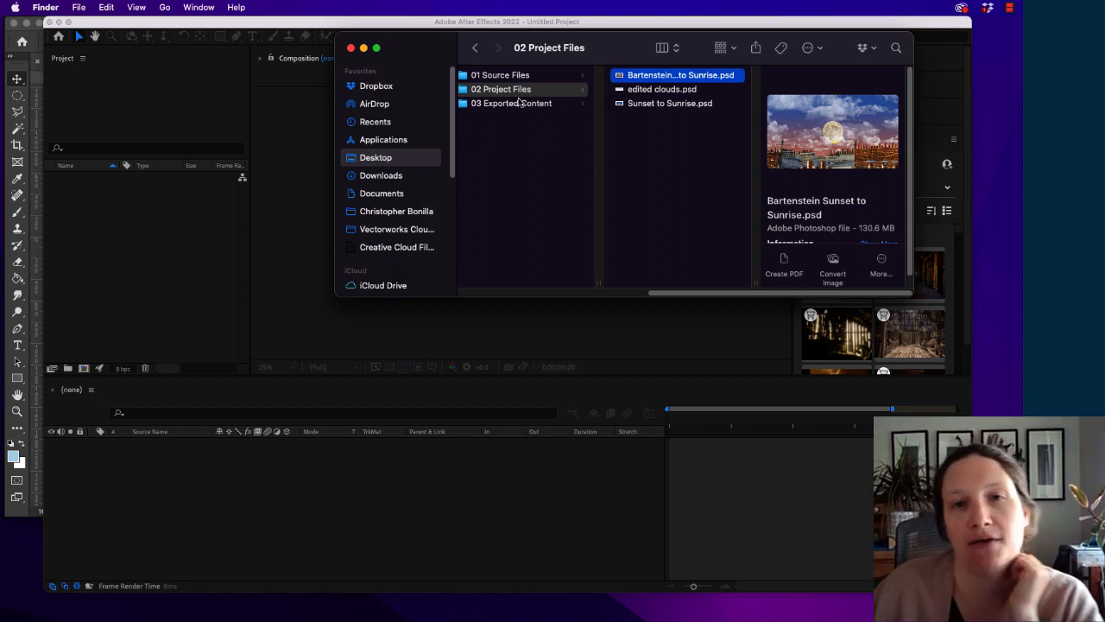
pyautogui.moveTo(661, 74); pyautogui.dragTo(113, 260)
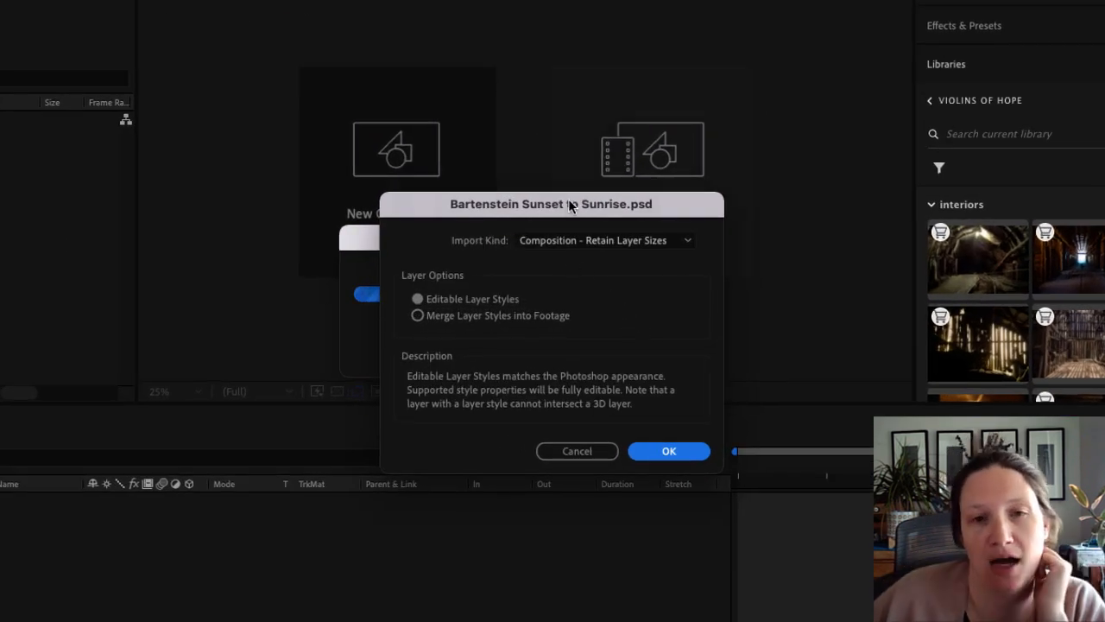
# Import the PSD as Composition - Retain Layer Sizes with Editable Layer Styles
pyautogui.moveTo(570, 206); pyautogui.dragTo(518, 21)
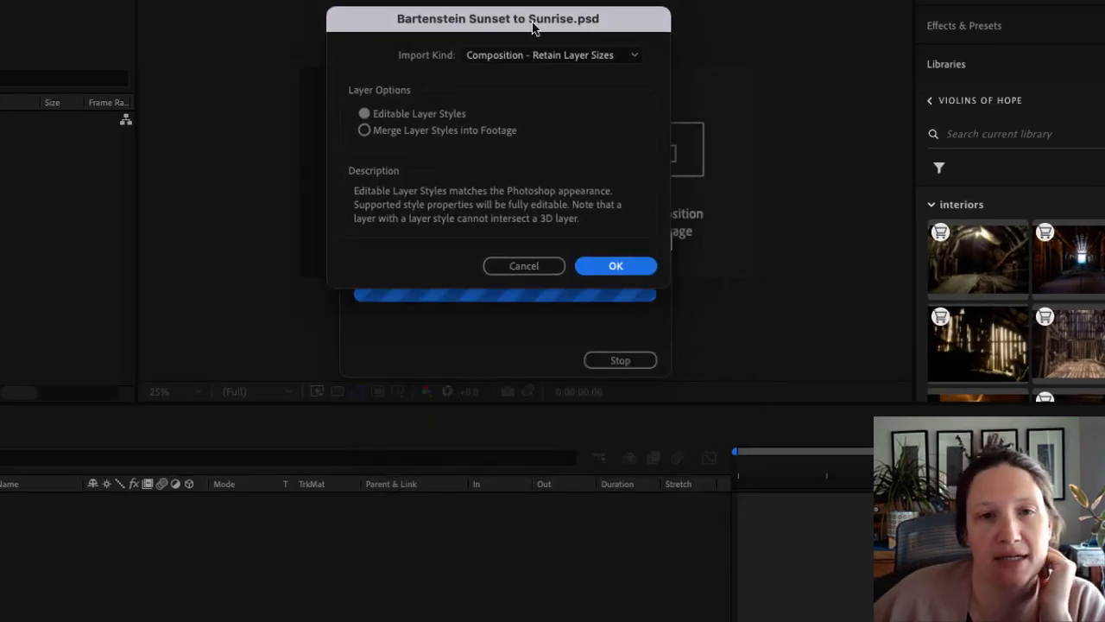
pyautogui.click(632, 58)
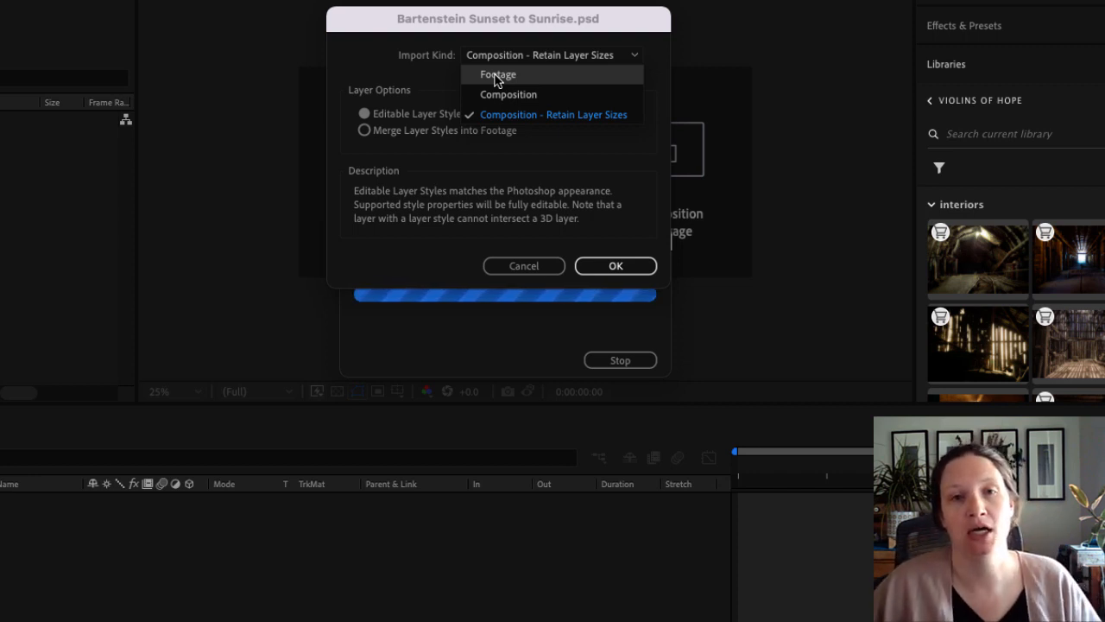
pyautogui.click(513, 119)
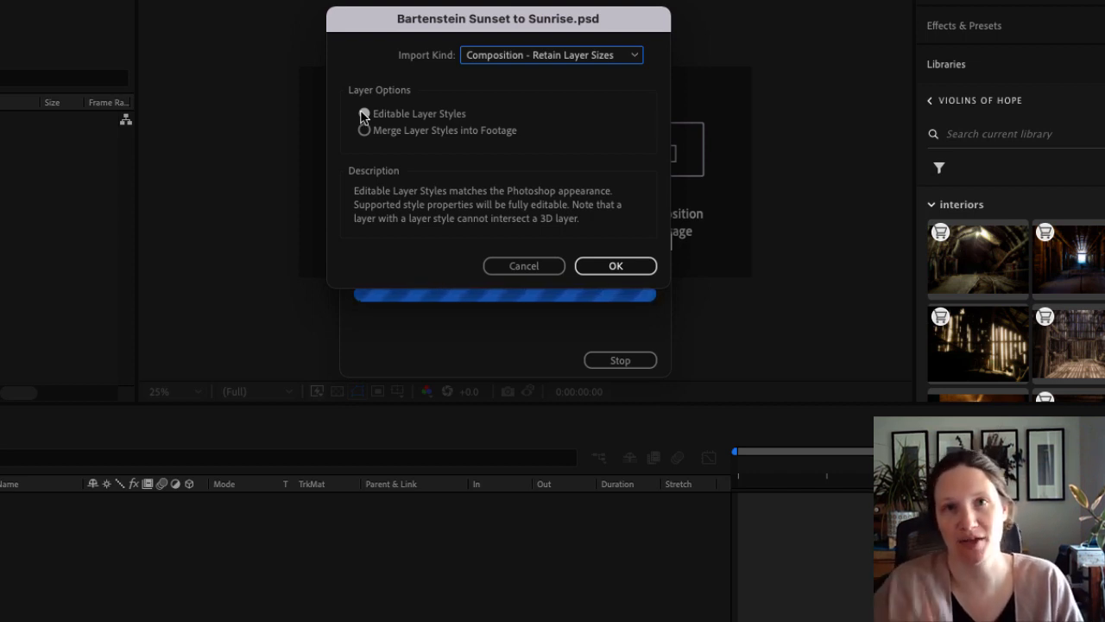
pyautogui.click(615, 268)
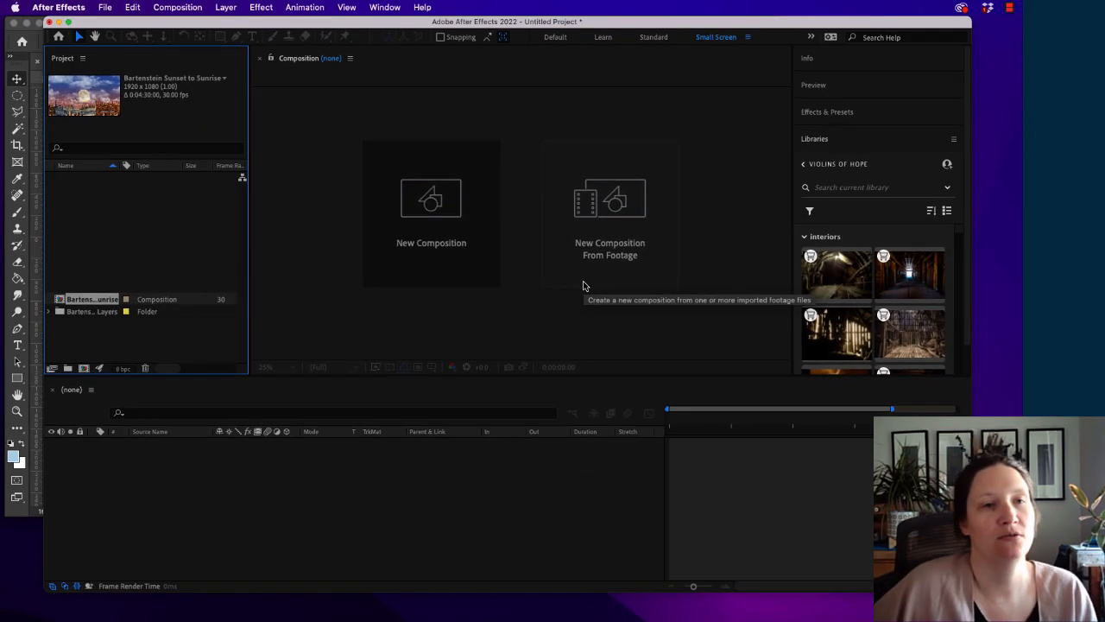
# Try reversing the name sort order of the imported project items, then restore it
pyautogui.click(88, 360)
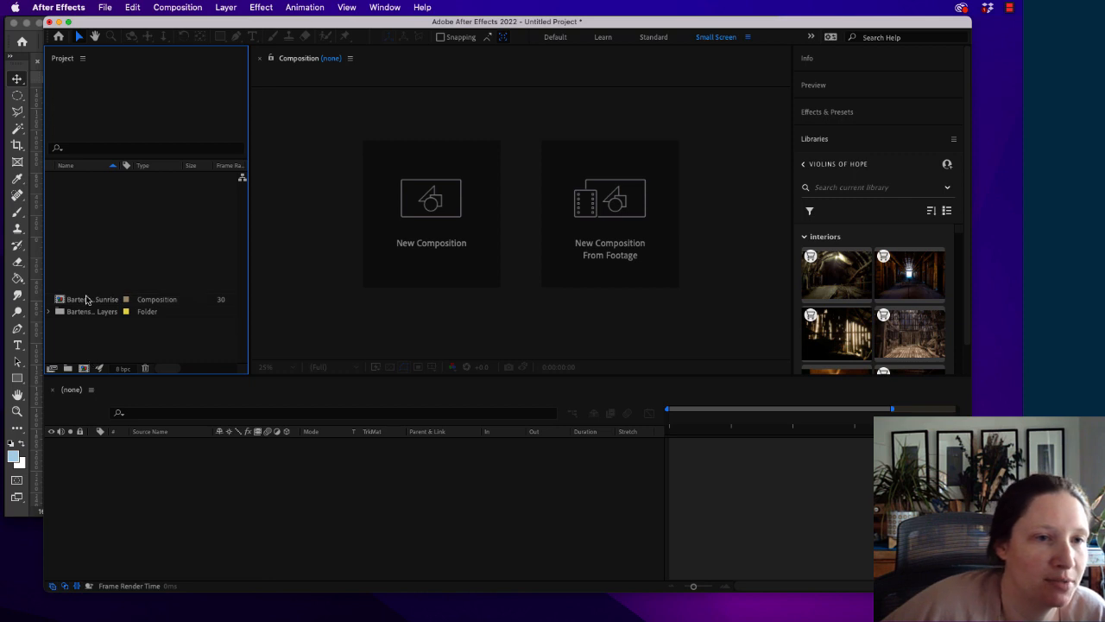
pyautogui.click(86, 298)
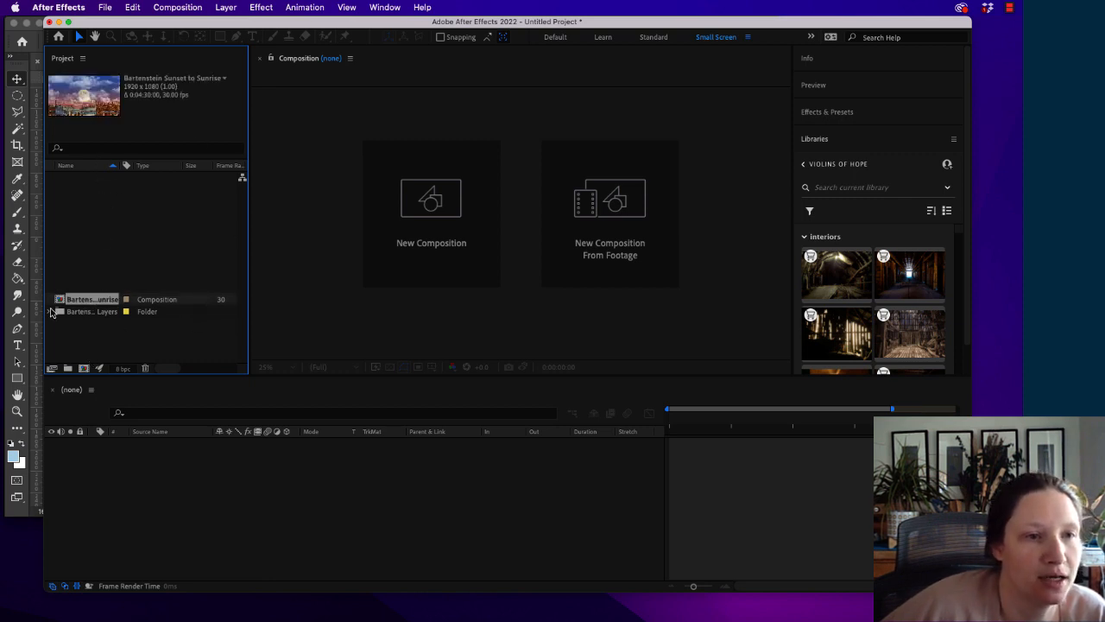
pyautogui.click(120, 340)
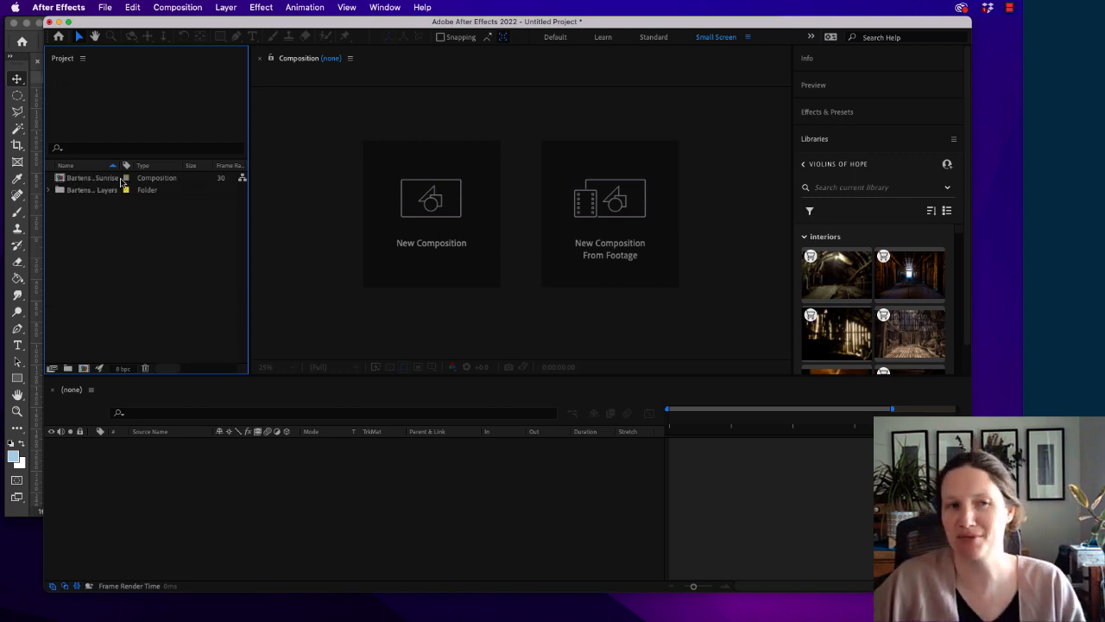
pyautogui.click(114, 166)
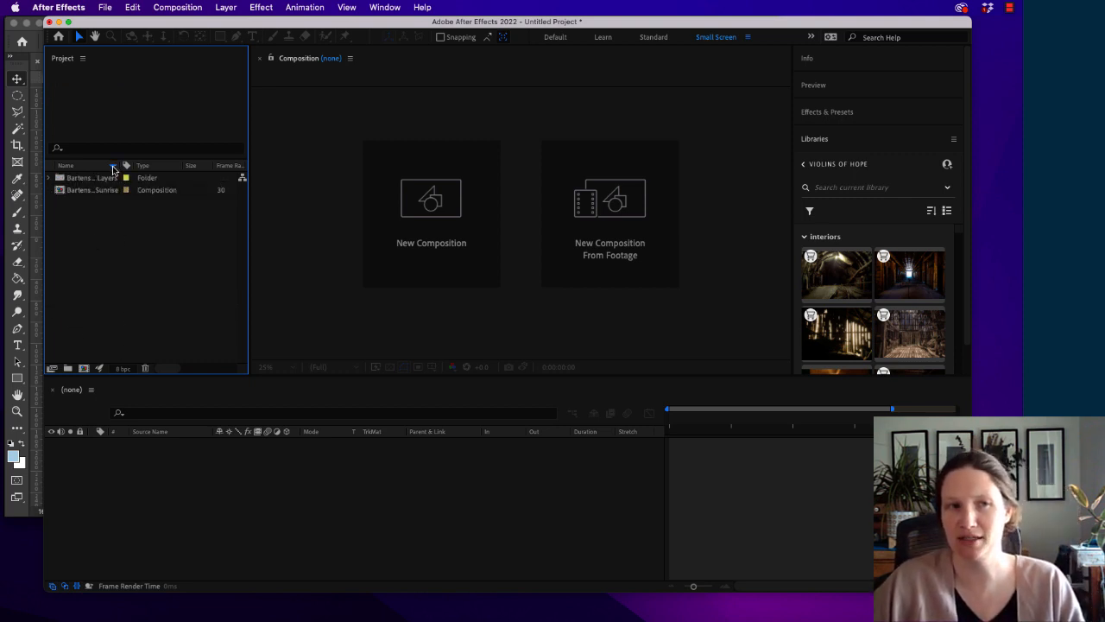
pyautogui.click(114, 166)
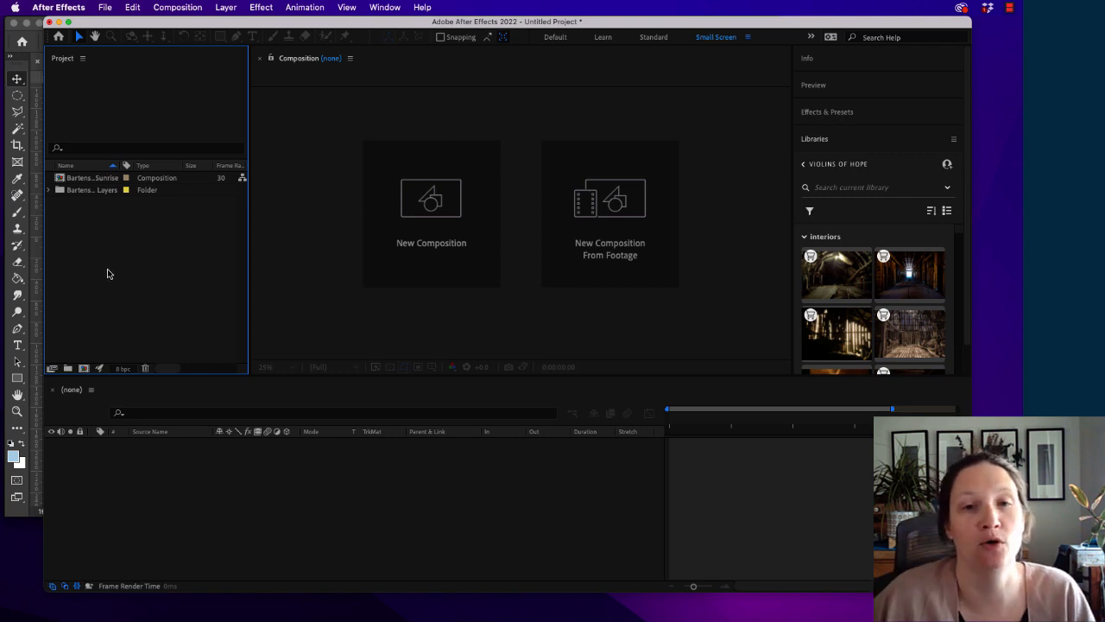
# Examine the imported composition's details and the Photoshop files inside its layers folder
pyautogui.click(73, 178)
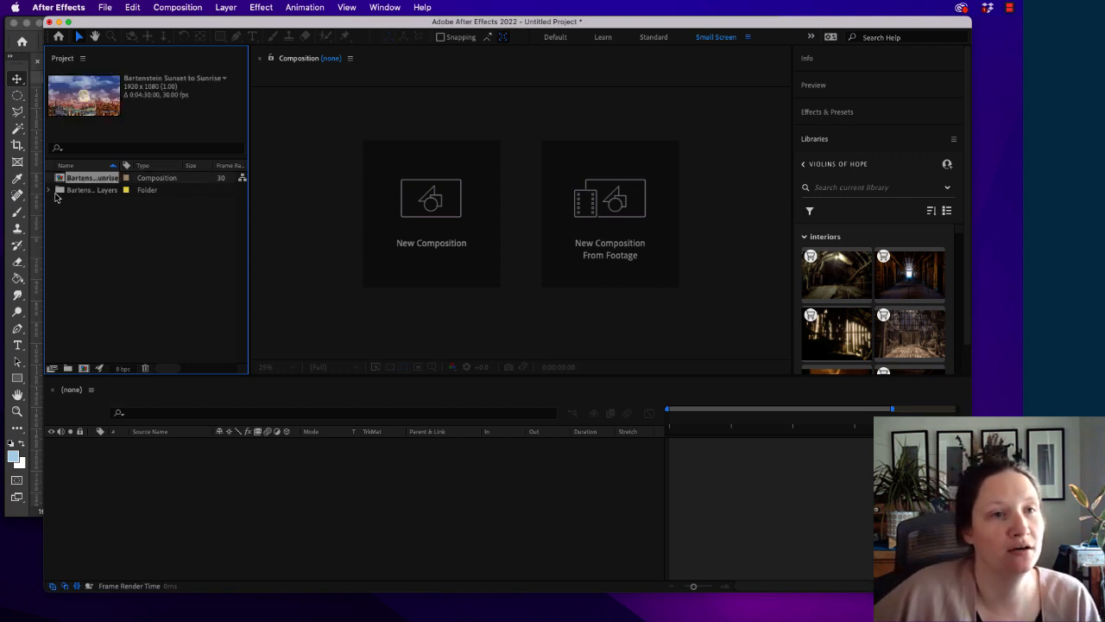
pyautogui.click(49, 189)
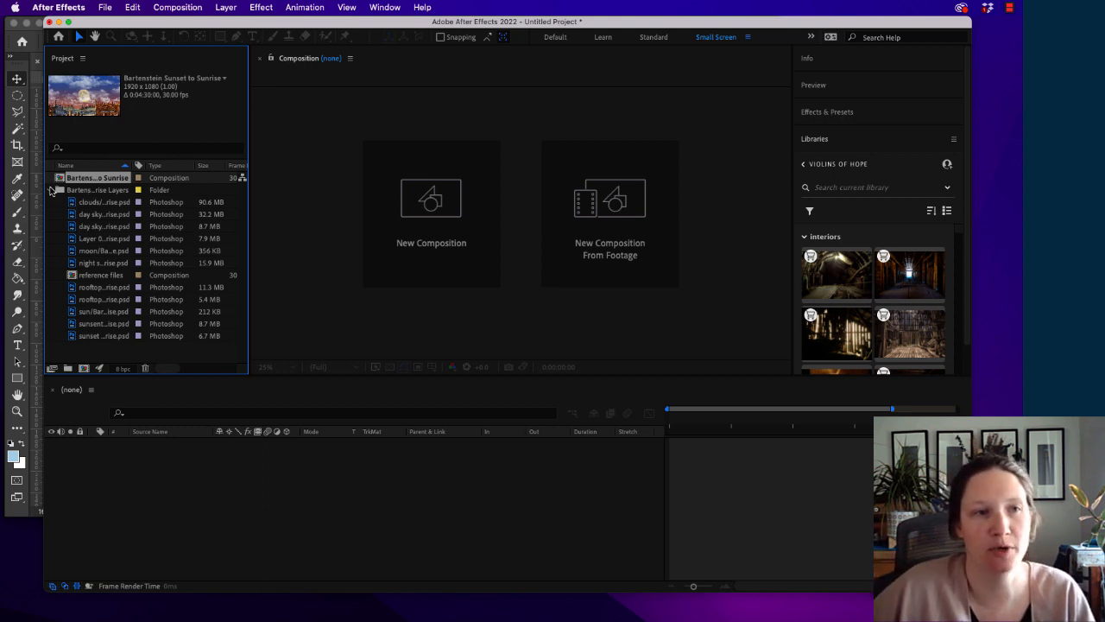
pyautogui.click(51, 192)
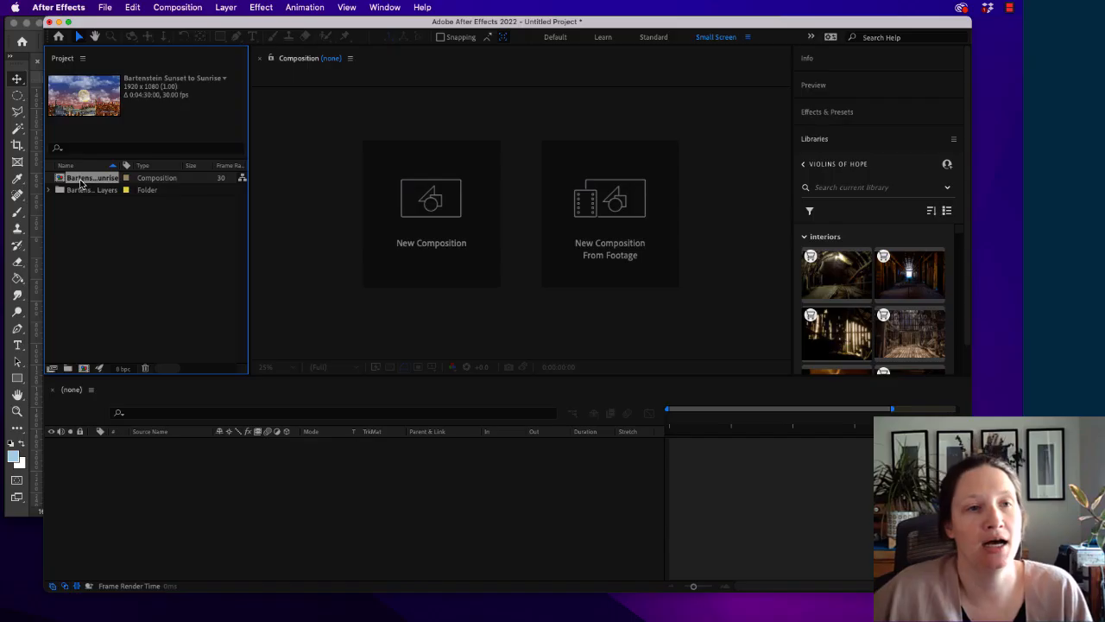
# Set the Sunset to Sunrise composition's duration to 0:03:00:00
pyautogui.rightClick(79, 182)
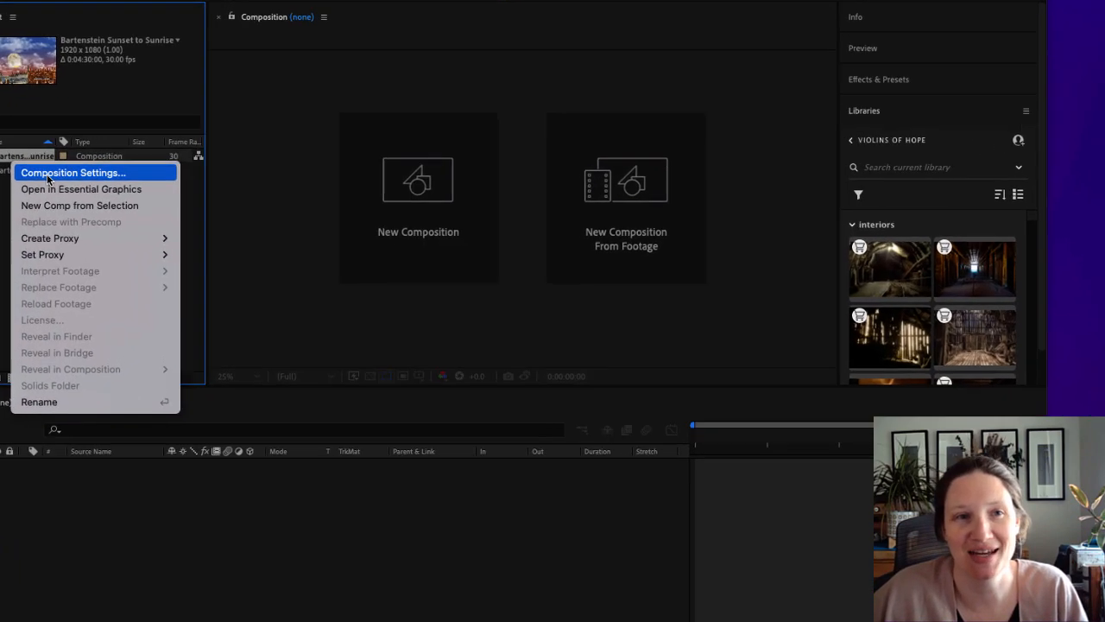
pyautogui.click(113, 193)
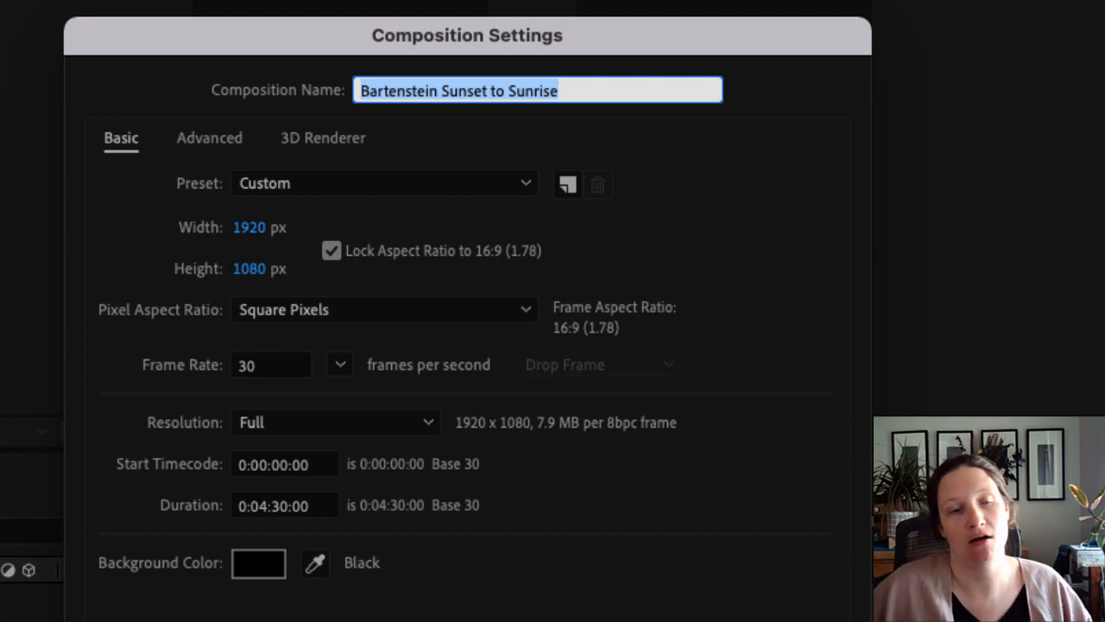
pyautogui.click(263, 508)
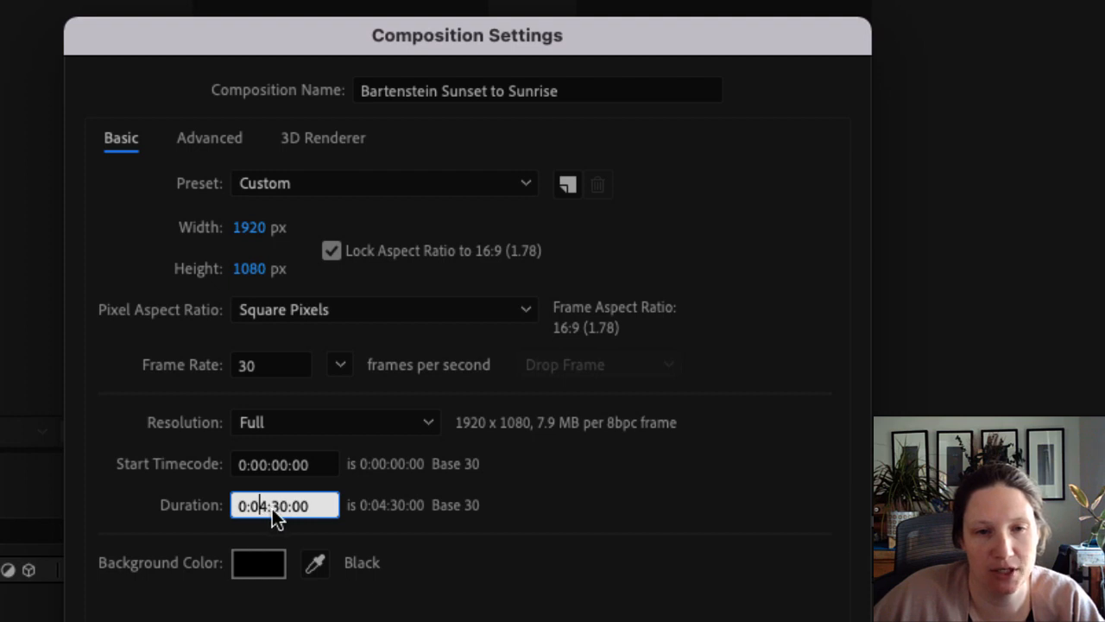
pyautogui.write('0')
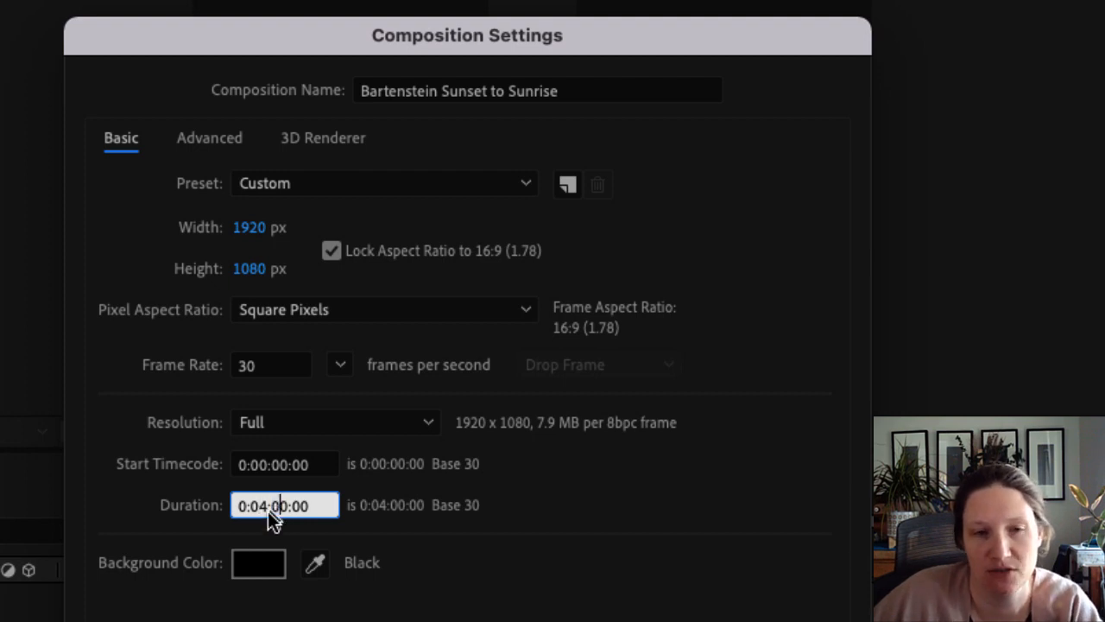
pyautogui.write('3')
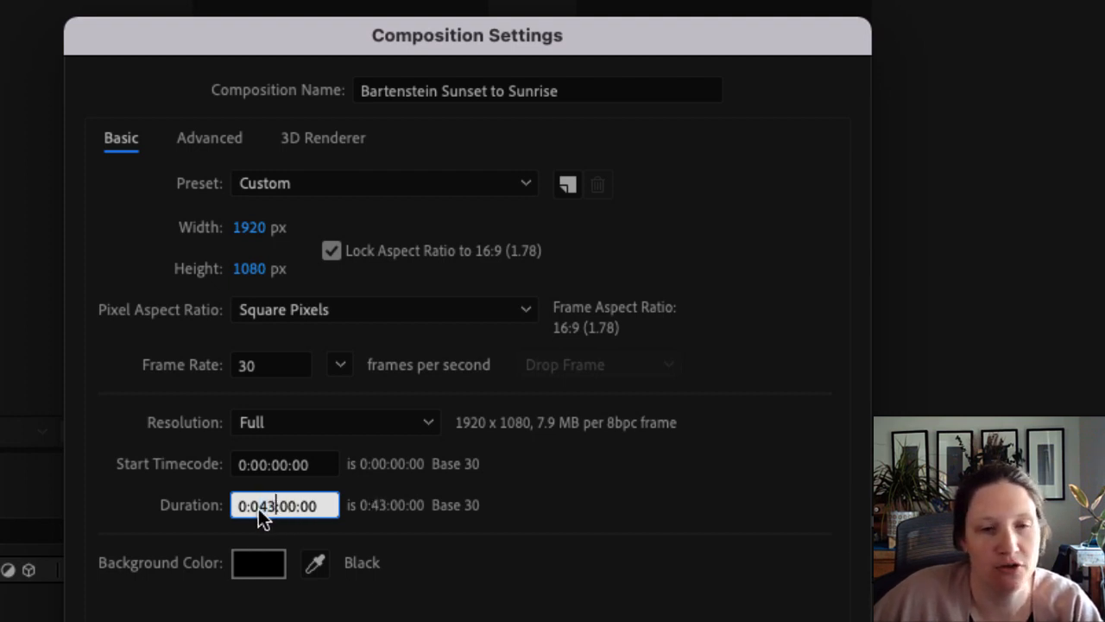
pyautogui.press('BackSpace')
pyautogui.press('BackSpace')
pyautogui.write('3')
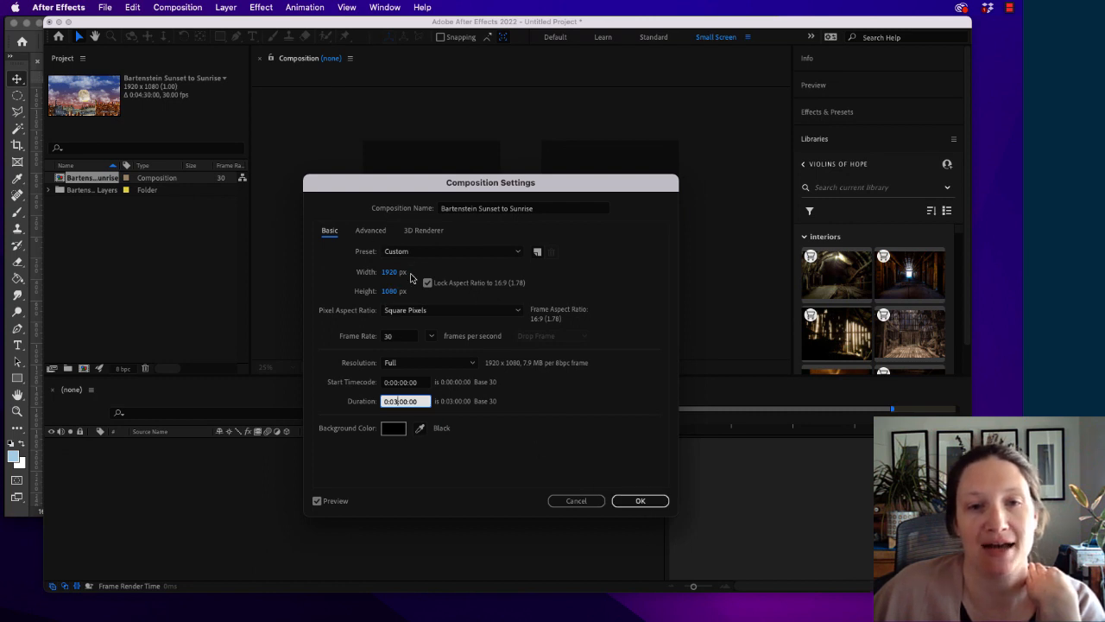
pyautogui.click(638, 501)
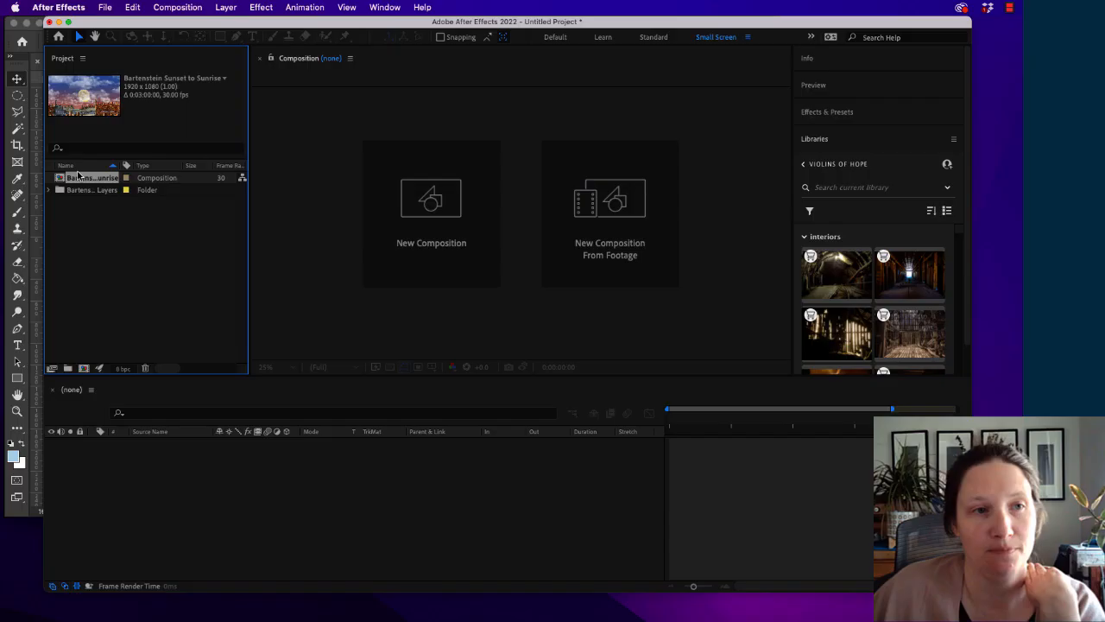
# Open the Sunset to Sunrise composition and delete its reference files and Layer 0 layers
pyautogui.doubleClick(83, 179)
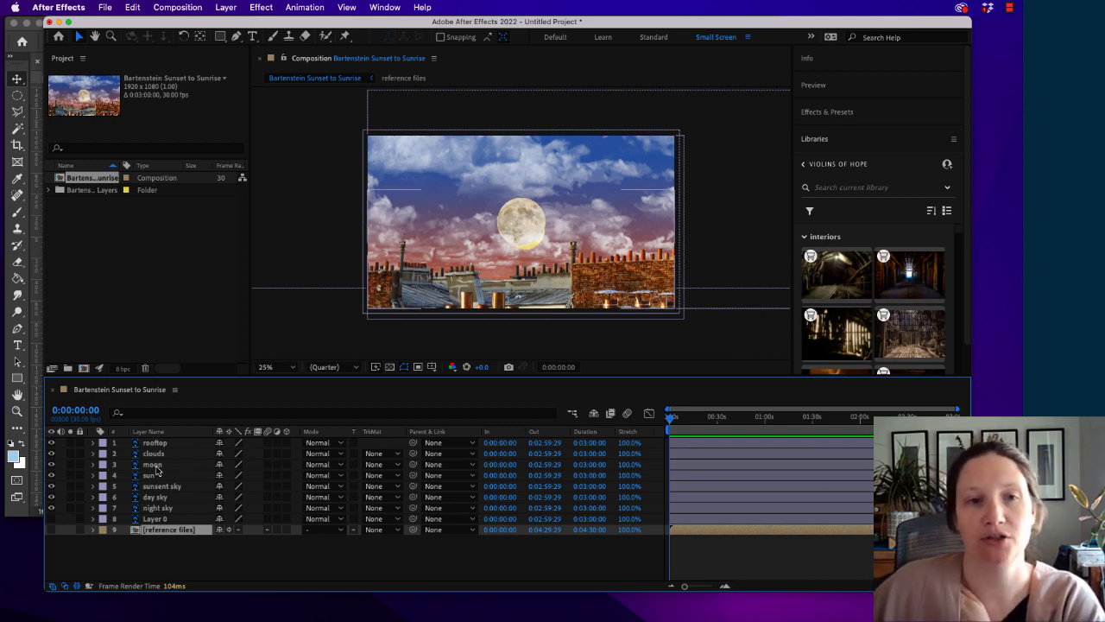
pyautogui.click(151, 541)
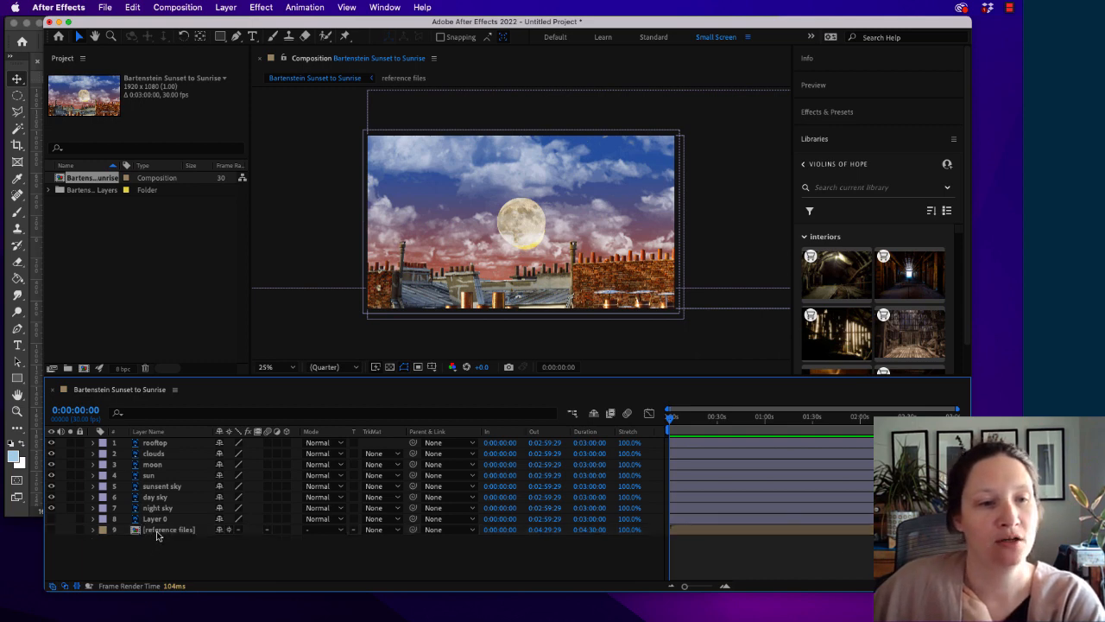
pyautogui.click(158, 533)
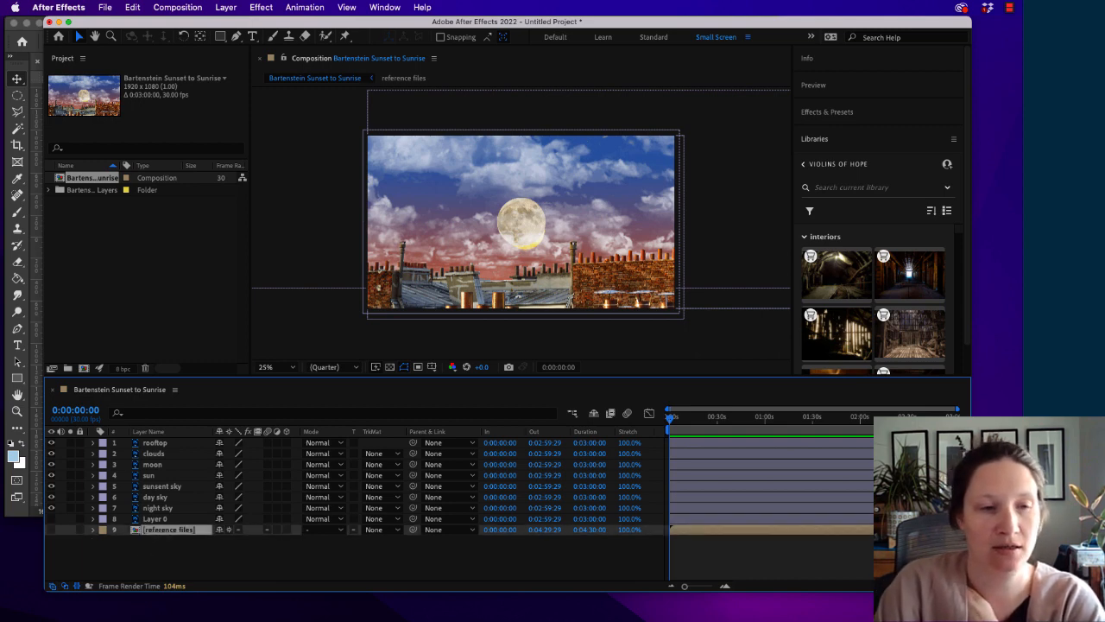
pyautogui.press('Delete')
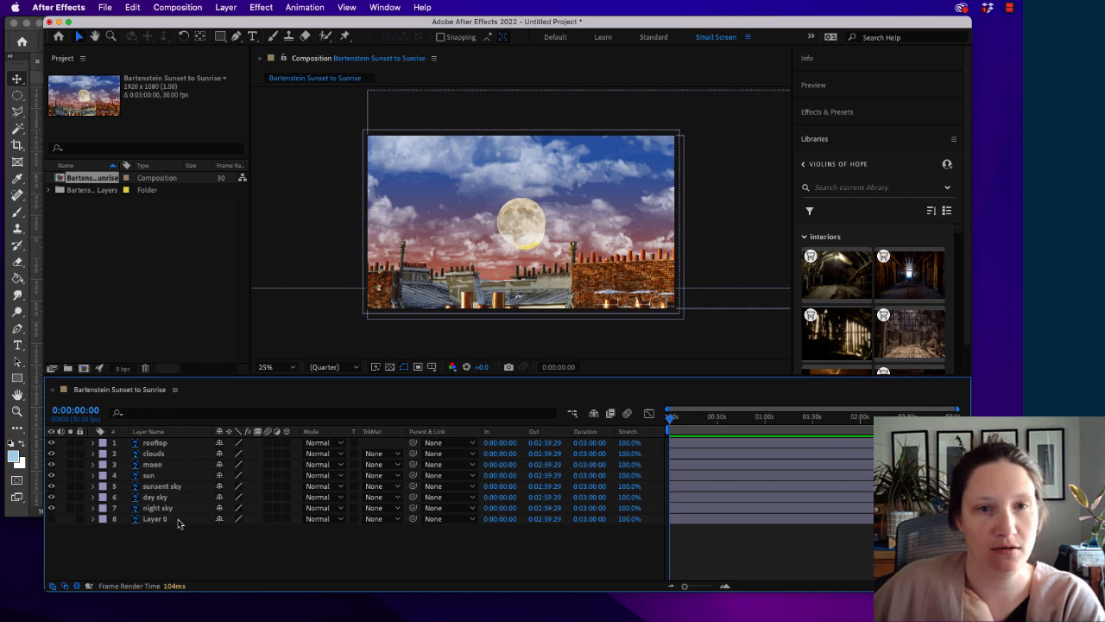
pyautogui.click(177, 522)
pyautogui.press('Delete')
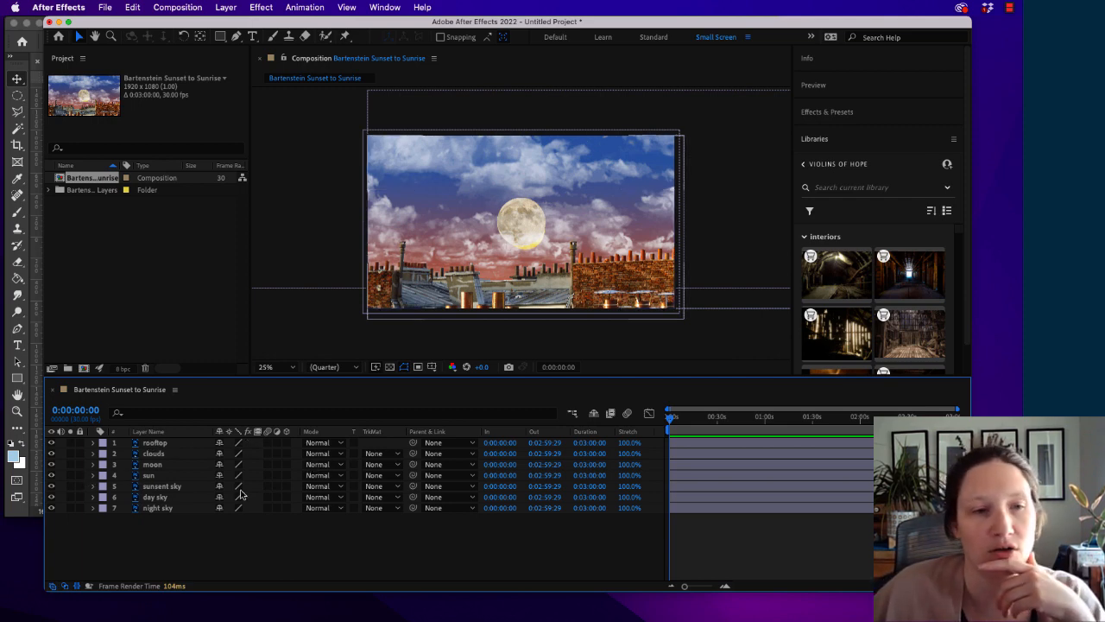
# Hide the timeline's layer switches and In/Out/Duration/Stretch columns, leaving the transfer controls with blending modes displayed
pyautogui.click(155, 455)
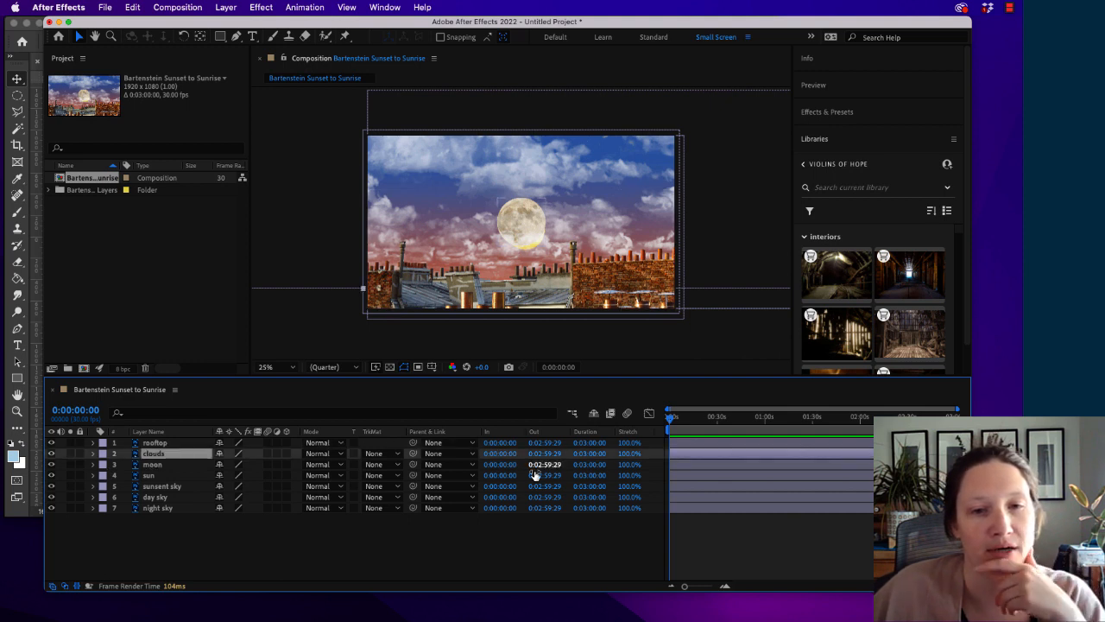
pyautogui.click(52, 586)
pyautogui.click(64, 587)
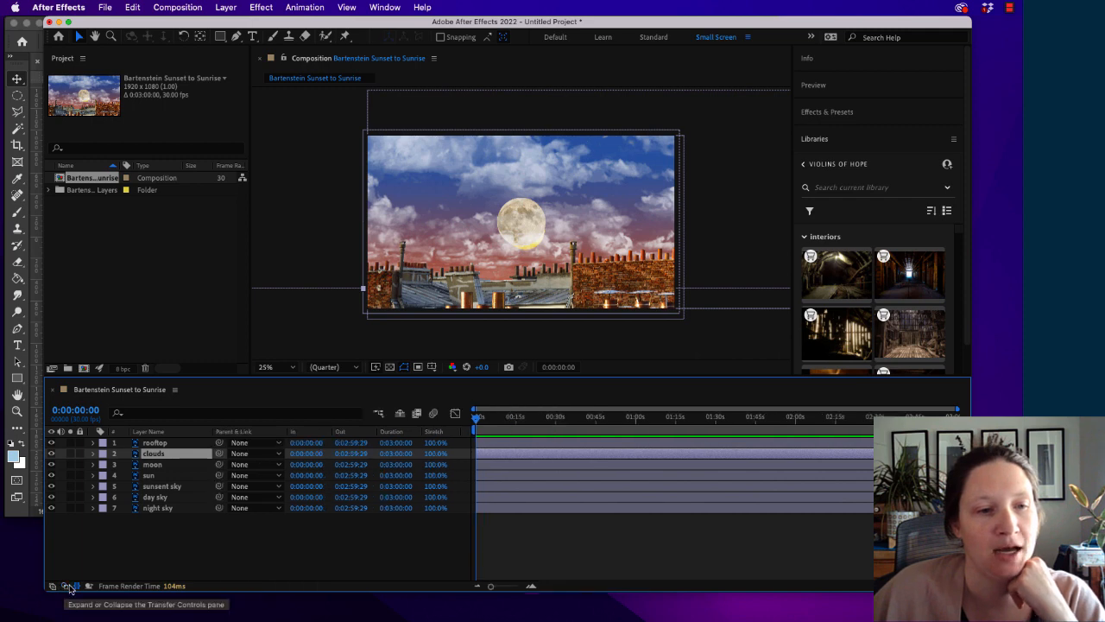
pyautogui.click(75, 586)
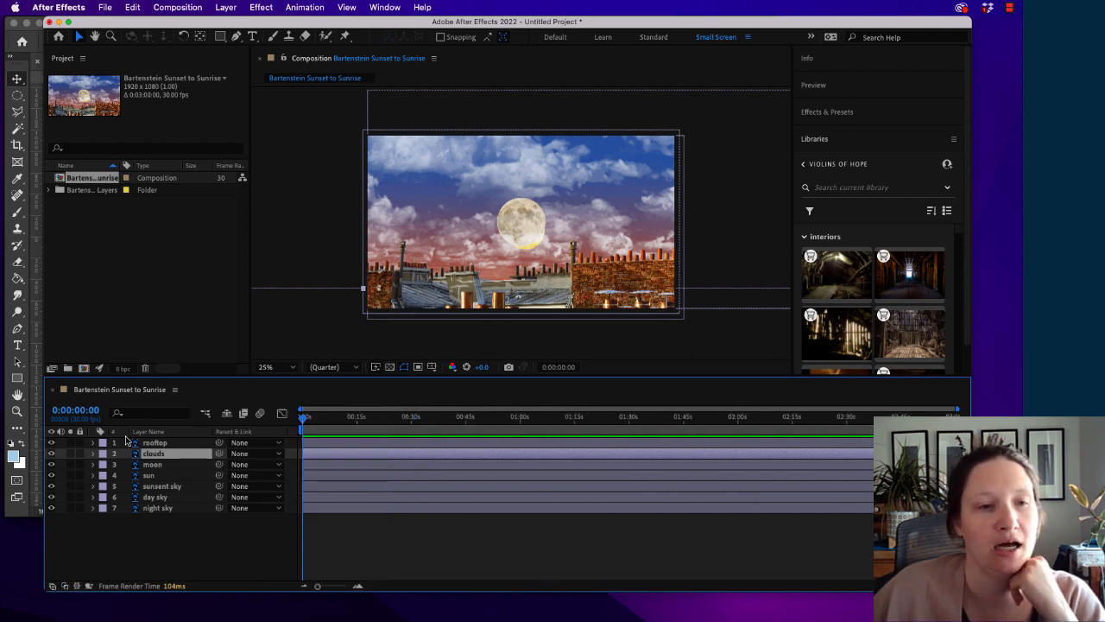
pyautogui.click(53, 586)
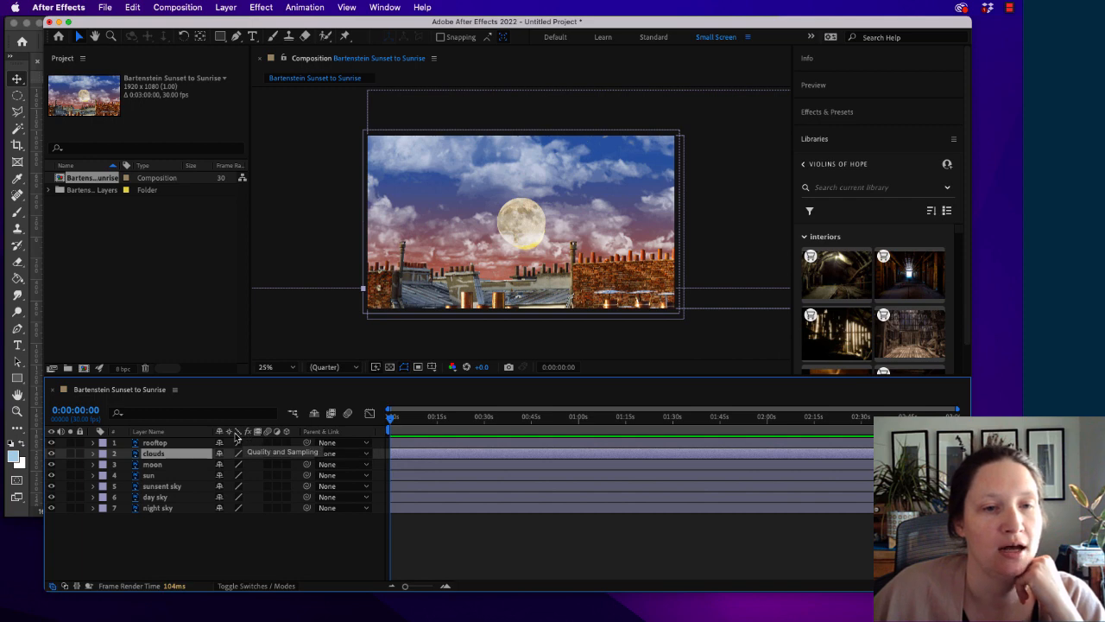
pyautogui.click(52, 586)
pyautogui.click(65, 586)
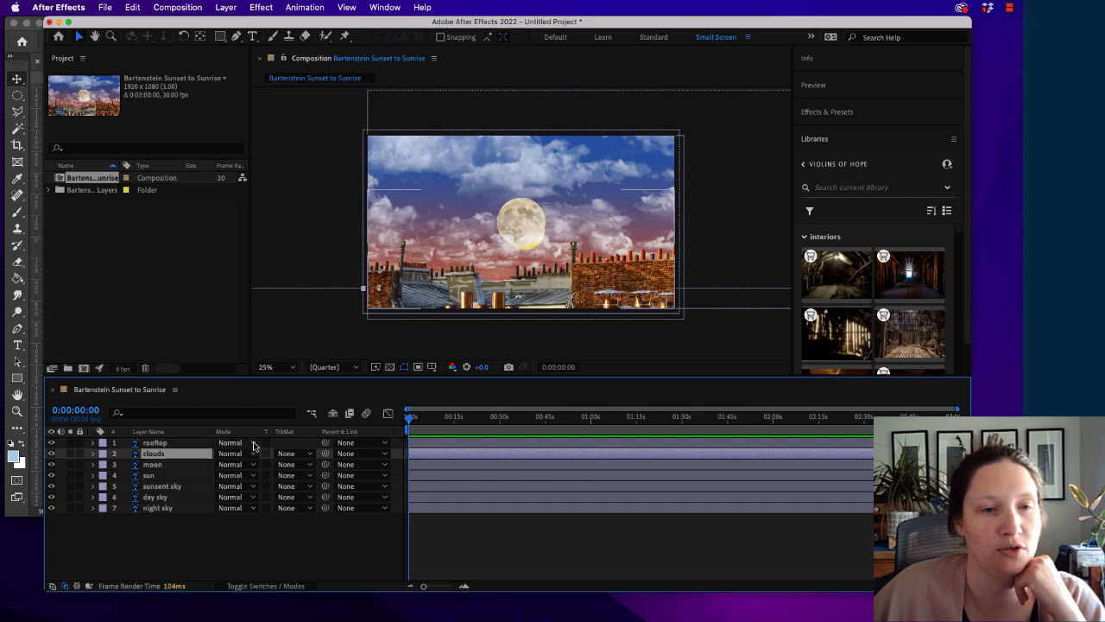
# Try the Overlay and Add blending modes on the clouds layer, then restore Normal
pyautogui.click(253, 453)
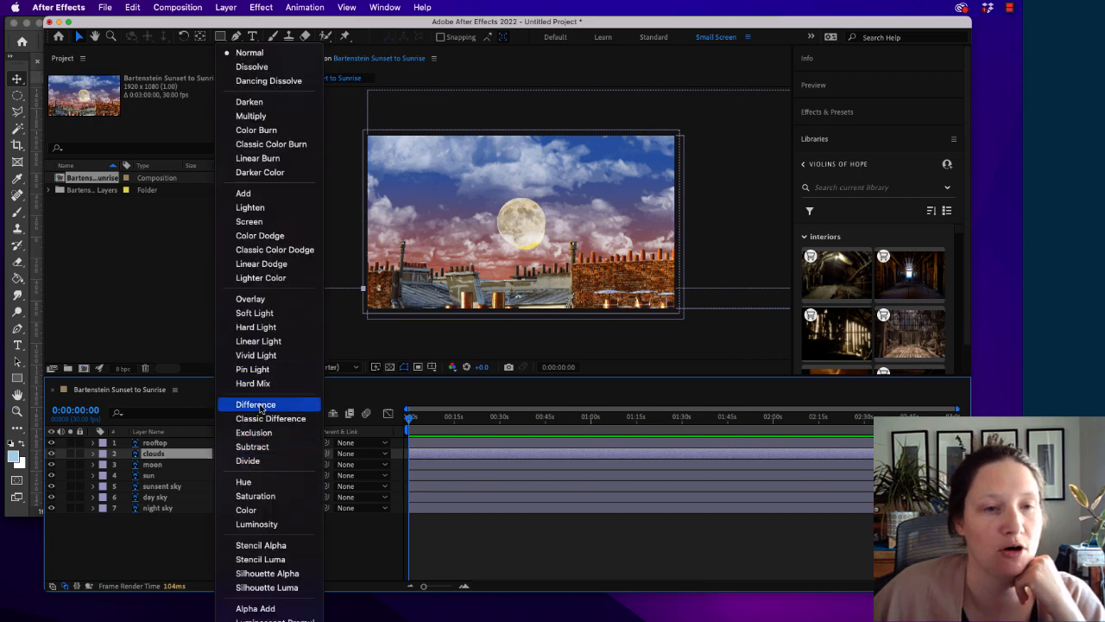
pyautogui.click(262, 302)
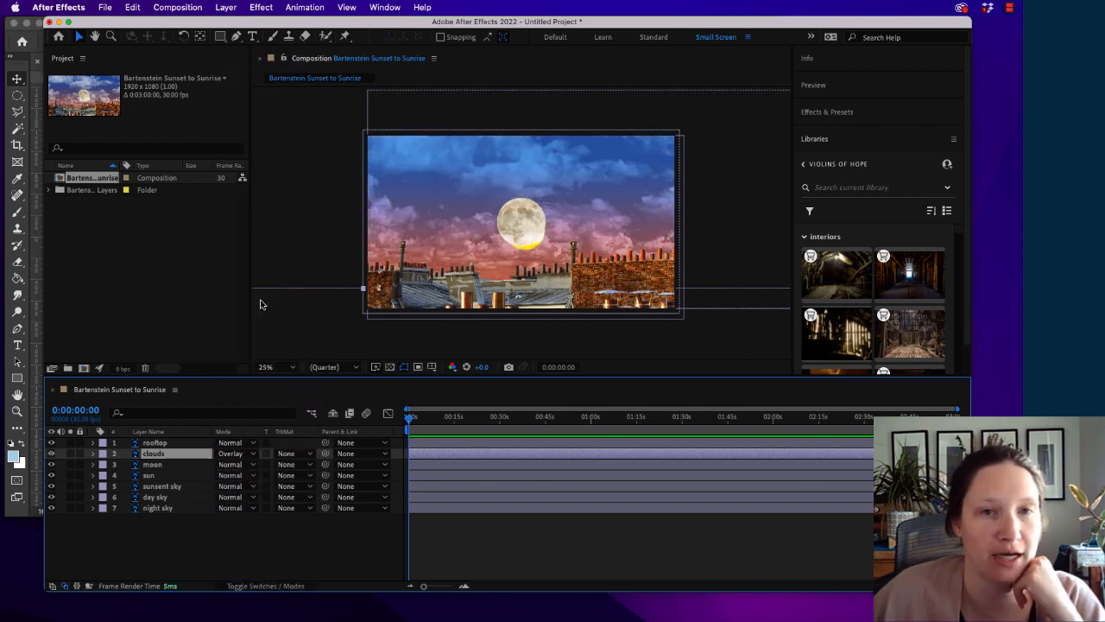
pyautogui.click(252, 457)
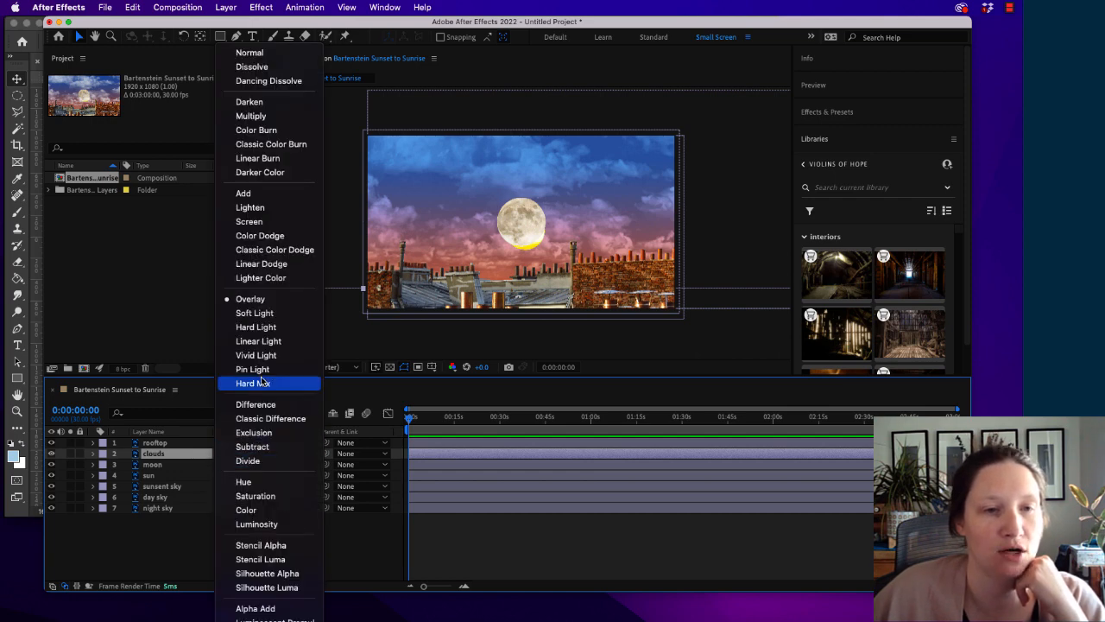
pyautogui.click(246, 193)
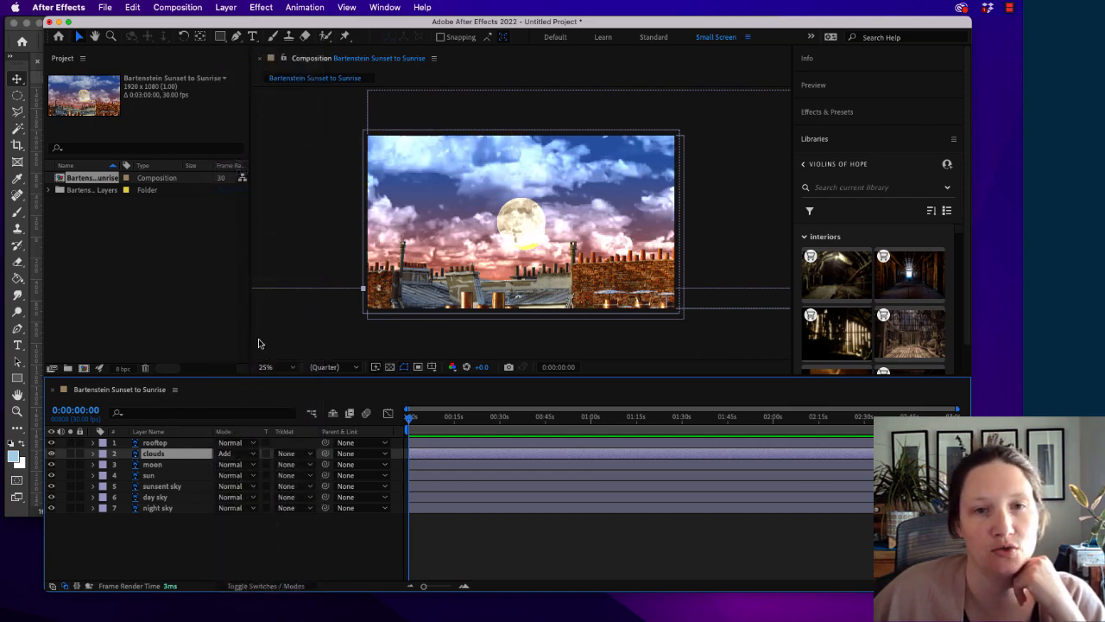
pyautogui.click(252, 458)
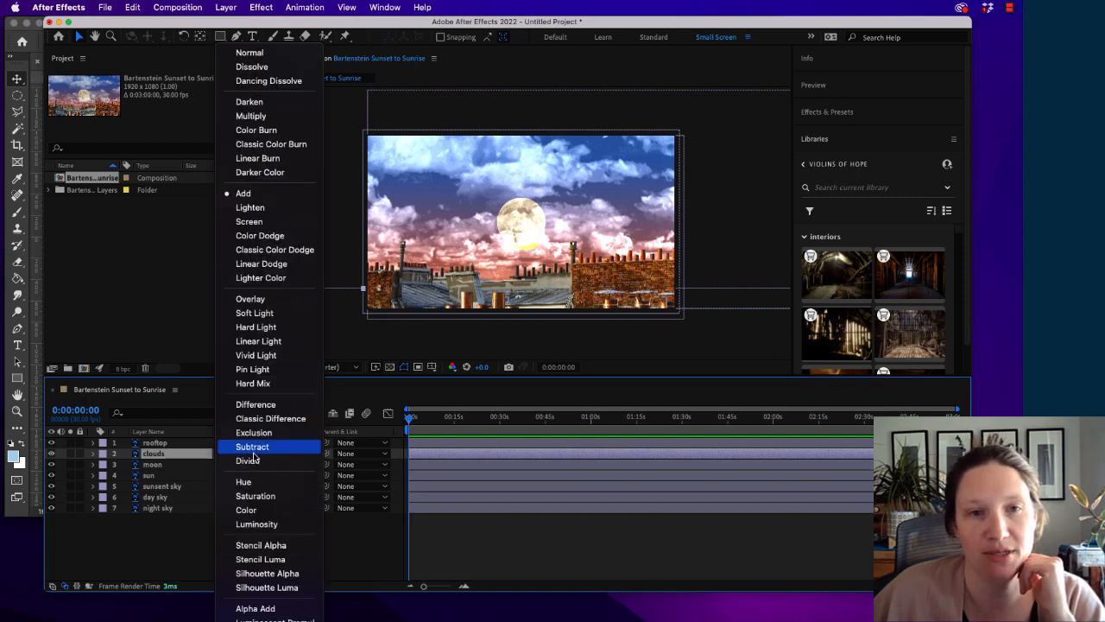
pyautogui.click(258, 58)
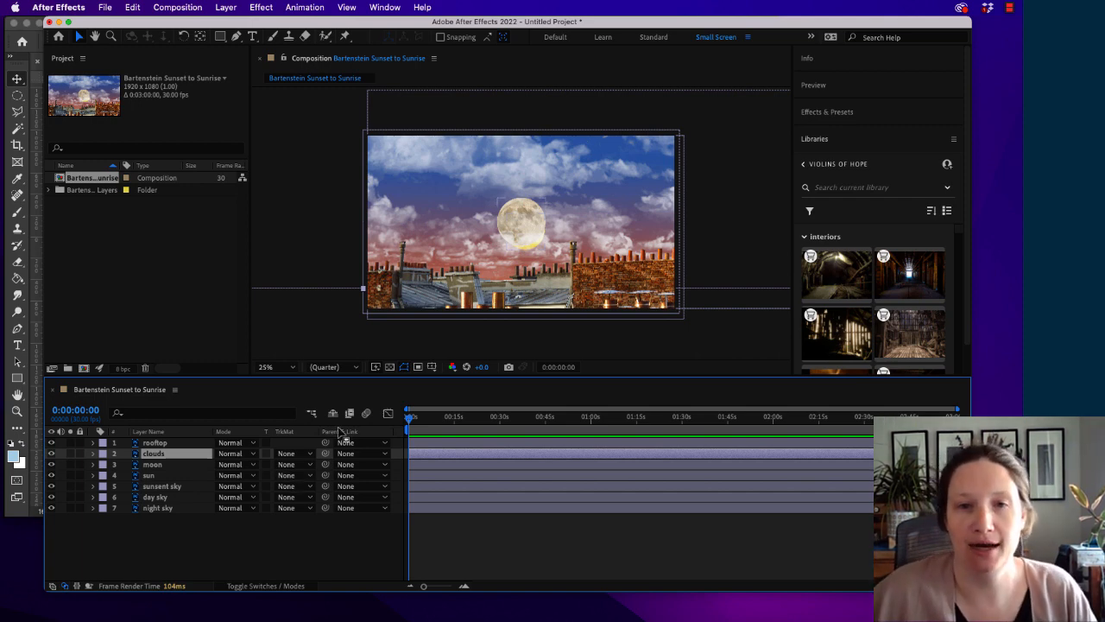
# Try scaling the rooftop layer to 103%, shifting its X position to 973 and varying its opacity, restoring the original values
pyautogui.click(94, 443)
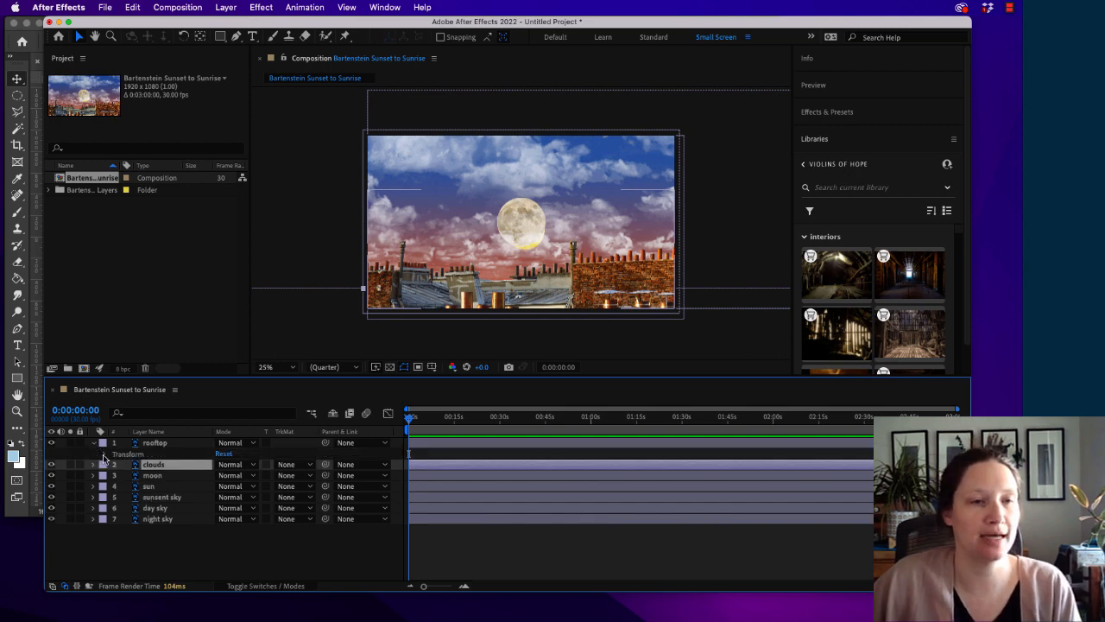
pyautogui.click(104, 457)
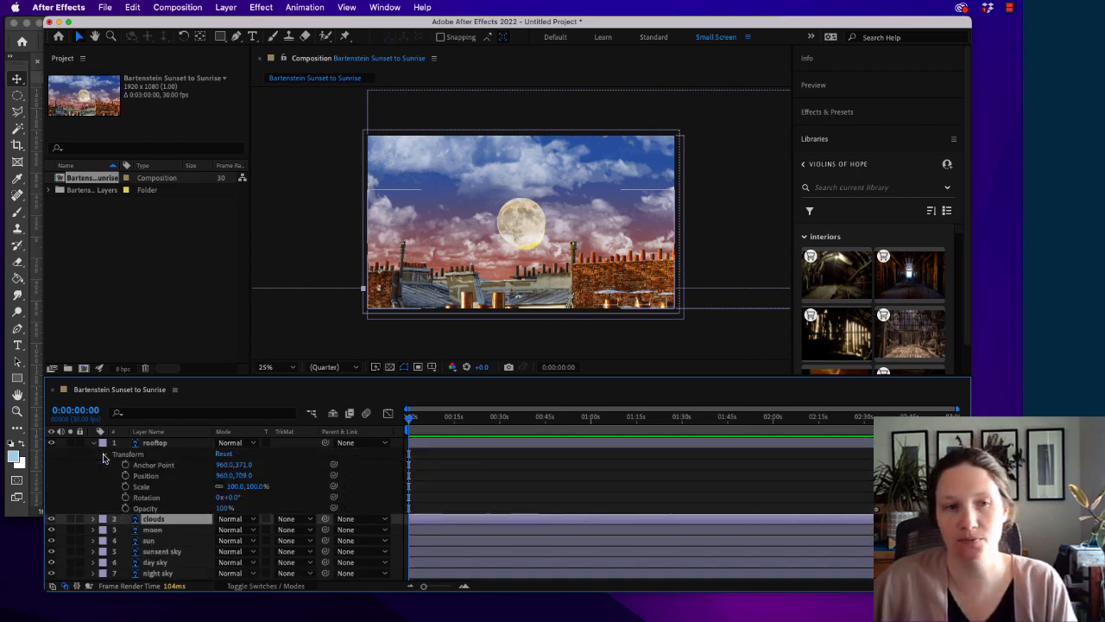
pyautogui.moveTo(236, 487)
pyautogui.mouseDown()
pyautogui.moveTo(264, 486)
pyautogui.moveTo(216, 480)
pyautogui.moveTo(238, 485)
pyautogui.mouseUp()
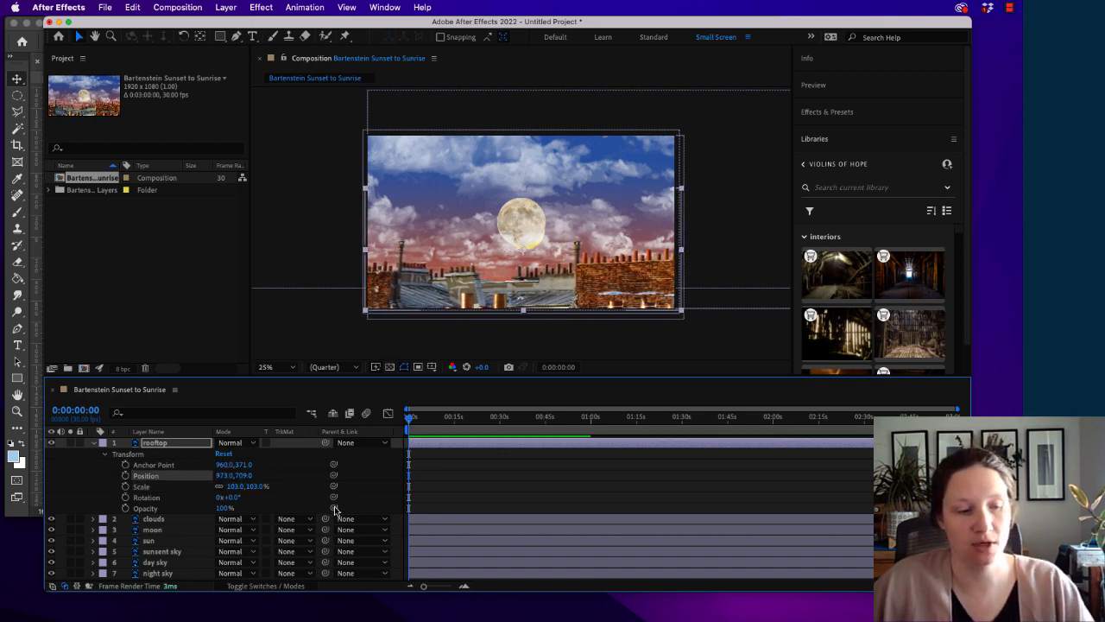
pyautogui.press('super+z')
pyautogui.press('super+z')
pyautogui.press('super+z')
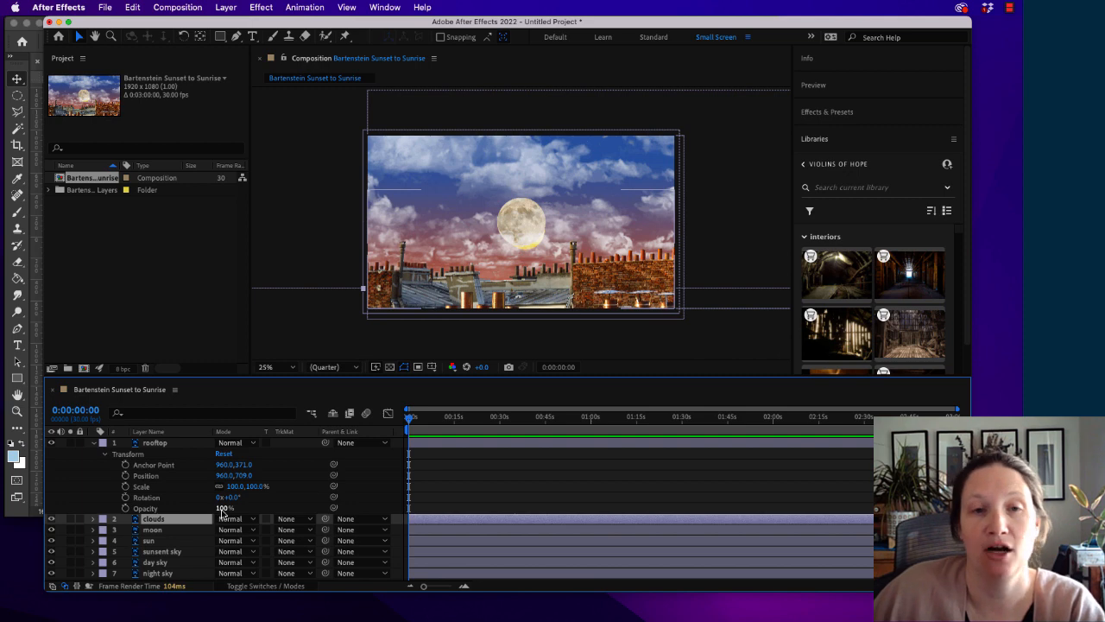
pyautogui.moveTo(222, 510); pyautogui.dragTo(352, 508)
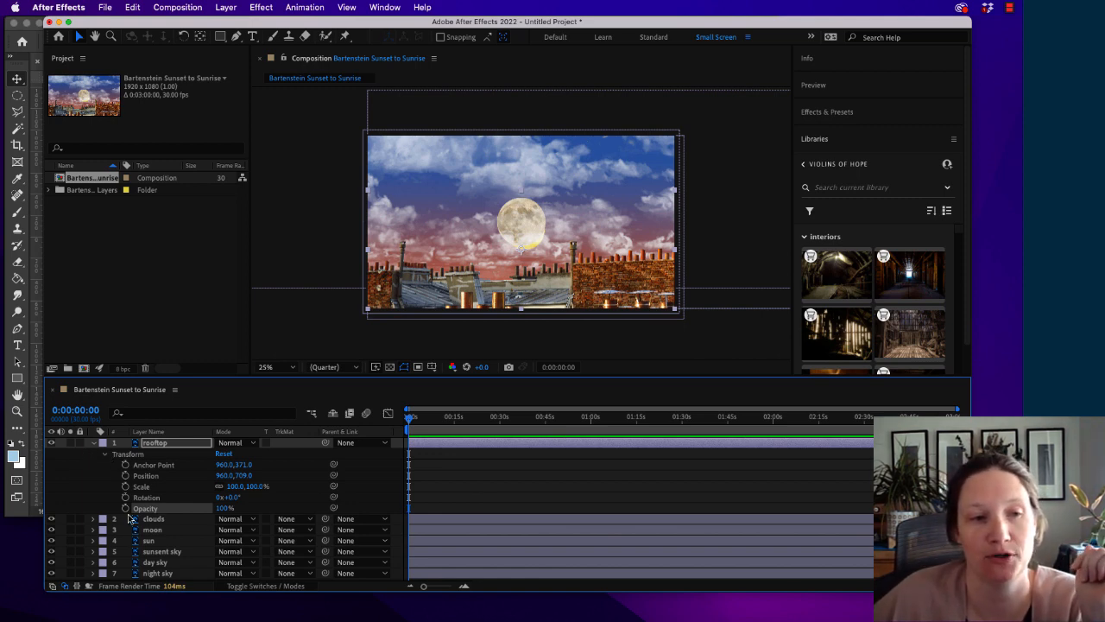
# Collapse the rooftop layer's Transform properties and lock the layer
pyautogui.click(106, 455)
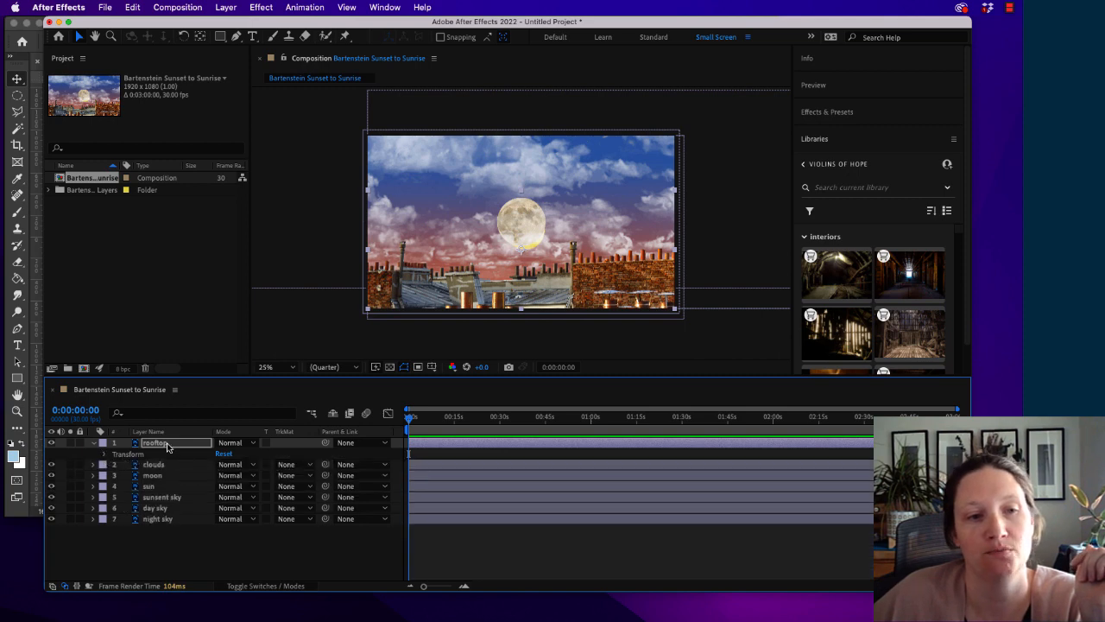
pyautogui.click(80, 443)
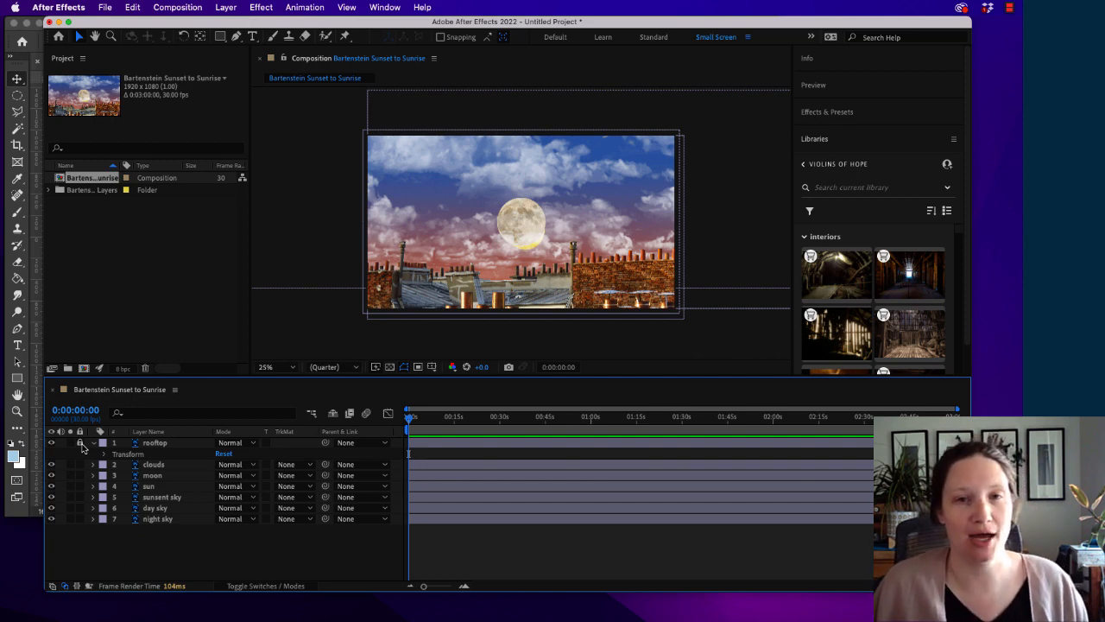
pyautogui.click(80, 443)
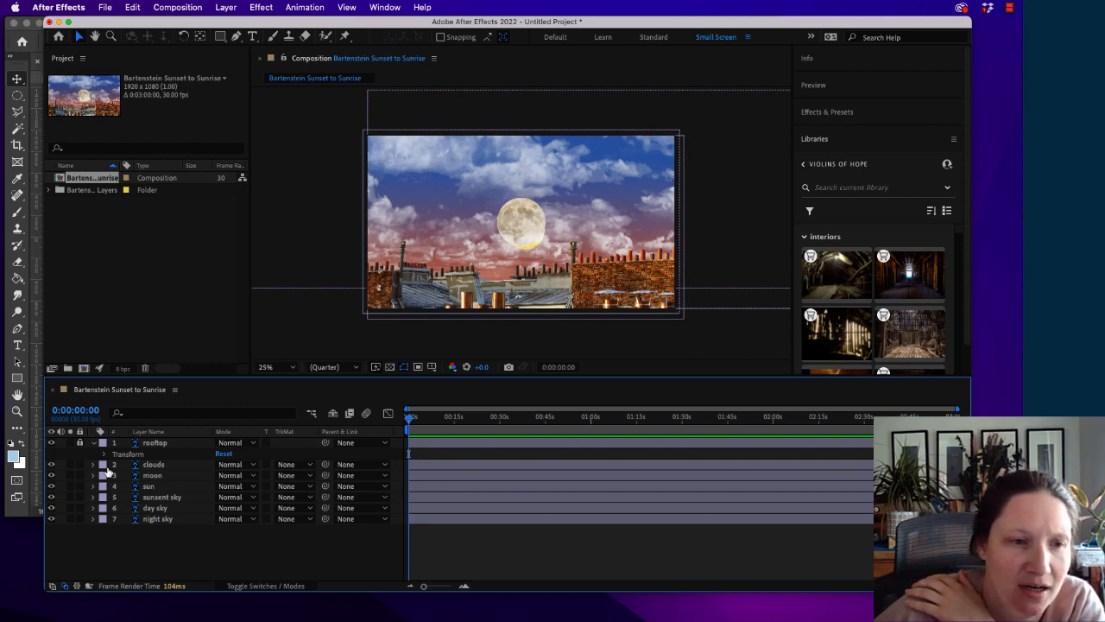
# Set the clouds layer's opacity to 50% and collapse its properties
pyautogui.click(93, 465)
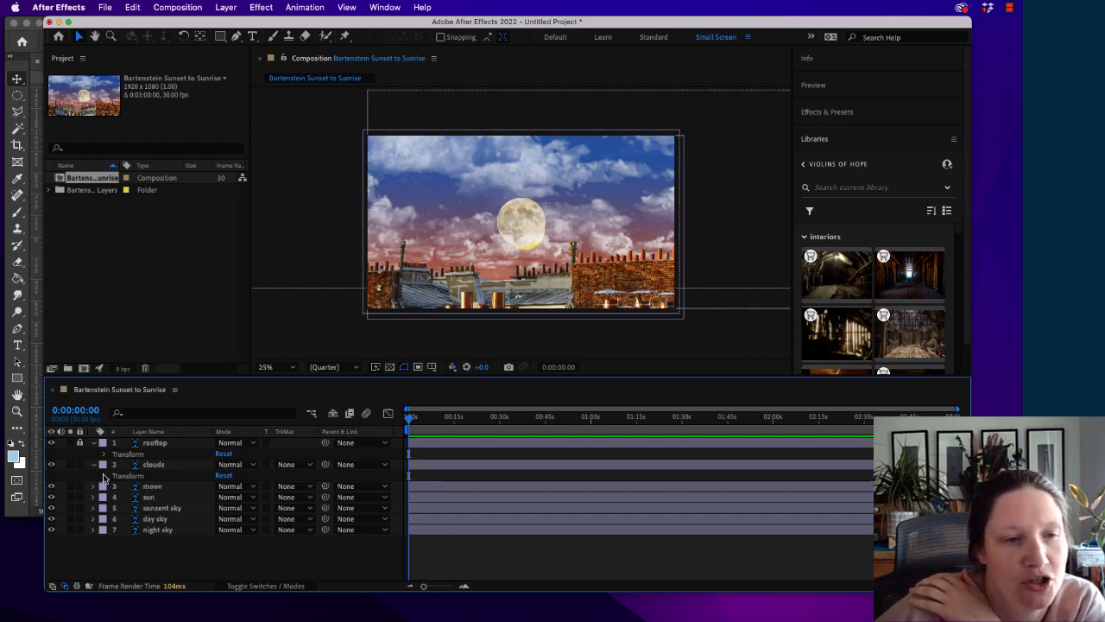
pyautogui.click(104, 475)
pyautogui.moveTo(220, 531); pyautogui.dragTo(196, 531)
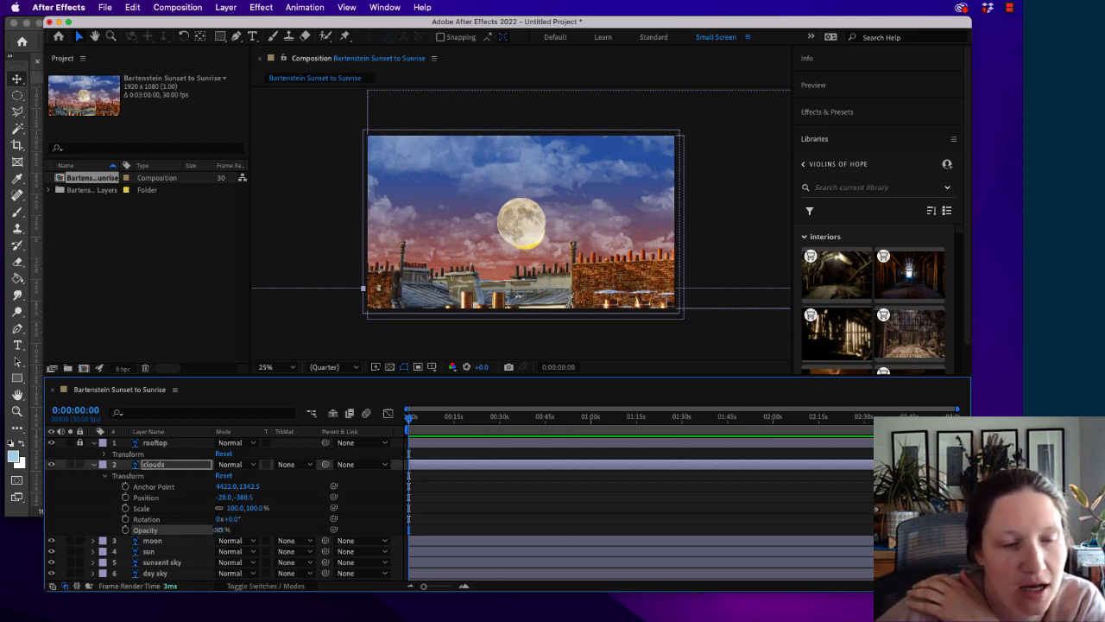
pyautogui.moveTo(218, 530); pyautogui.dragTo(212, 530)
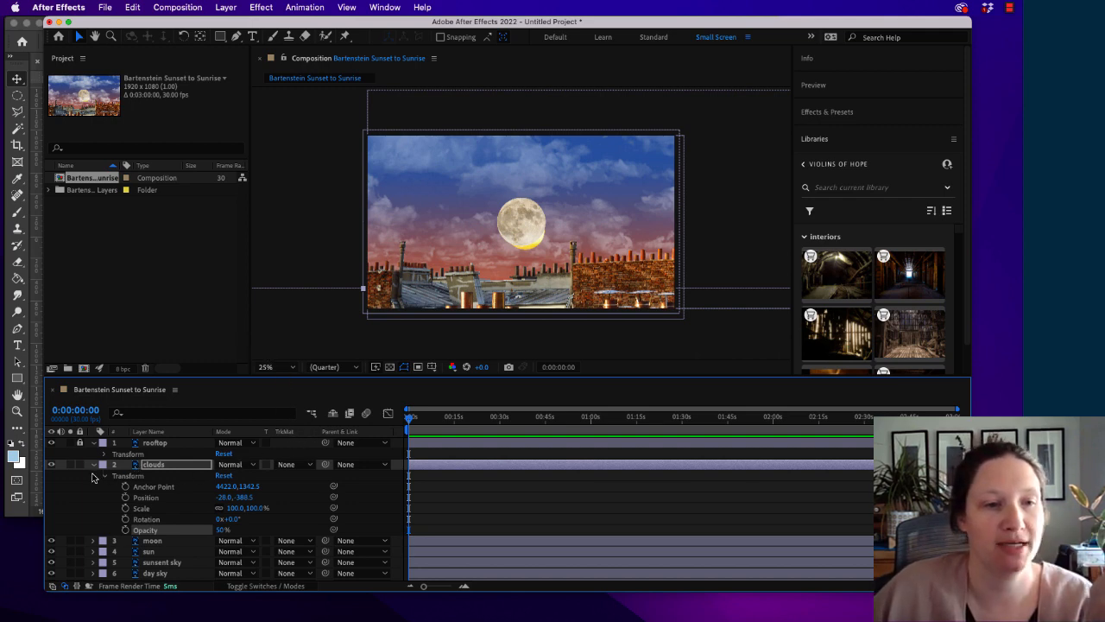
pyautogui.click(94, 466)
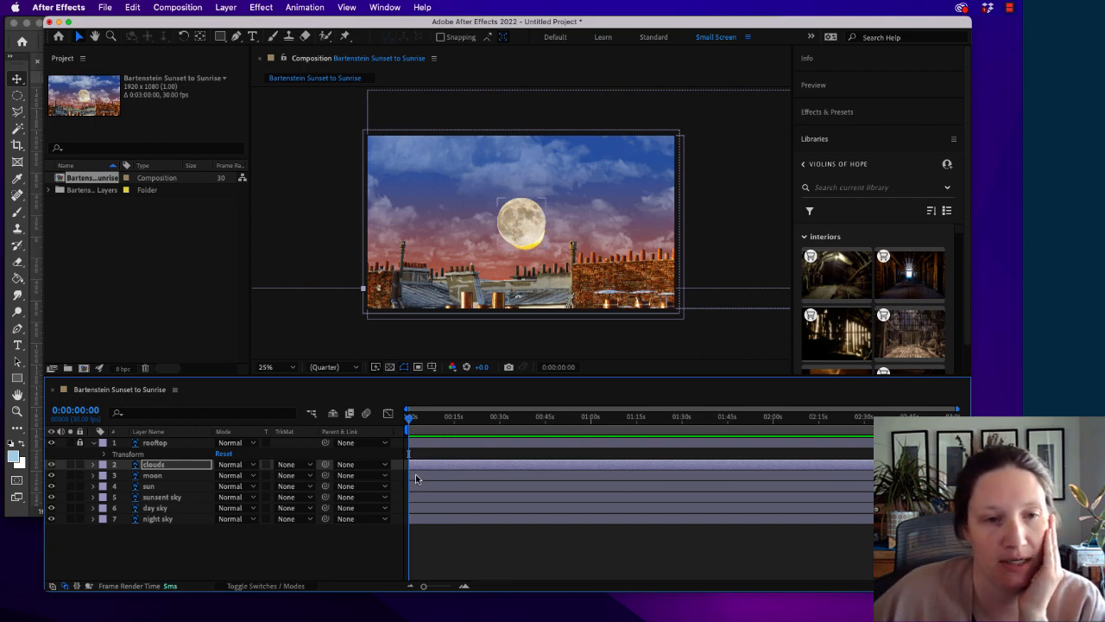
# Shift the moon layer in the timeline so that it starts at about 1:43
pyautogui.moveTo(414, 478); pyautogui.dragTo(630, 478)
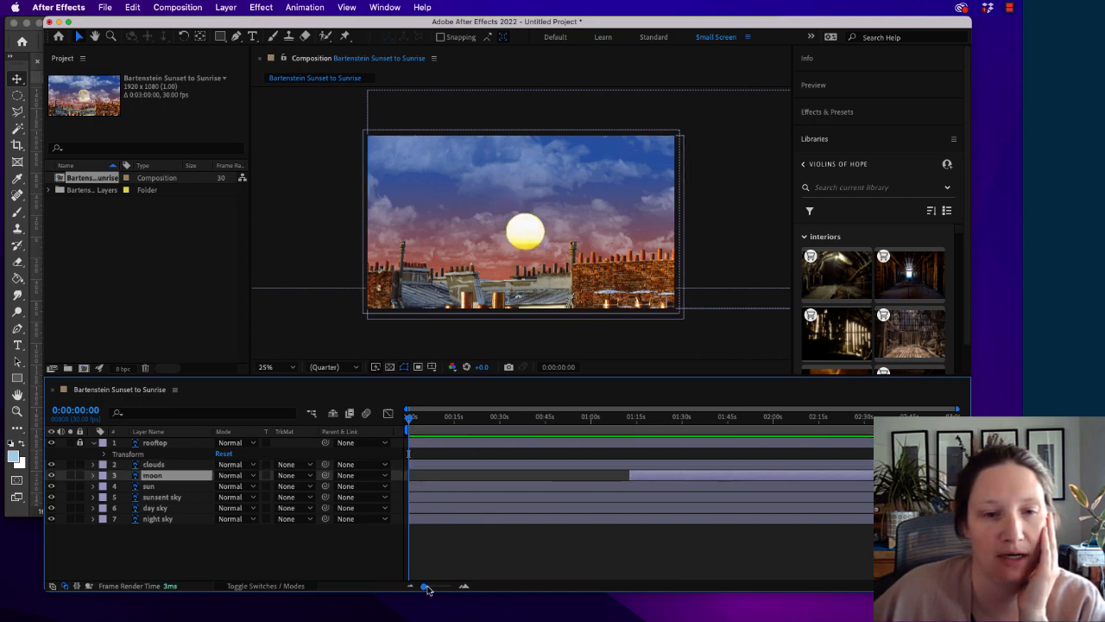
pyautogui.moveTo(429, 590); pyautogui.dragTo(362, 580)
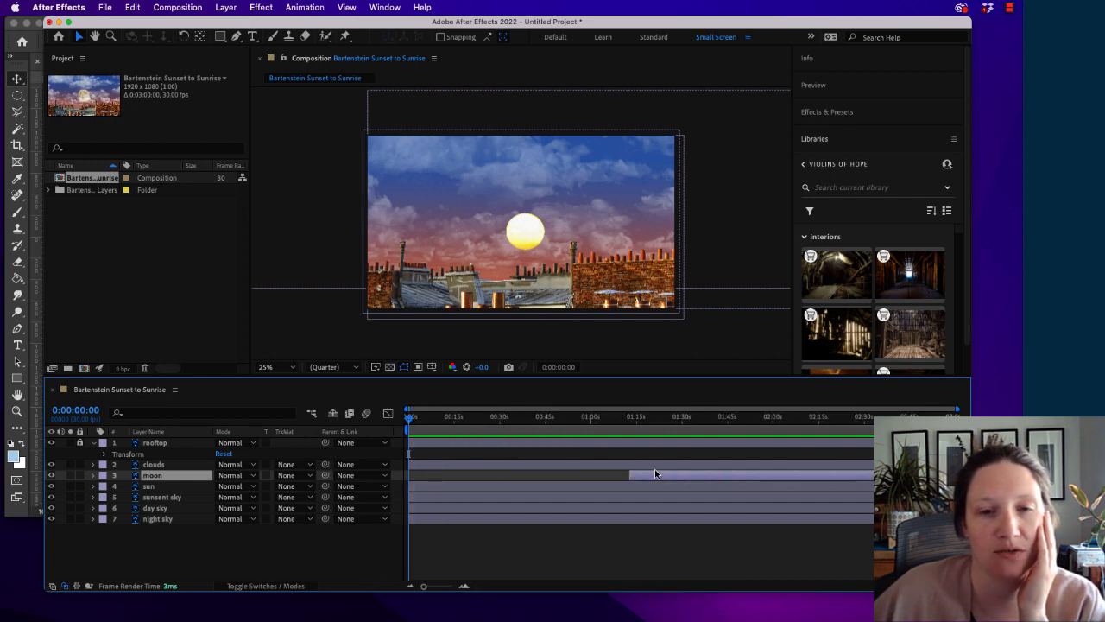
pyautogui.moveTo(637, 473); pyautogui.dragTo(520, 473)
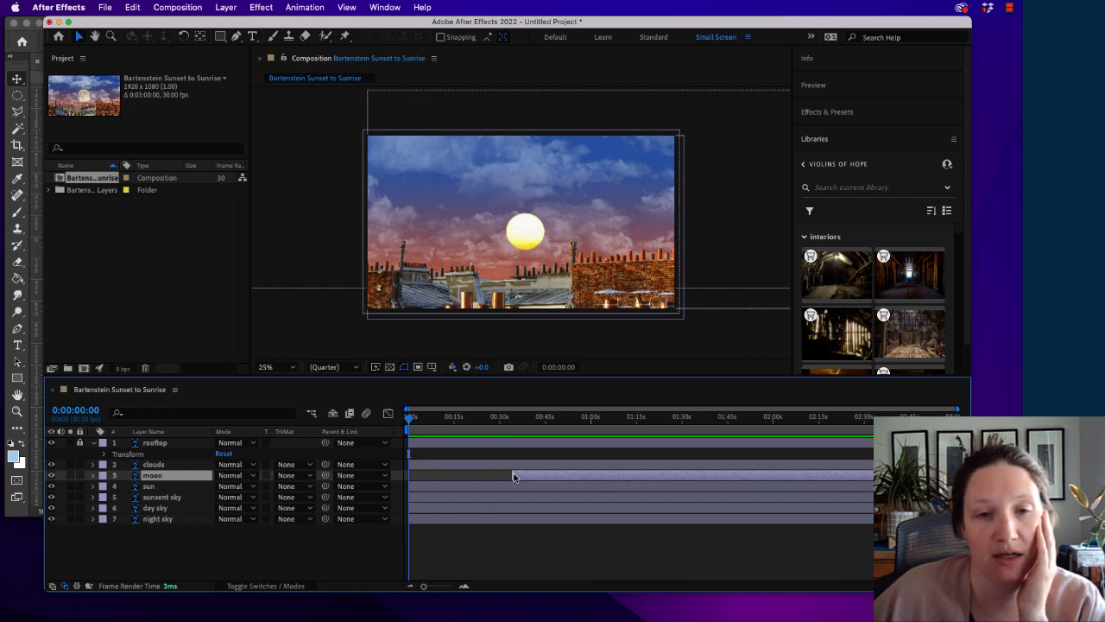
pyautogui.moveTo(518, 474); pyautogui.dragTo(766, 490)
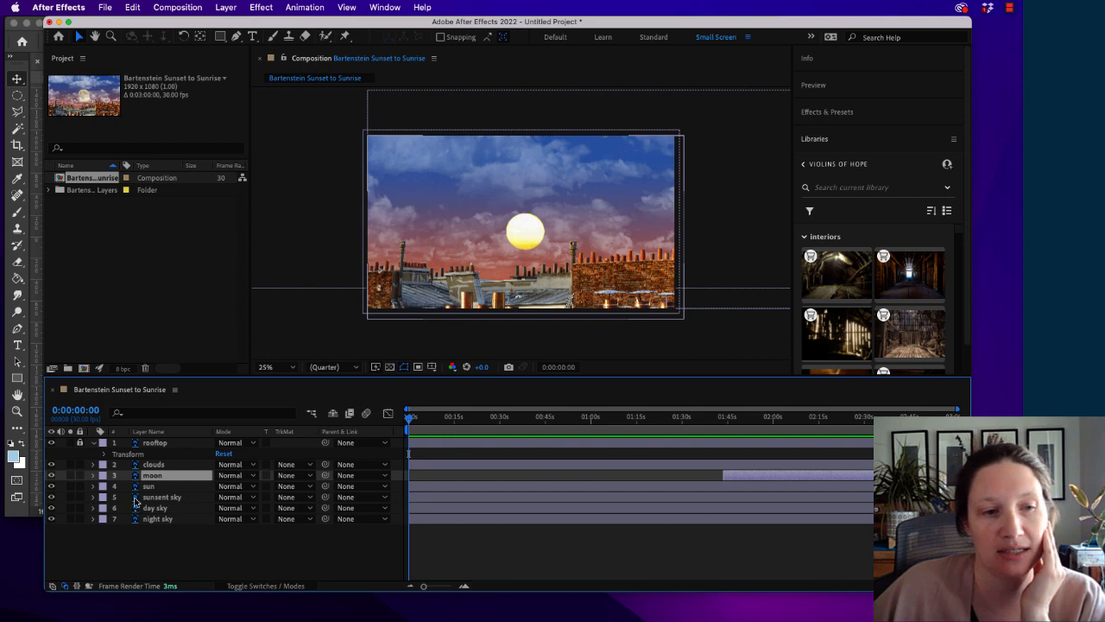
# Delay the sunset sky layer to start at about 1:00 and the night sky layer to start at about 1:43
pyautogui.moveTo(412, 501); pyautogui.dragTo(681, 498)
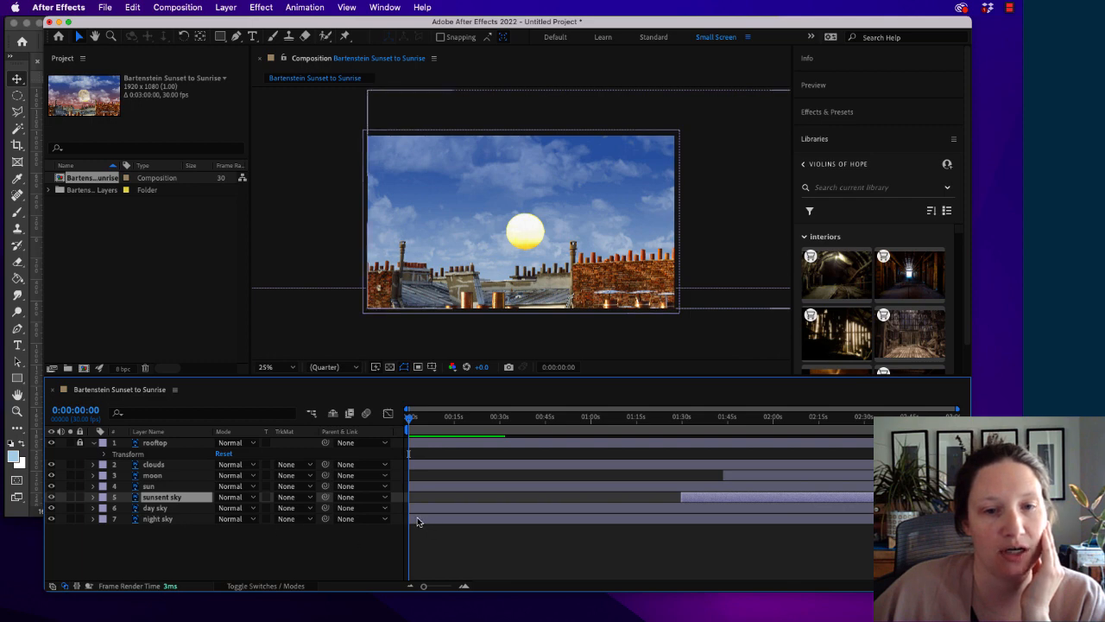
pyautogui.moveTo(420, 519); pyautogui.dragTo(622, 499)
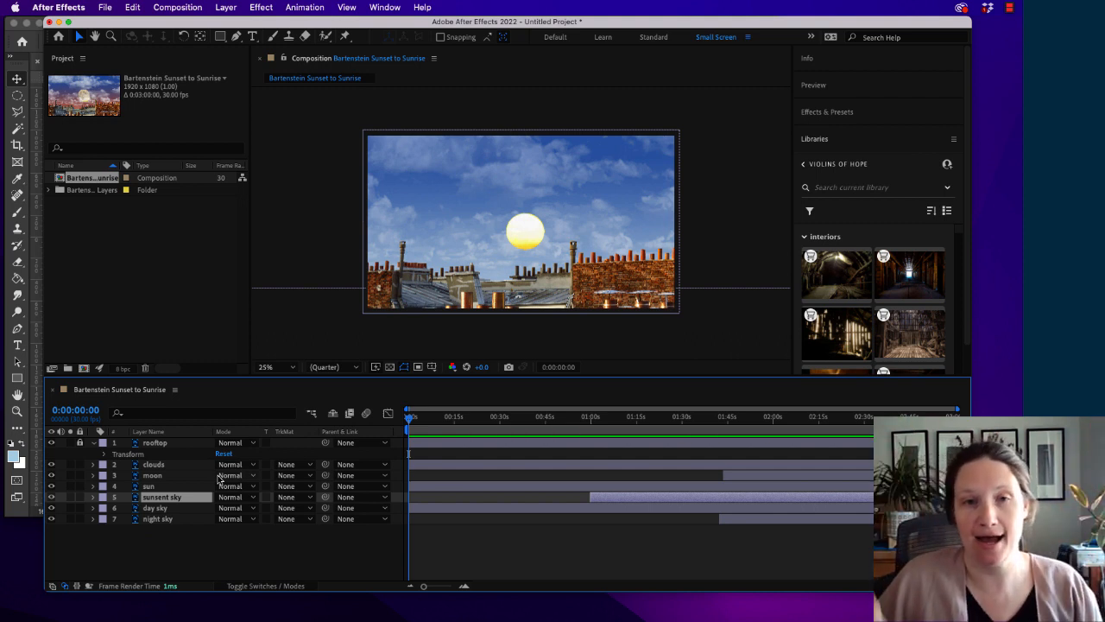
# Move the sun layer above the frame to about 1432.5, -116 and add a Position keyframe at 0:00
pyautogui.click(535, 238)
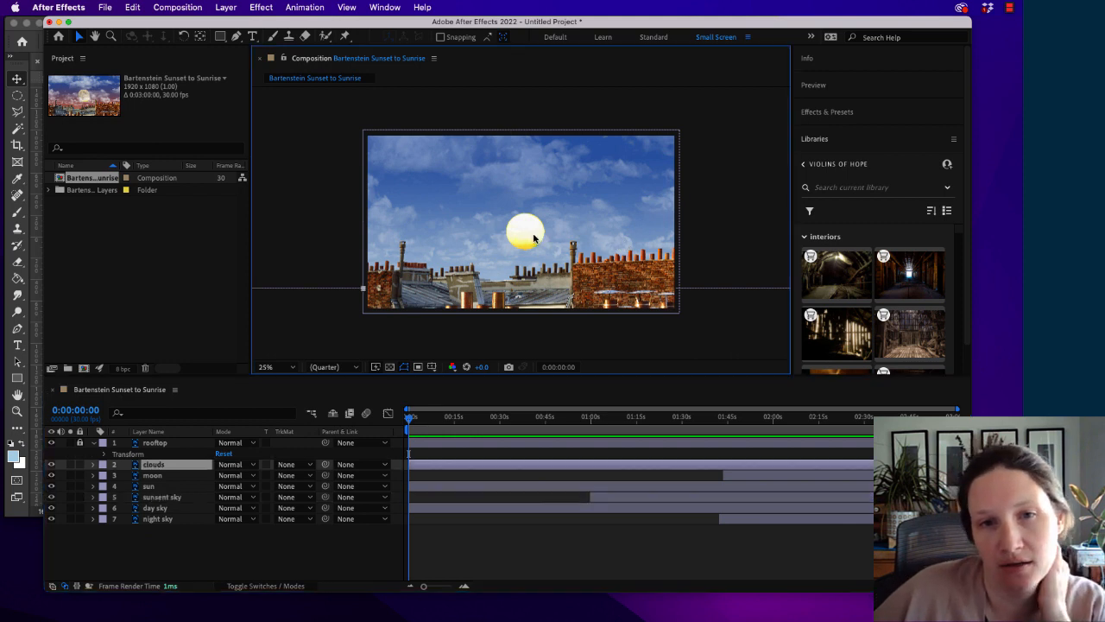
pyautogui.click(152, 486)
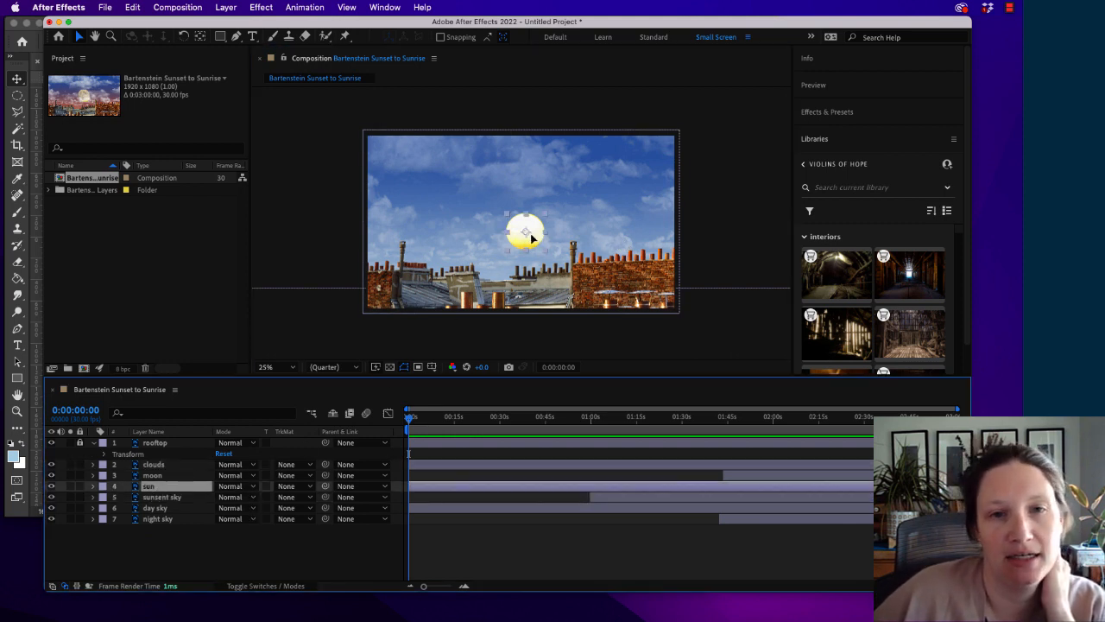
pyautogui.moveTo(532, 238); pyautogui.dragTo(603, 123)
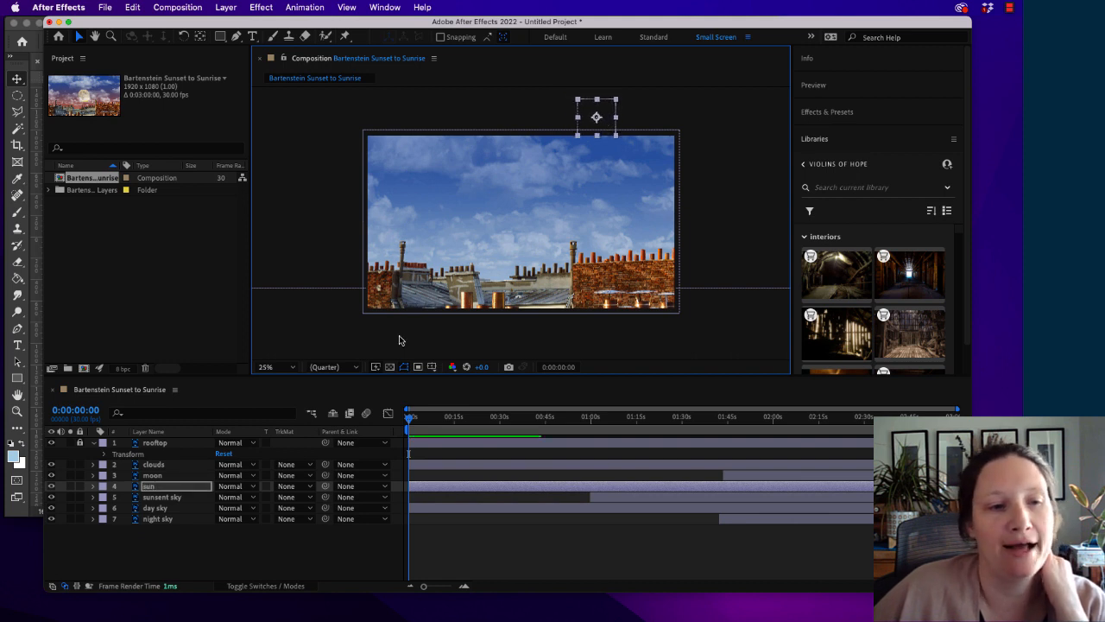
pyautogui.click(93, 487)
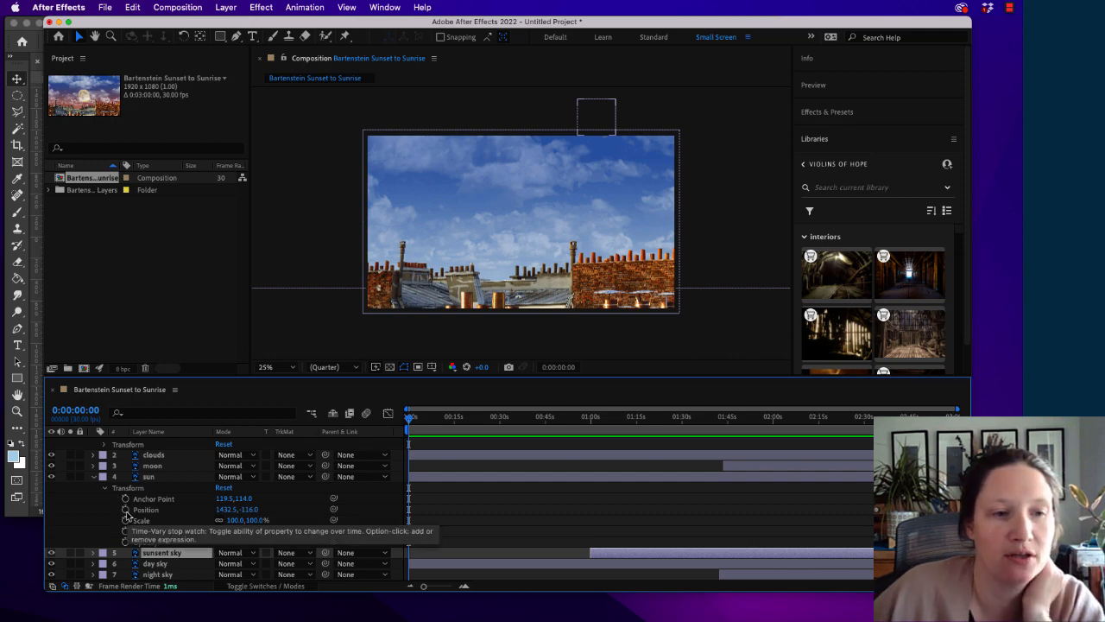
pyautogui.click(126, 510)
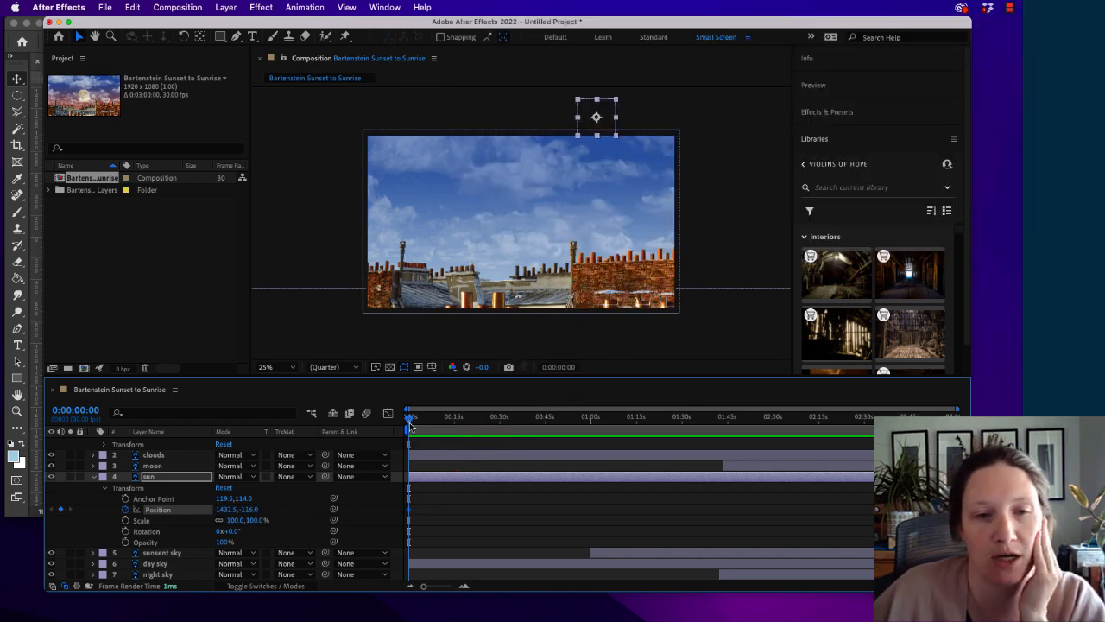
# Add a Position keyframe for the sun at 0:59:17 with the value 1454.5, 944, behind the rooftops
pyautogui.moveTo(411, 423); pyautogui.dragTo(591, 429)
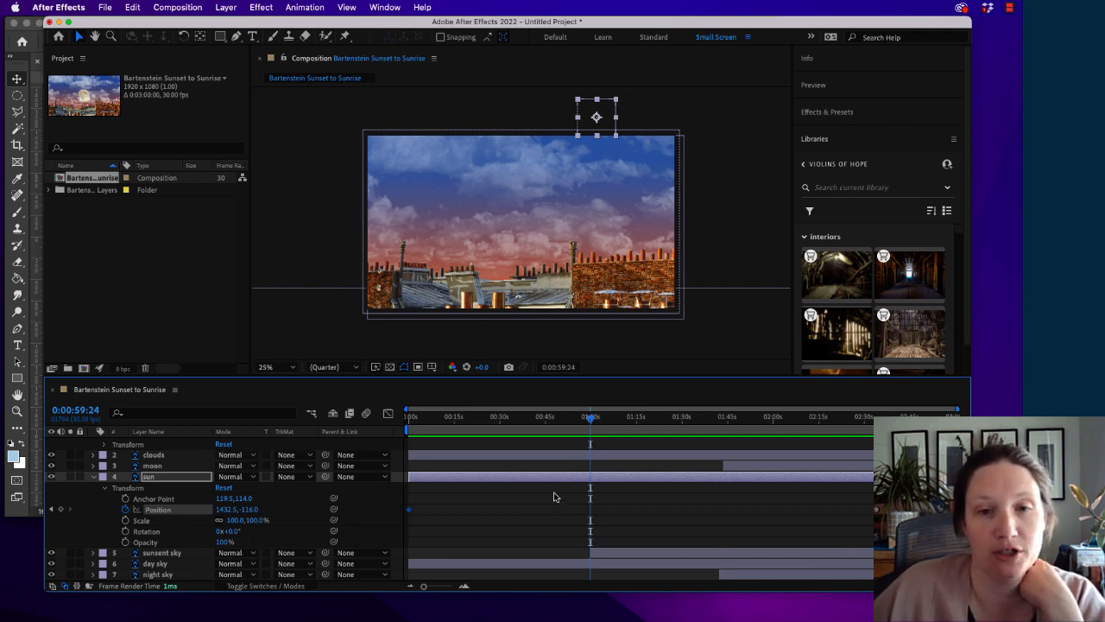
pyautogui.moveTo(590, 417); pyautogui.dragTo(377, 430)
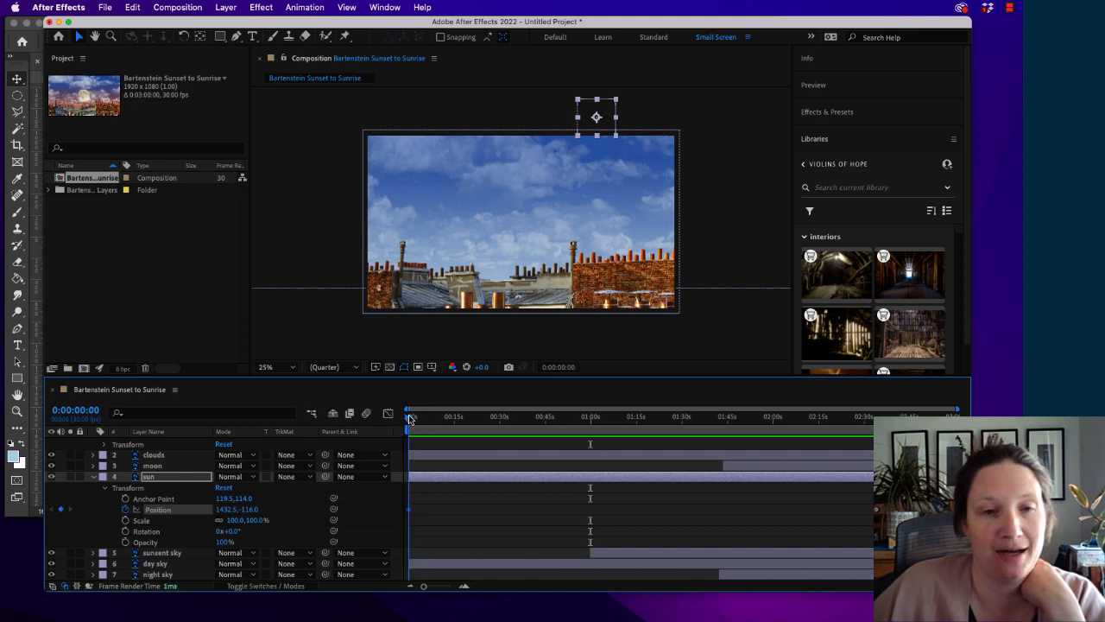
pyautogui.moveTo(411, 434); pyautogui.dragTo(410, 422)
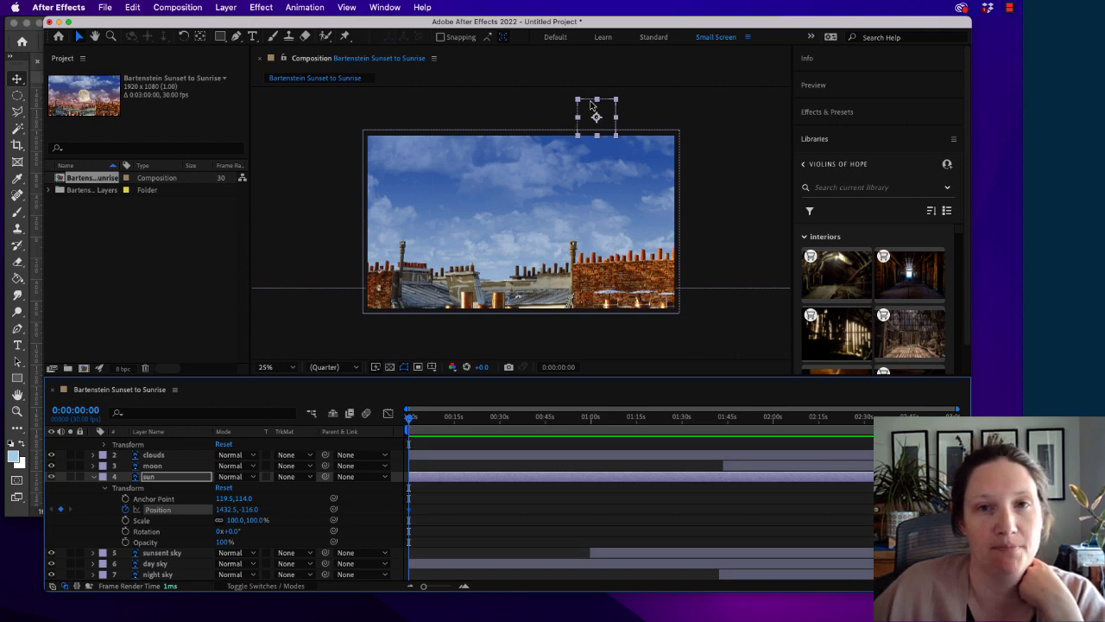
pyautogui.moveTo(410, 418); pyautogui.dragTo(590, 431)
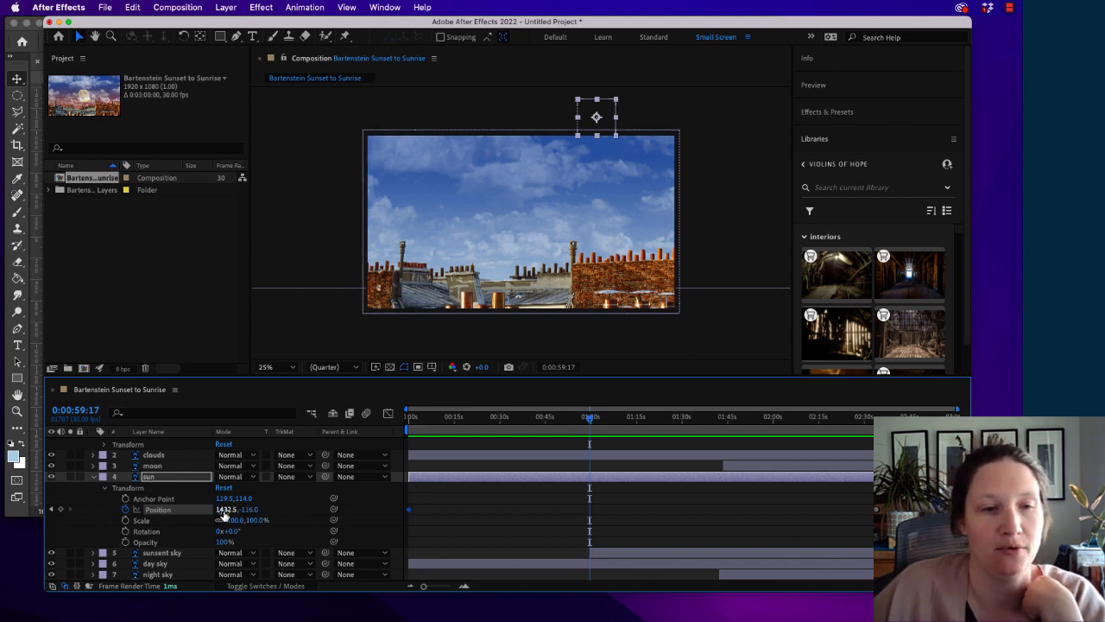
pyautogui.moveTo(226, 509); pyautogui.dragTo(872, 545)
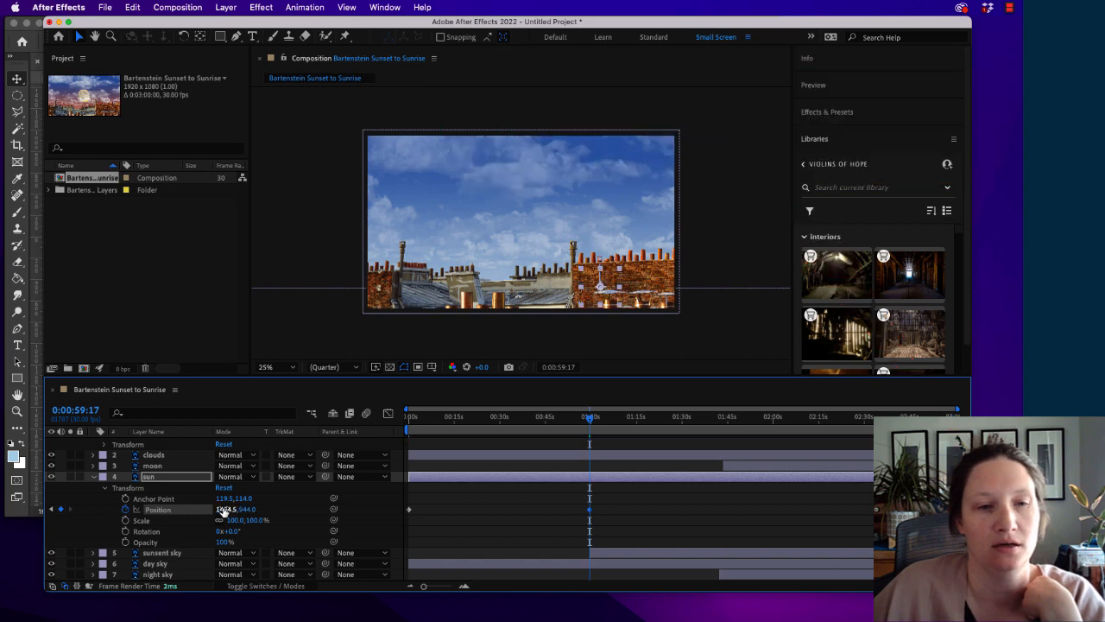
# Preview the sun's descent and move its starting position at 0:00 to about 1308.5, -148
pyautogui.moveTo(590, 418); pyautogui.dragTo(480, 421)
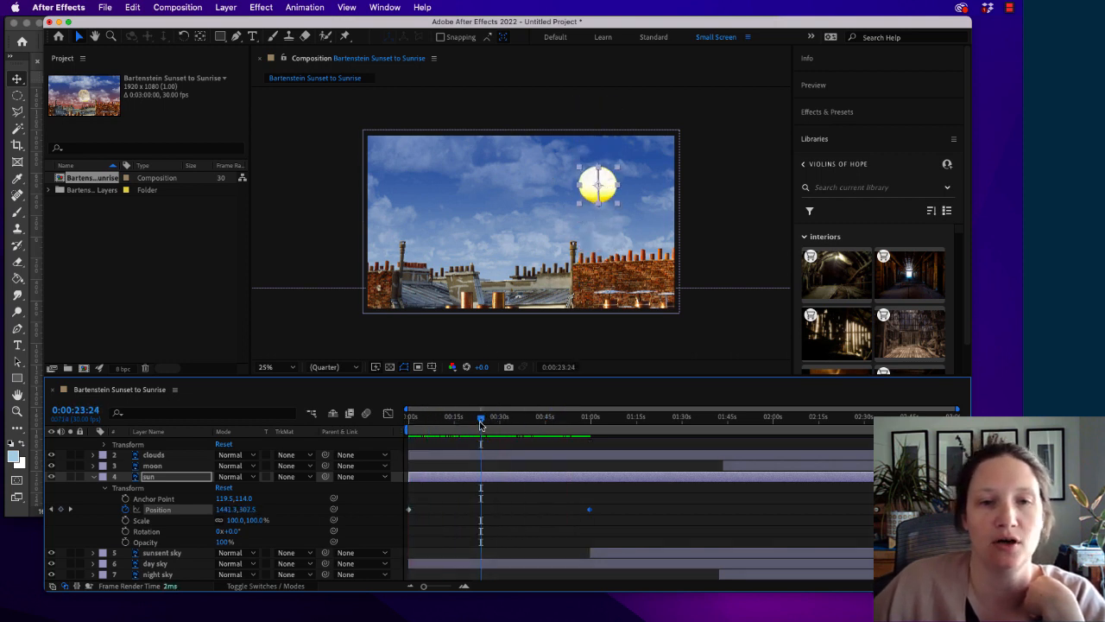
pyautogui.moveTo(480, 422); pyautogui.dragTo(259, 413)
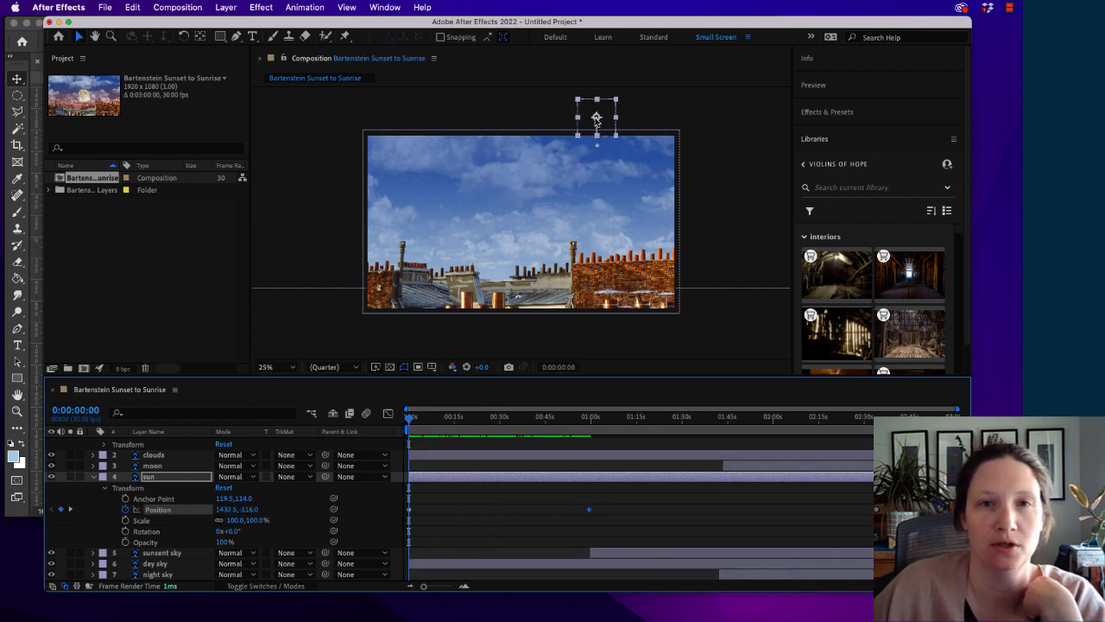
pyautogui.moveTo(595, 119); pyautogui.dragTo(576, 112)
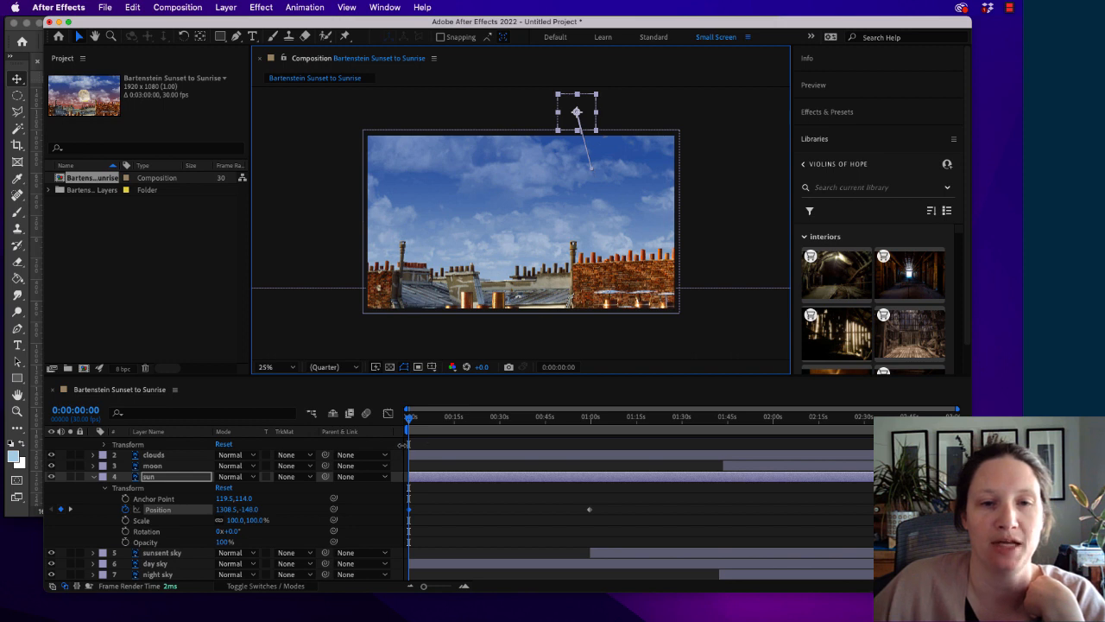
pyautogui.moveTo(411, 419); pyautogui.dragTo(387, 422)
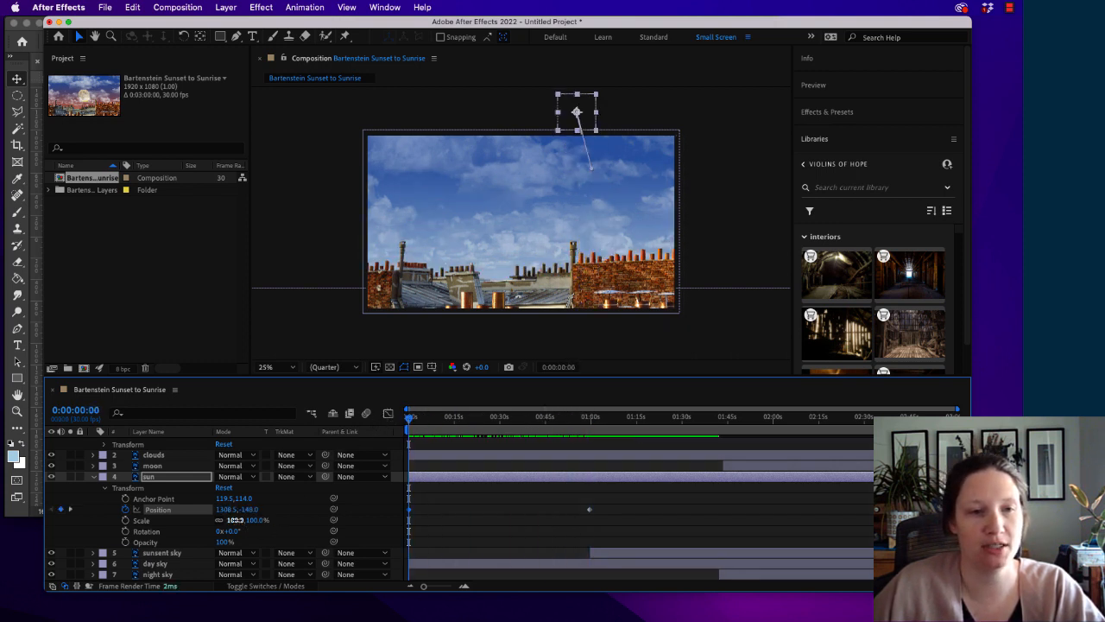
# Try scaling the sun to 68% at the start and 106% at 0:59:17 without Scale keyframes
pyautogui.moveTo(234, 520); pyautogui.dragTo(227, 520)
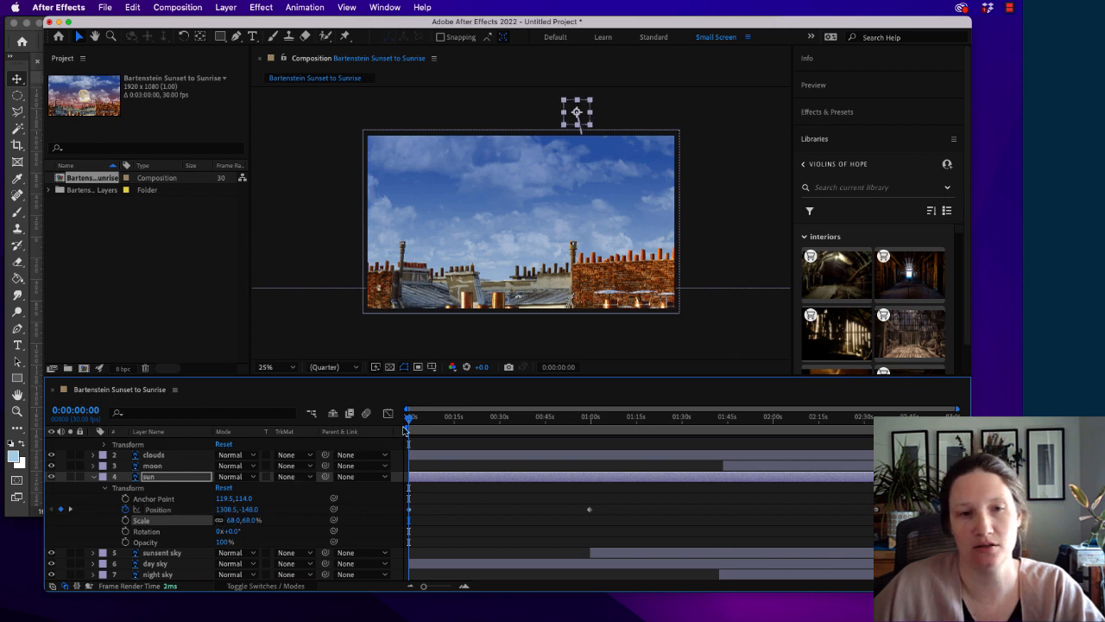
pyautogui.moveTo(410, 419); pyautogui.dragTo(584, 429)
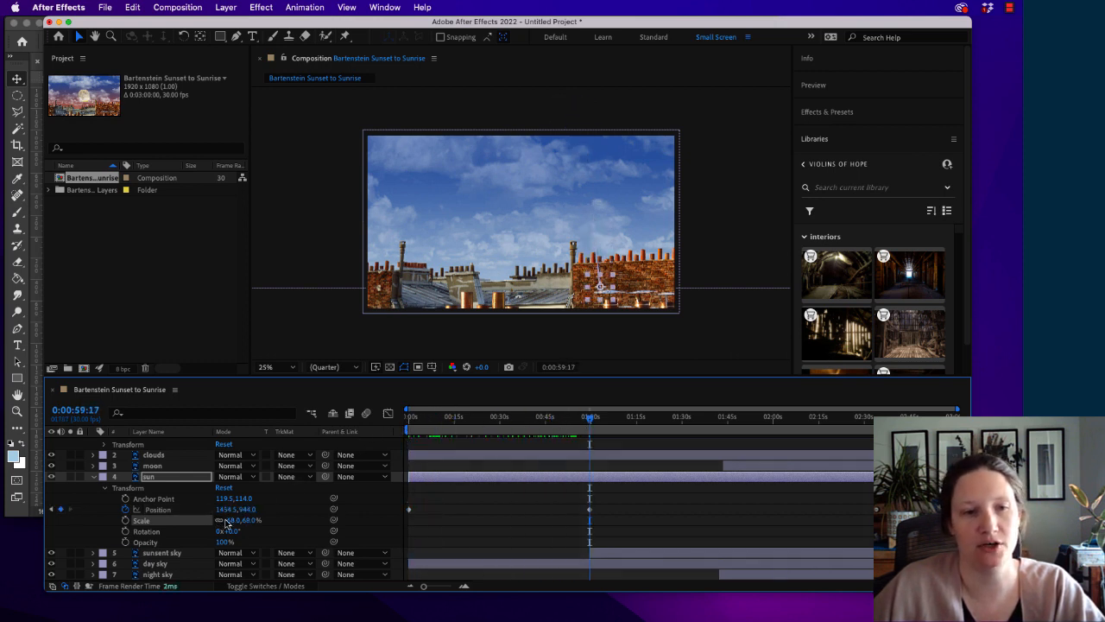
pyautogui.moveTo(240, 520); pyautogui.dragTo(256, 519)
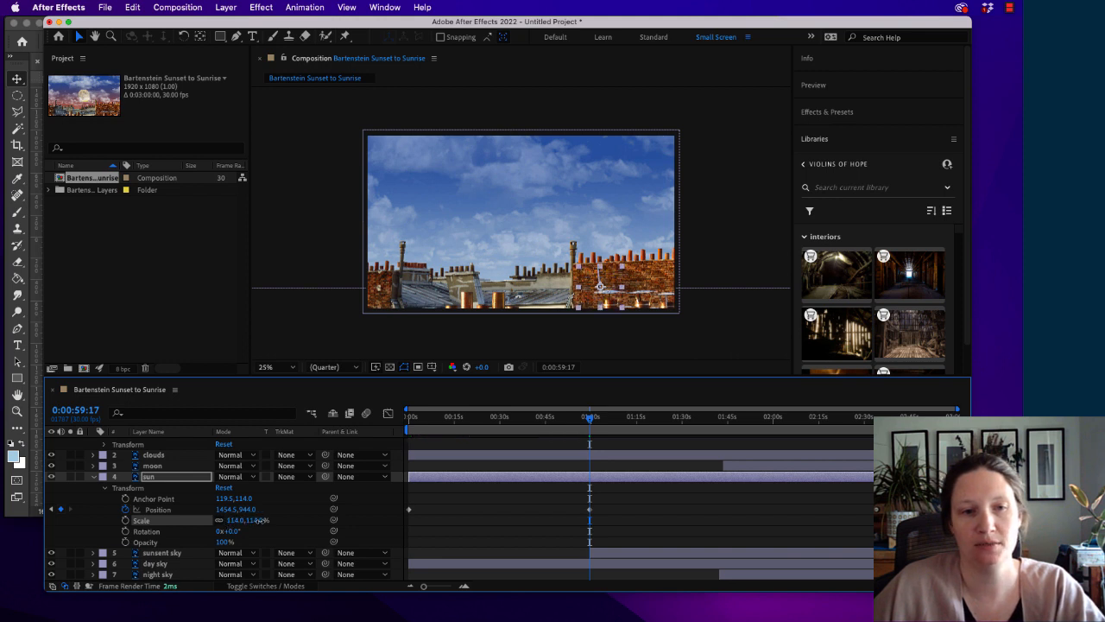
pyautogui.moveTo(591, 420); pyautogui.dragTo(374, 445)
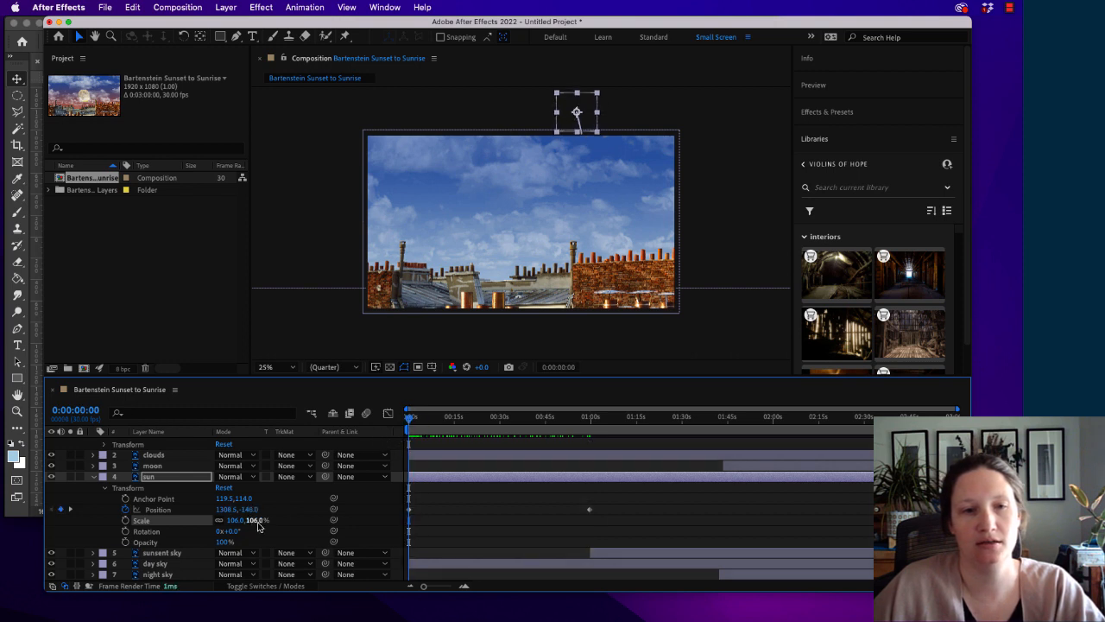
# Keyframe the sun's Scale from 68% at 0:00 to 122% at 0:59:17 and scrub through the animation
pyautogui.moveTo(233, 524); pyautogui.dragTo(117, 526)
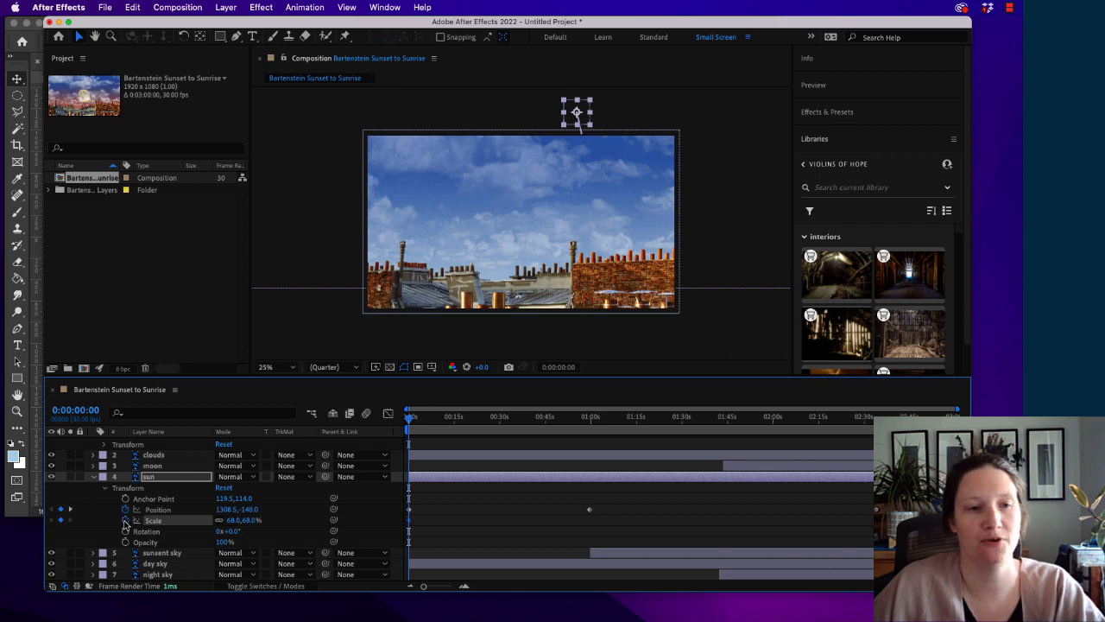
pyautogui.moveTo(409, 418); pyautogui.dragTo(586, 443)
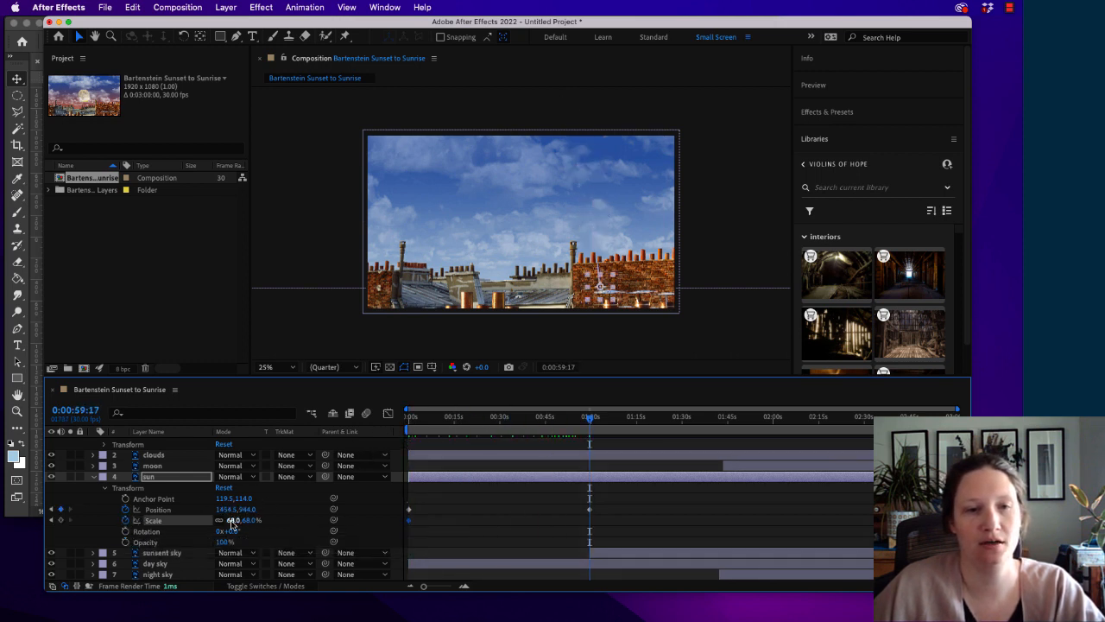
pyautogui.moveTo(232, 522); pyautogui.dragTo(267, 520)
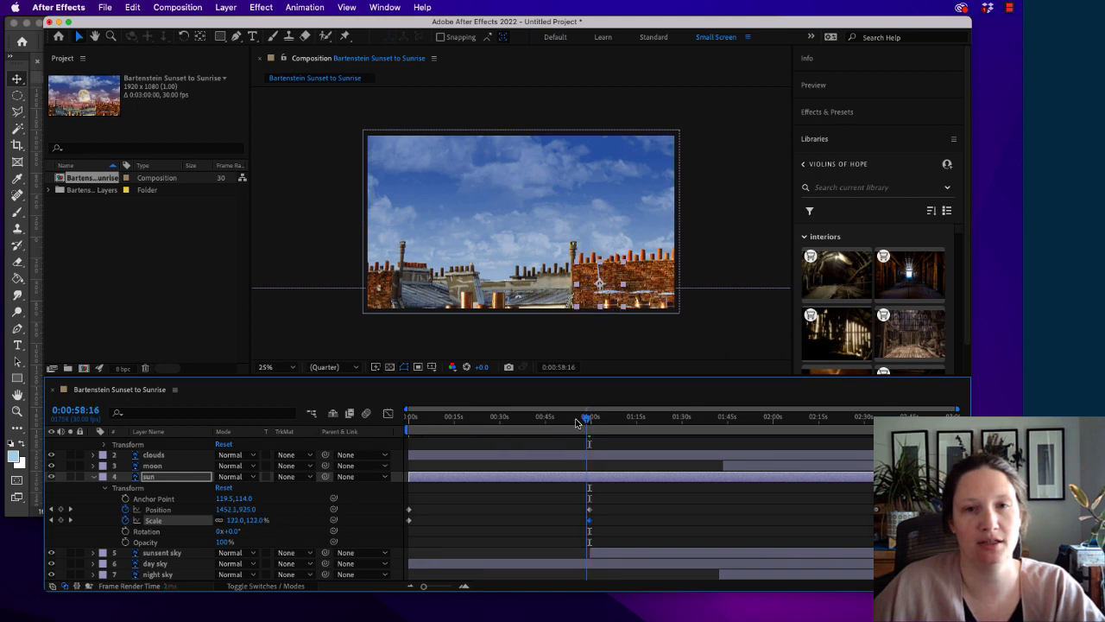
pyautogui.moveTo(583, 432); pyautogui.dragTo(405, 440)
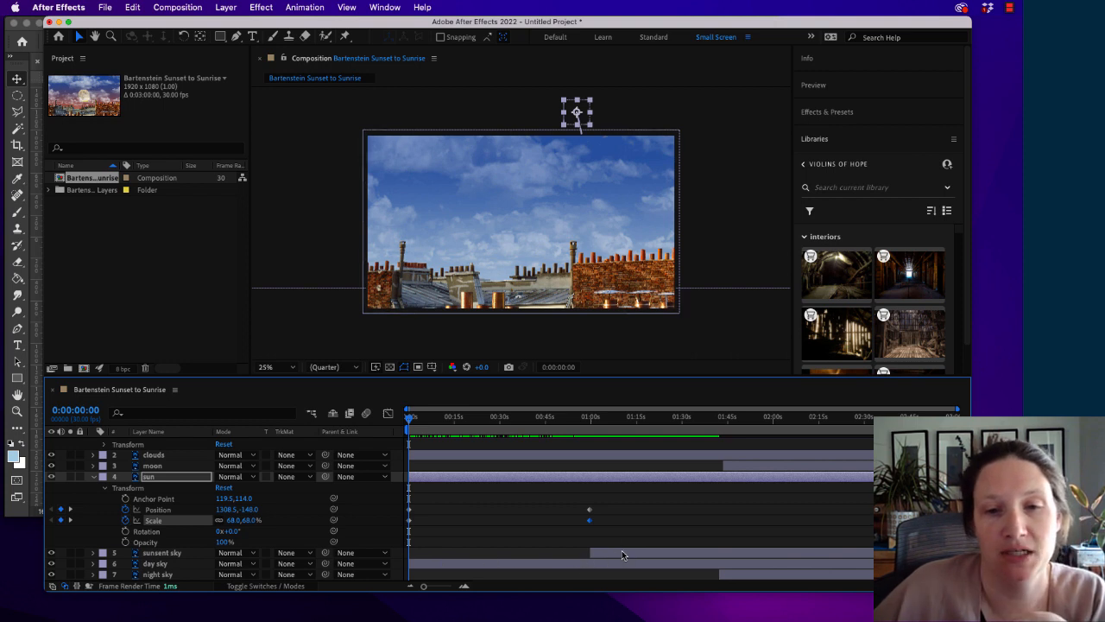
# Shift the sunset sky layer to start at 0:00 and add an Opacity keyframe of 0% there
pyautogui.moveTo(622, 554); pyautogui.dragTo(531, 559)
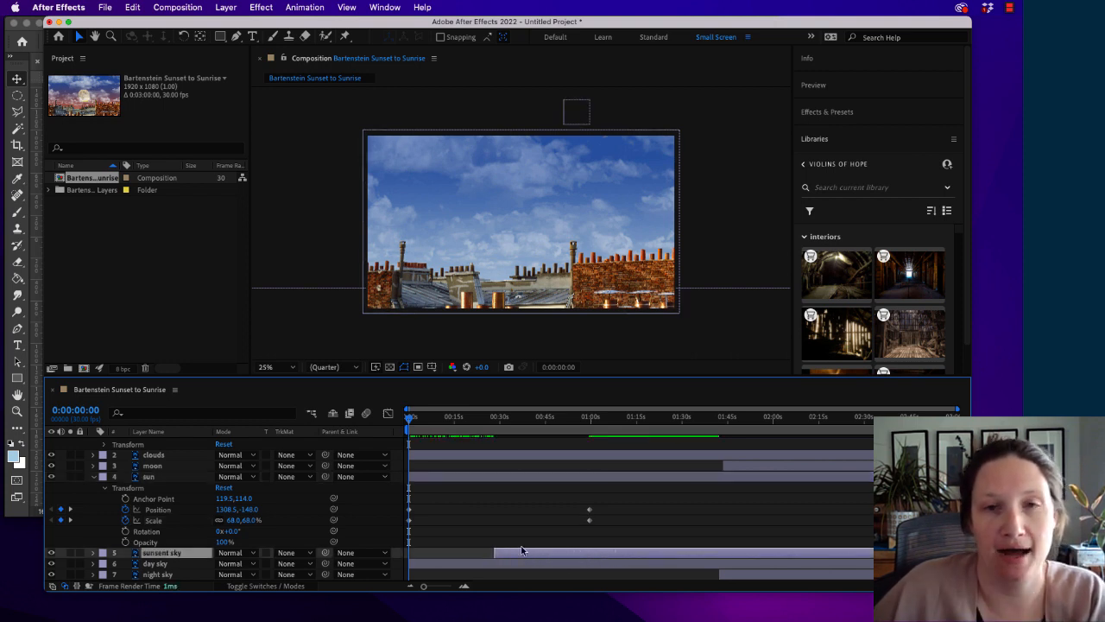
pyautogui.moveTo(519, 558); pyautogui.dragTo(434, 555)
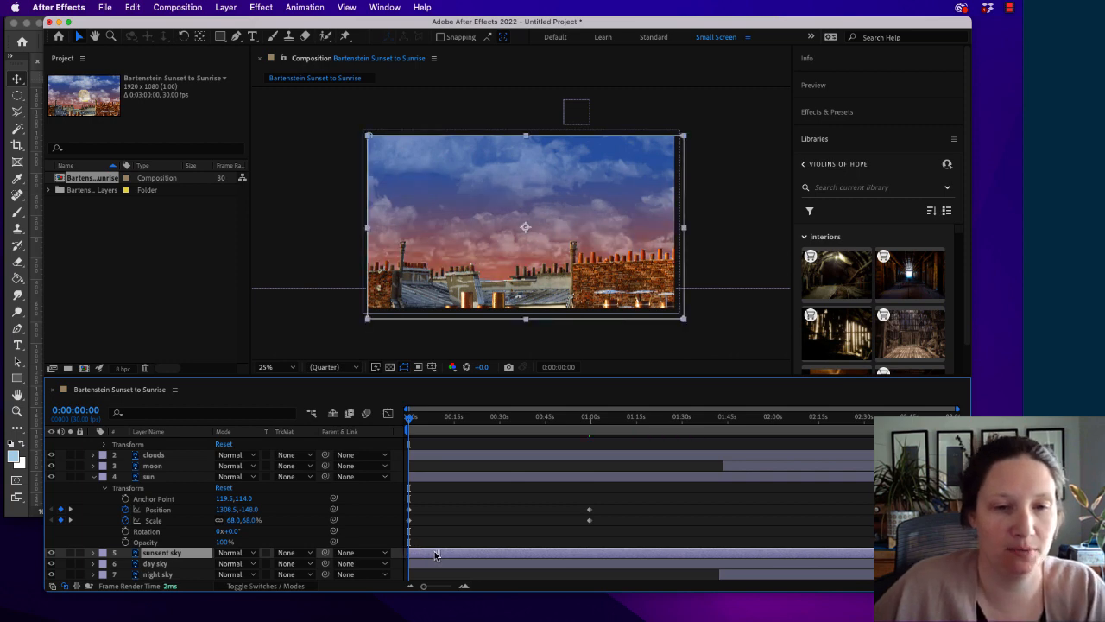
pyautogui.click(94, 553)
pyautogui.click(93, 477)
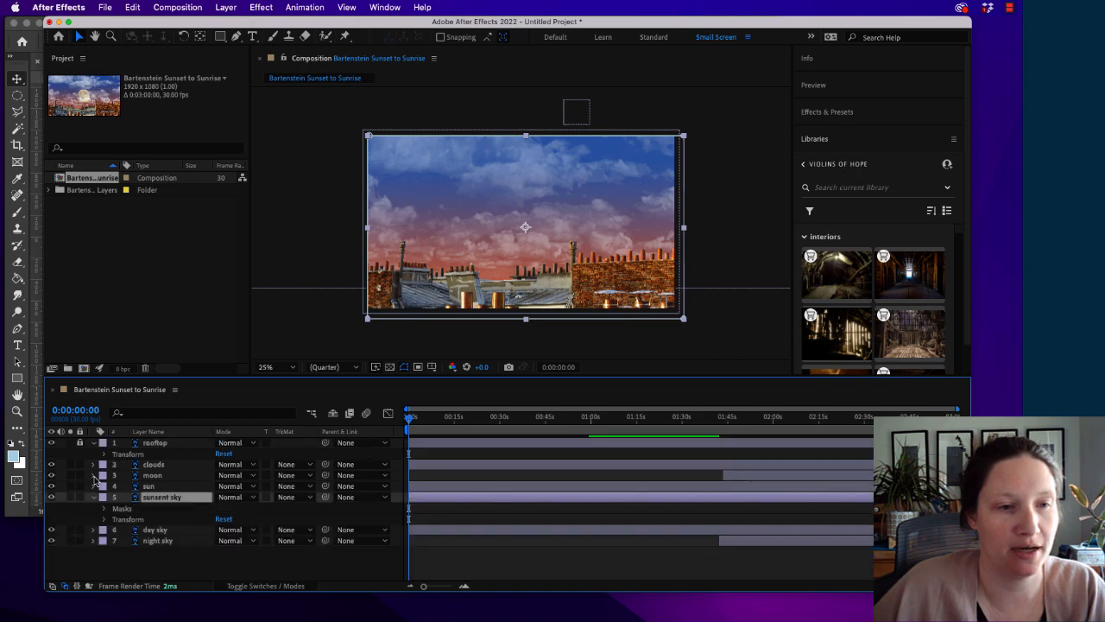
pyautogui.click(104, 520)
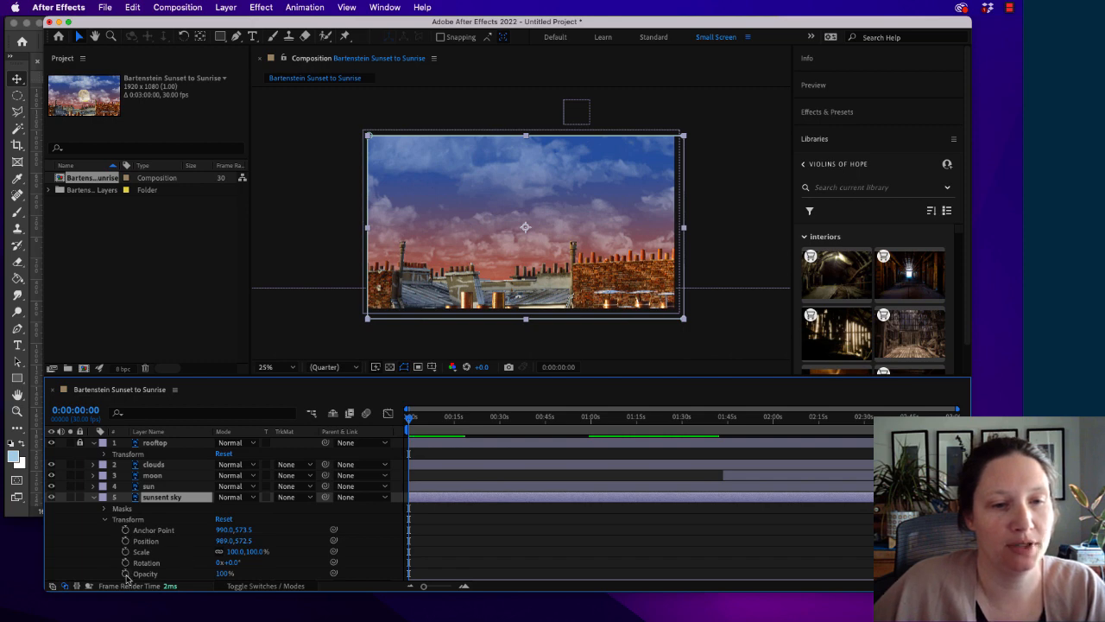
pyautogui.write('0')
pyautogui.press('Return')
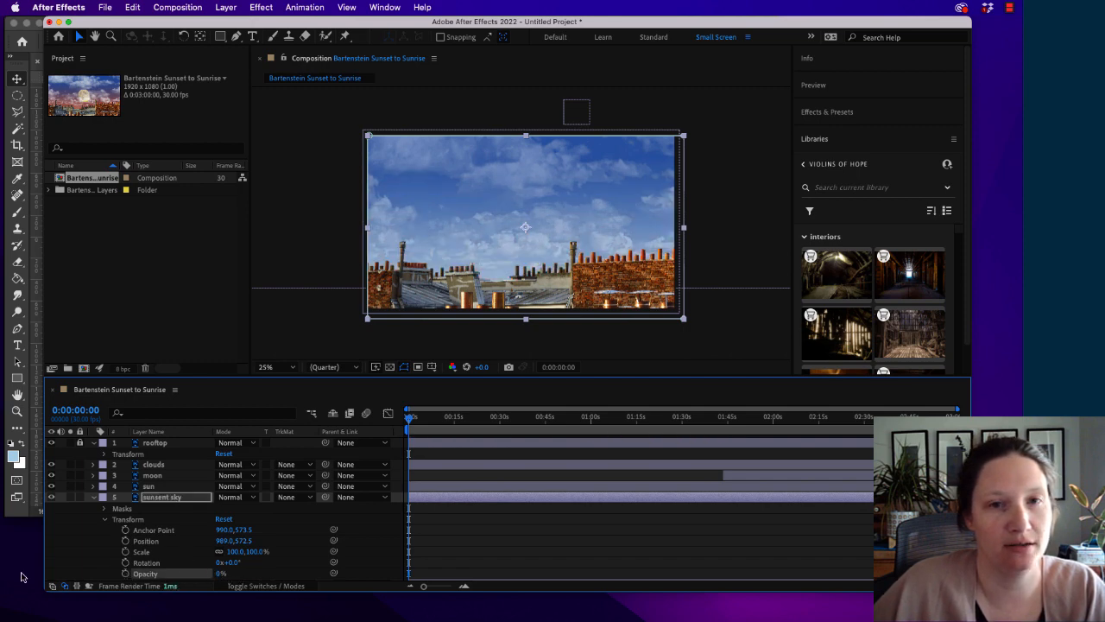
pyautogui.click(125, 573)
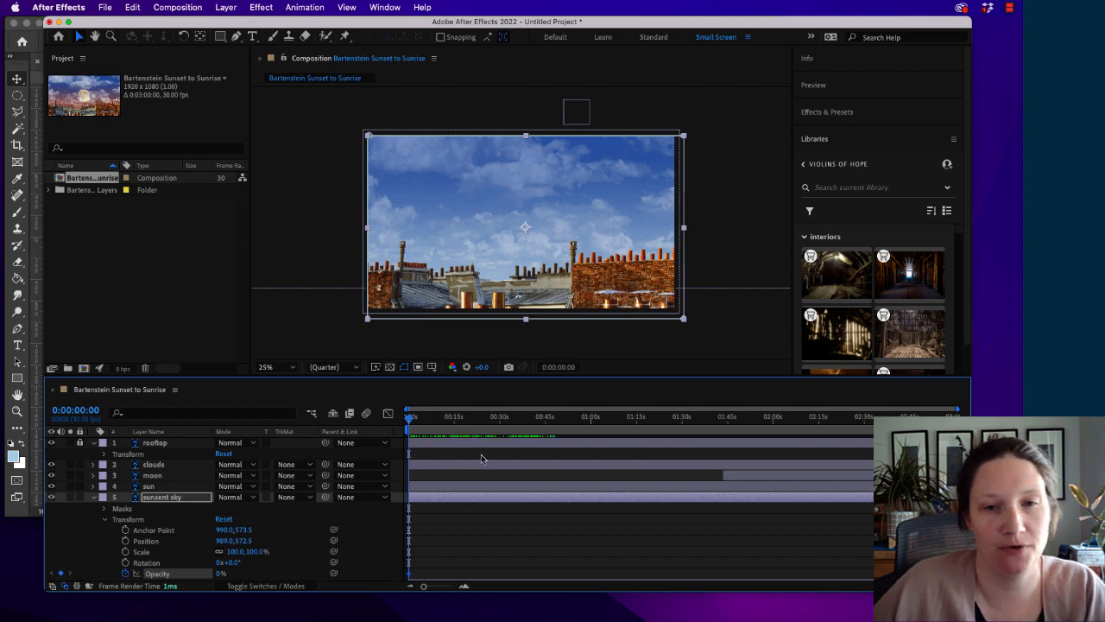
# Add a 100% Opacity keyframe to the sunset sky layer at 0:01:03:24 and scrub back towards the start
pyautogui.moveTo(412, 417); pyautogui.dragTo(603, 418)
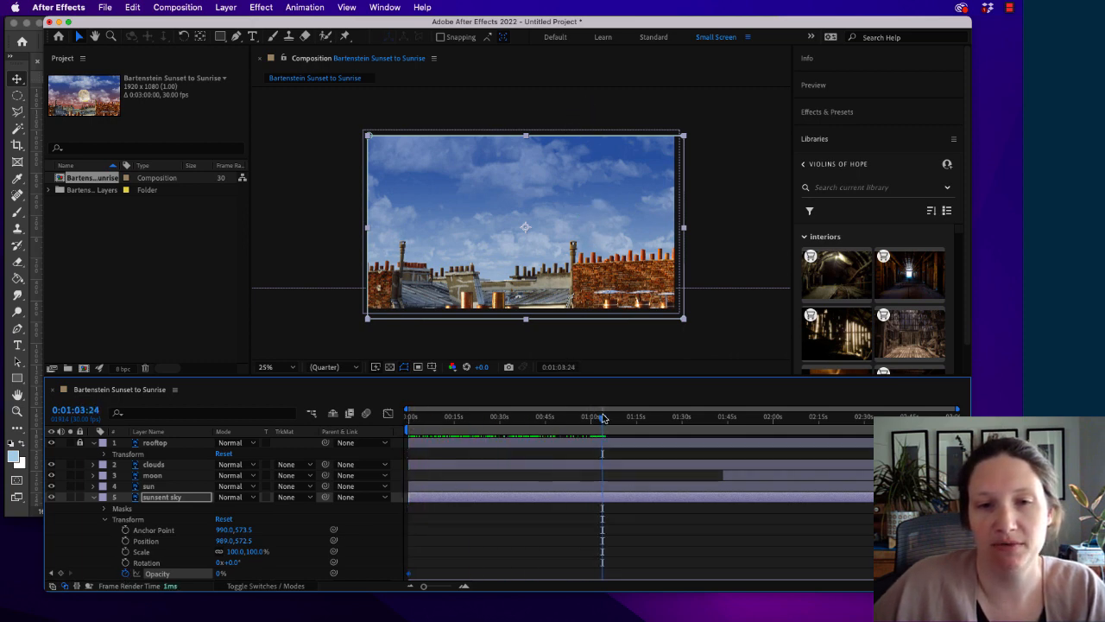
pyautogui.moveTo(219, 577); pyautogui.dragTo(278, 577)
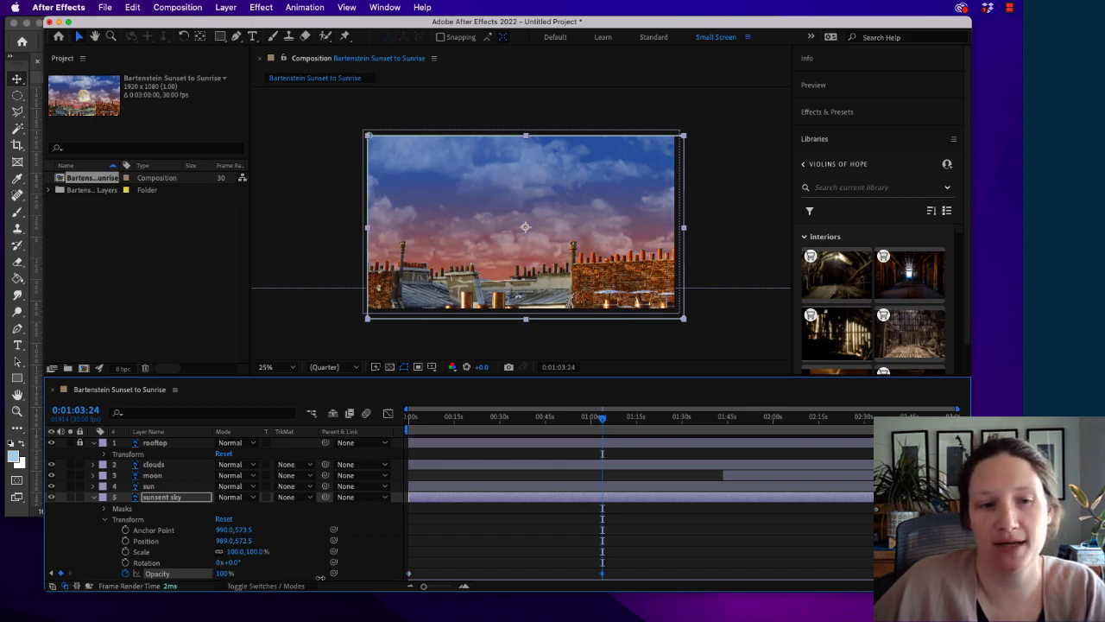
pyautogui.moveTo(603, 421); pyautogui.dragTo(317, 450)
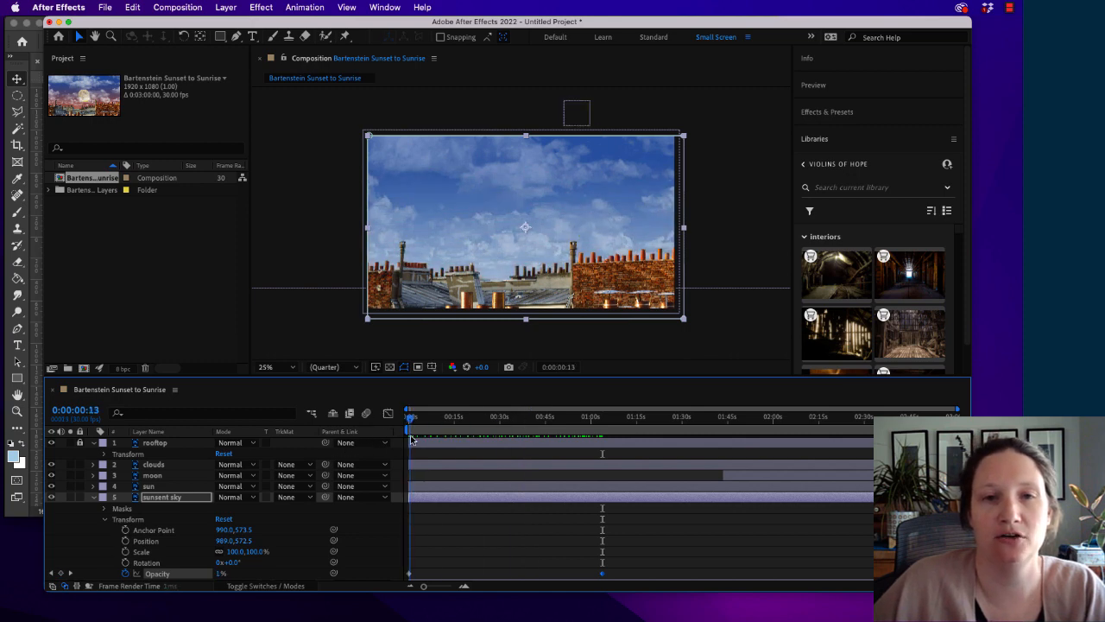
# Move the sunset sky's 100% Opacity keyframe earlier to about 0:42 and scrub through the fade-in
pyautogui.moveTo(410, 419); pyautogui.dragTo(555, 579)
pyautogui.moveTo(608, 418); pyautogui.dragTo(353, 481)
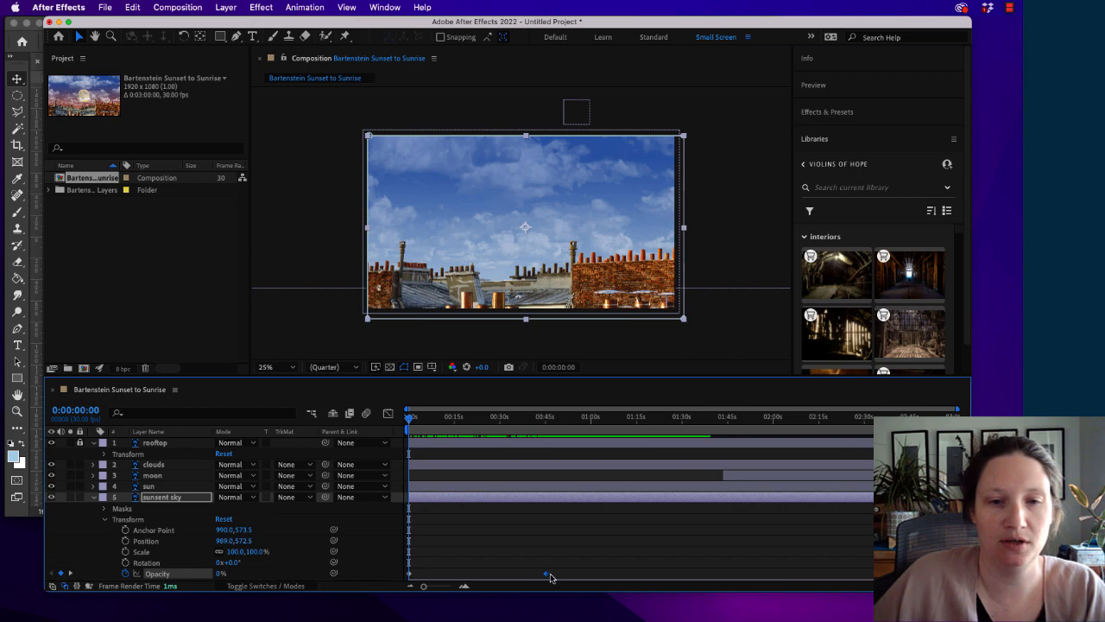
pyautogui.moveTo(550, 577); pyautogui.dragTo(545, 579)
pyautogui.moveTo(411, 420); pyautogui.dragTo(598, 423)
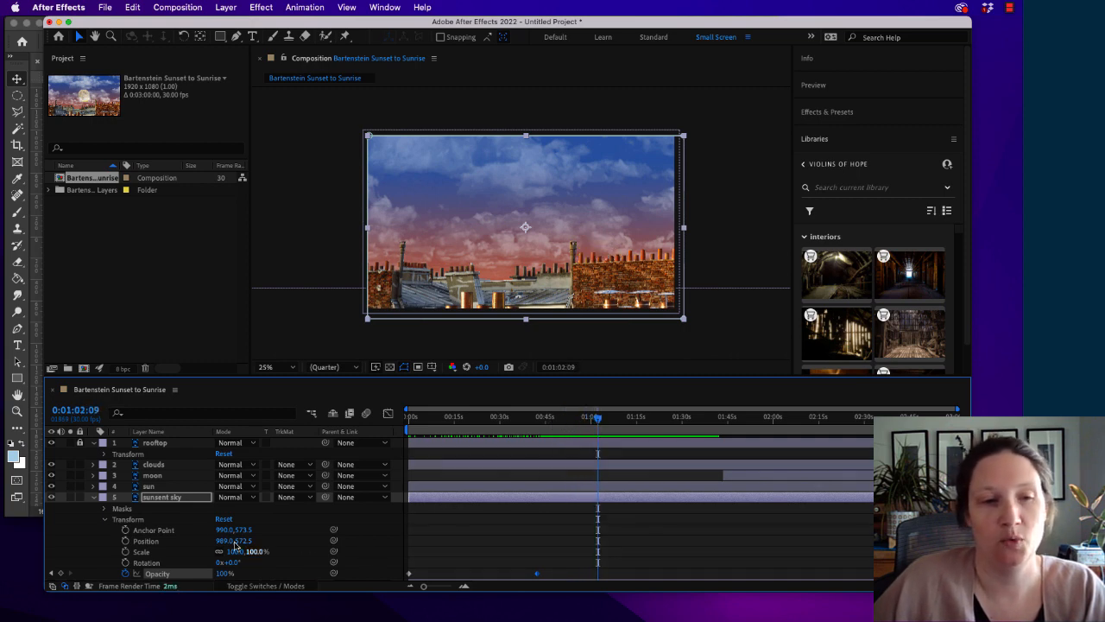
# Trim the day sky layer to end at about 1:02 and slide the night sky layer to start there
pyautogui.scroll(-1, 173, 496)
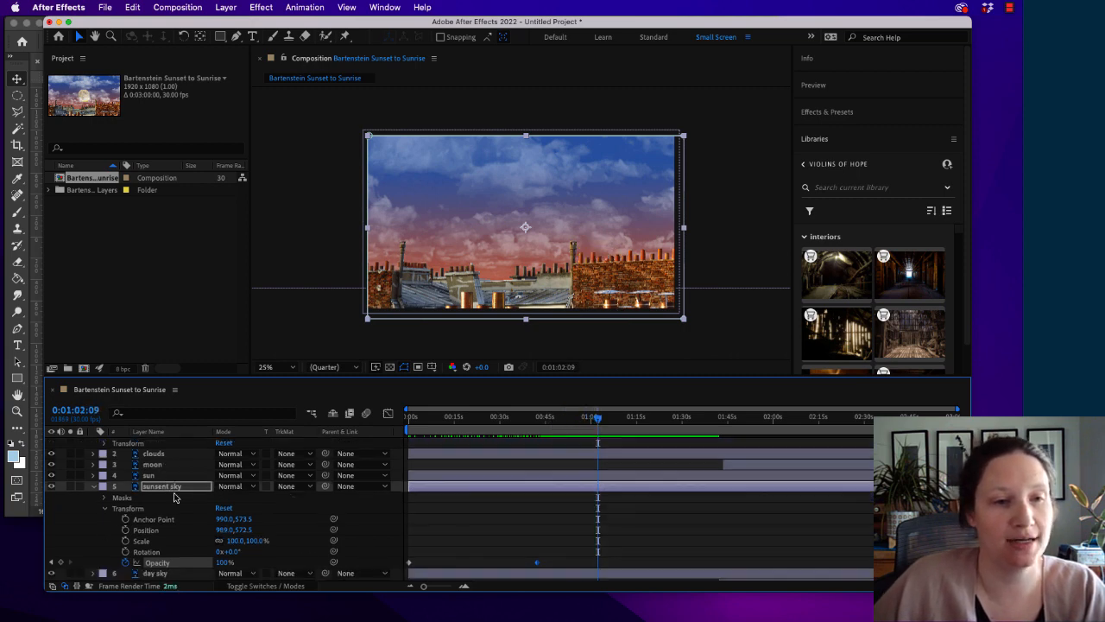
pyautogui.scroll(-1, 177, 498)
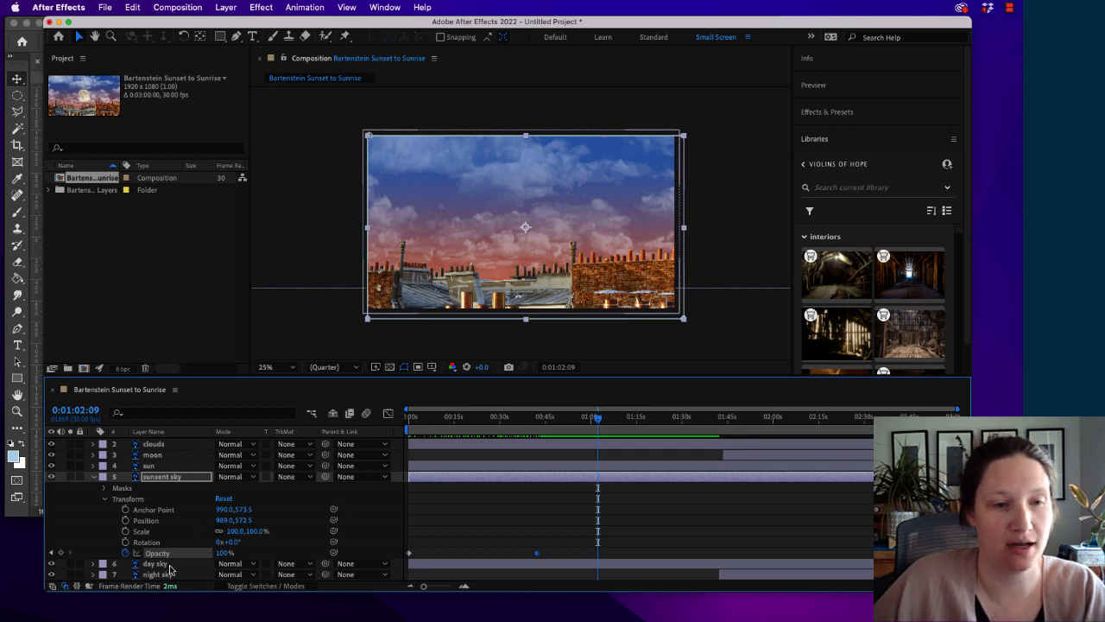
pyautogui.click(640, 569)
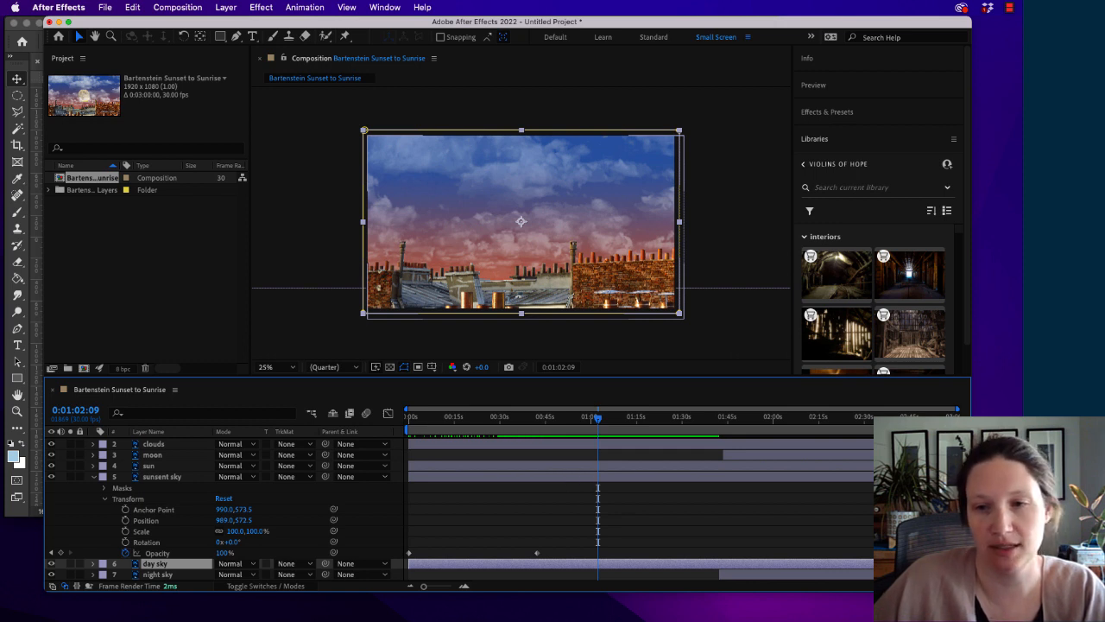
pyautogui.moveTo(954, 563); pyautogui.dragTo(598, 563)
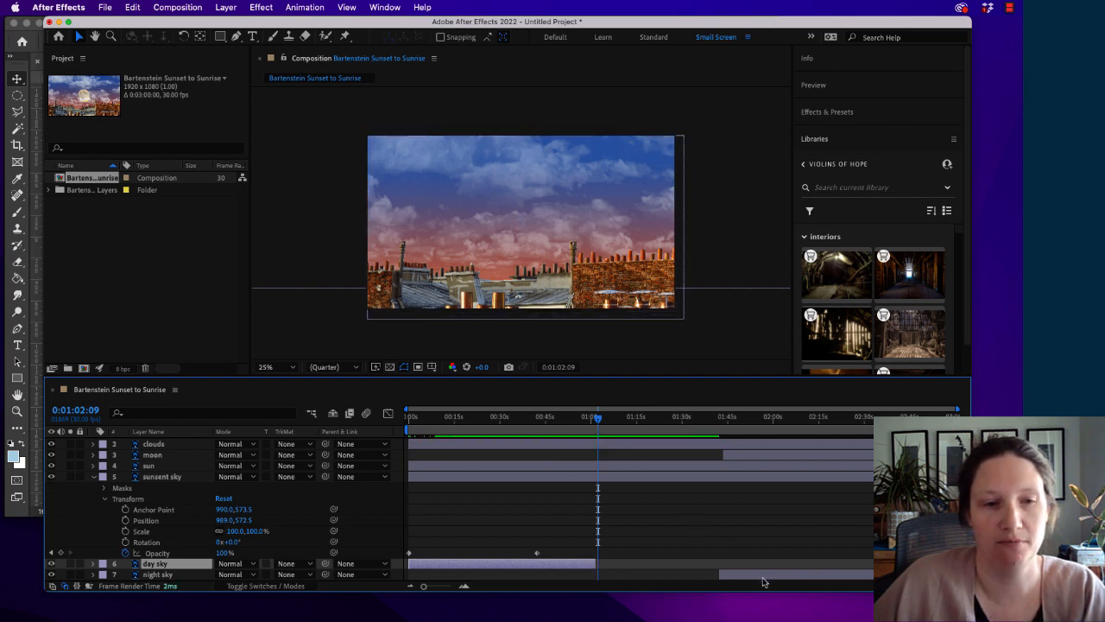
pyautogui.moveTo(758, 576); pyautogui.dragTo(629, 578)
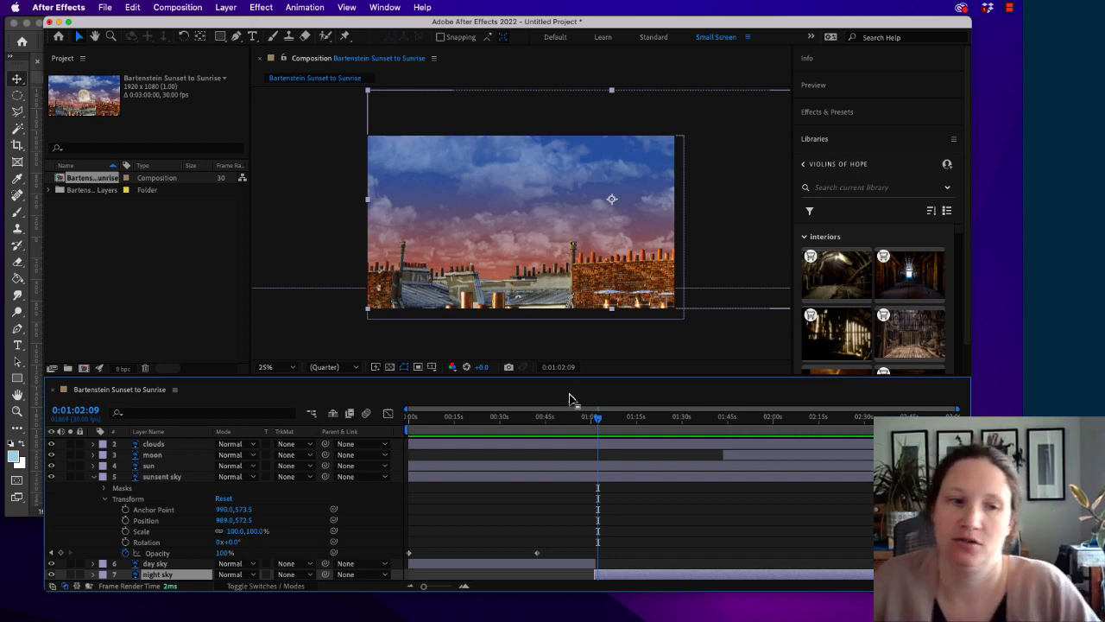
# Keyframe the sunset sky's Opacity at 100% at 0:01:03:11 and 0% at 0:01:47:24
pyautogui.moveTo(600, 422); pyautogui.dragTo(602, 422)
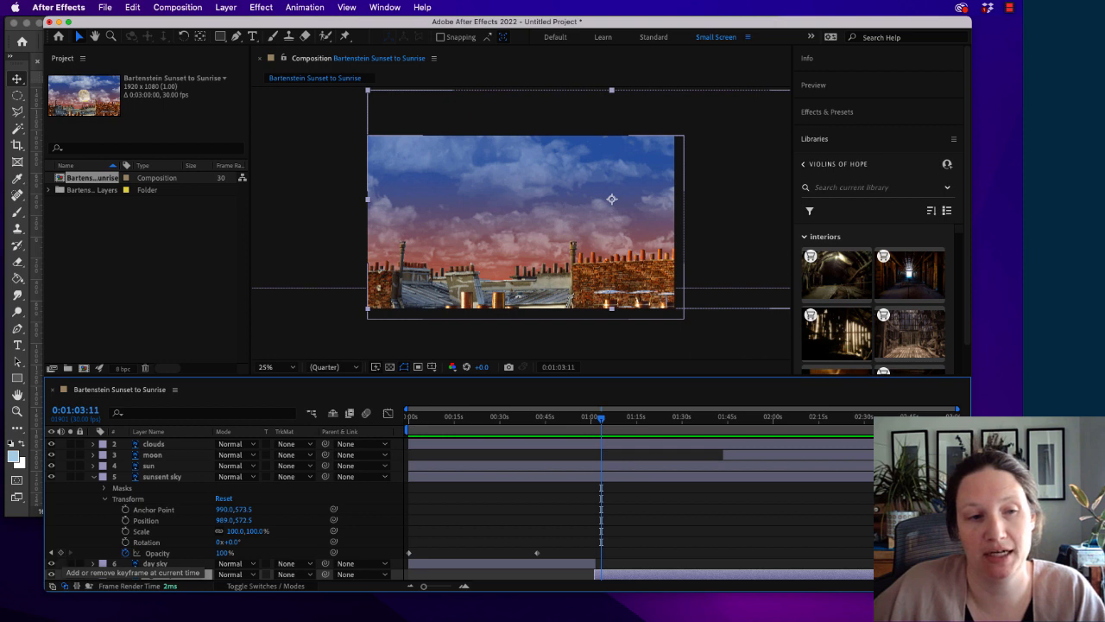
pyautogui.click(61, 553)
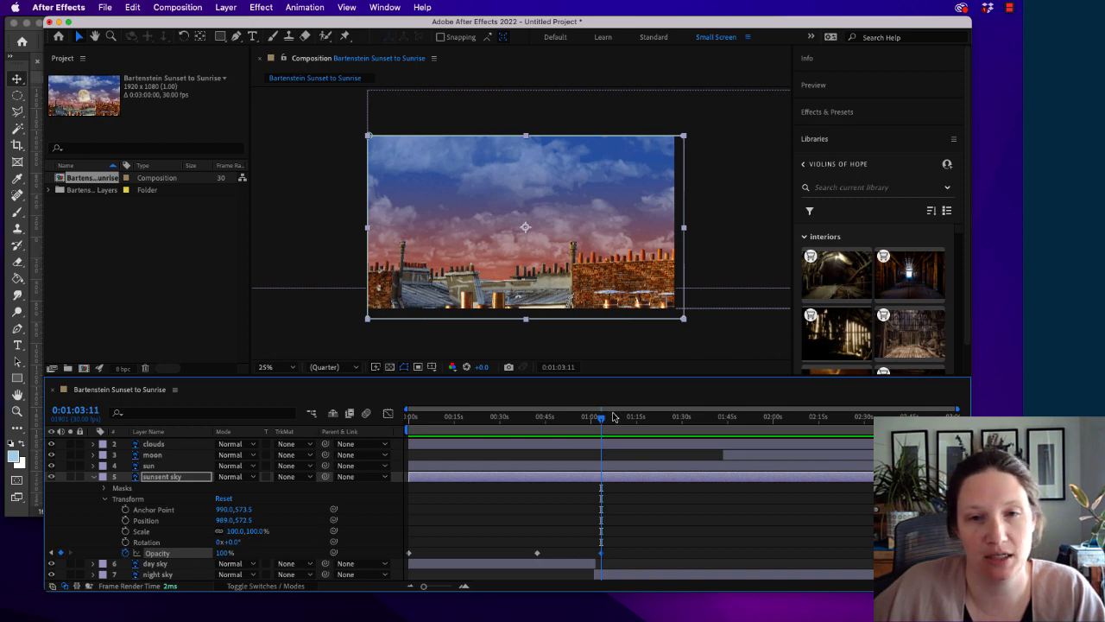
pyautogui.moveTo(603, 420); pyautogui.dragTo(736, 428)
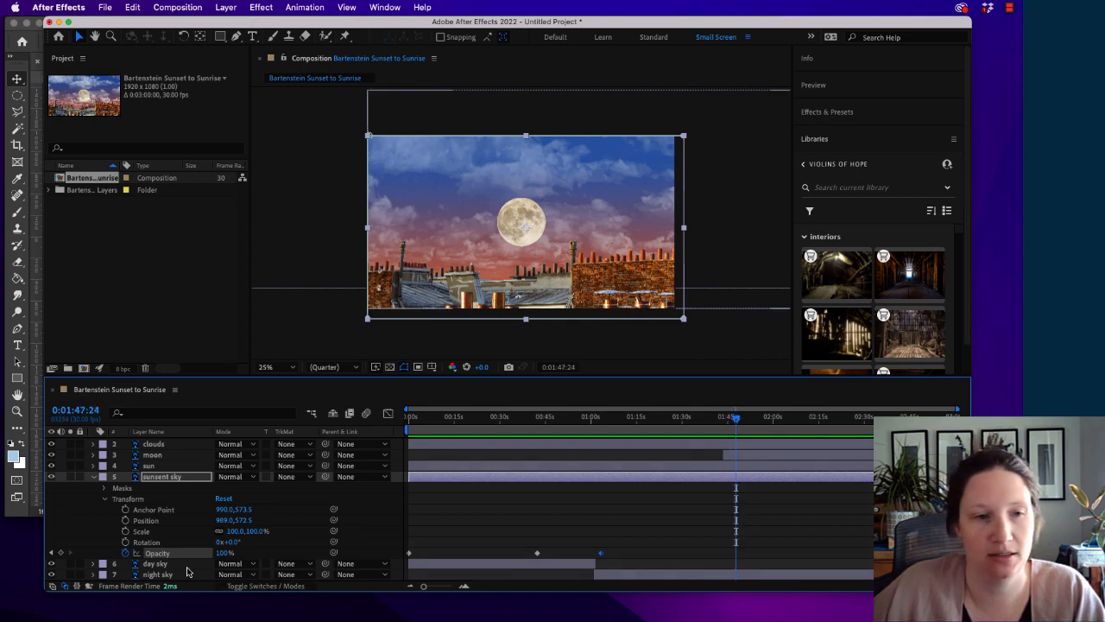
pyautogui.moveTo(225, 555); pyautogui.dragTo(157, 554)
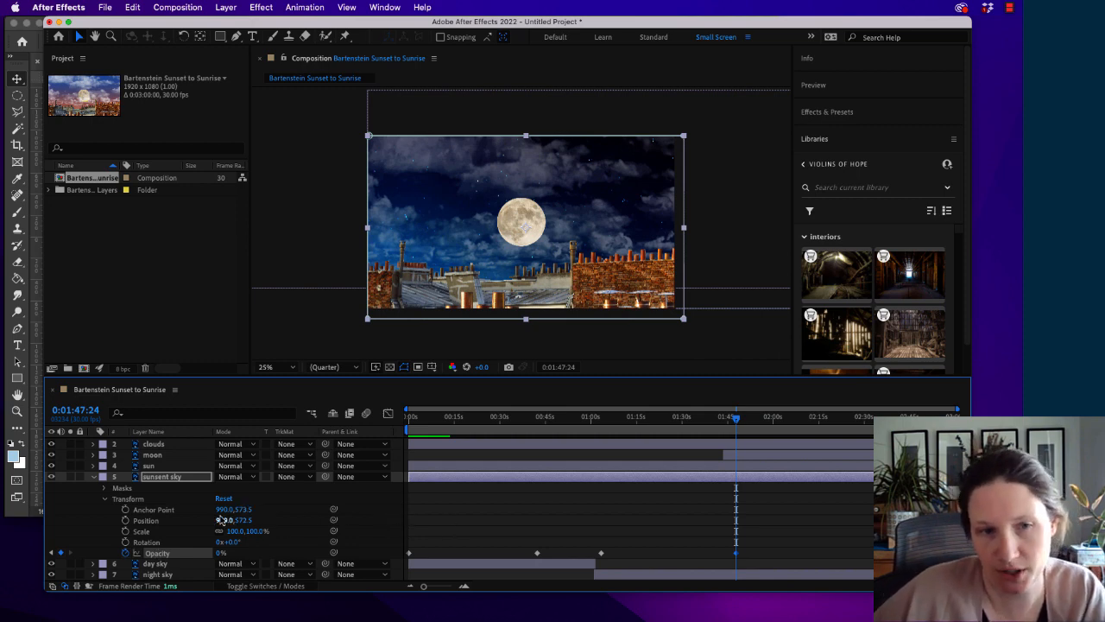
# Keyframe the clouds layer's Opacity at 50% at 0:01:03:11 and 31% at 0:01:47:24
pyautogui.scroll(2, 184, 512)
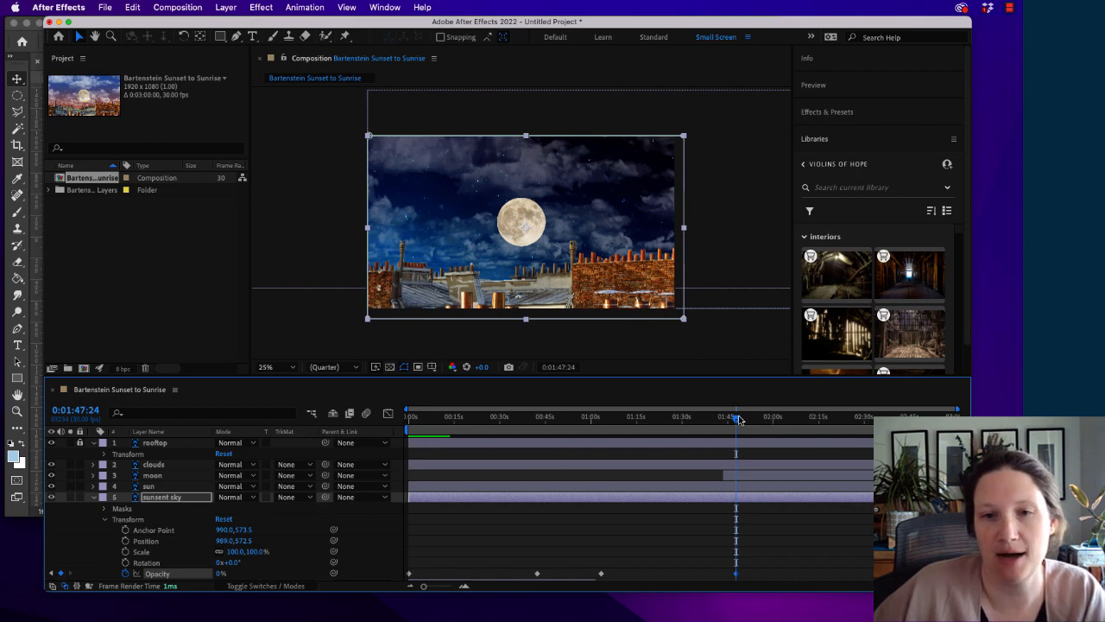
pyautogui.moveTo(738, 419); pyautogui.dragTo(602, 423)
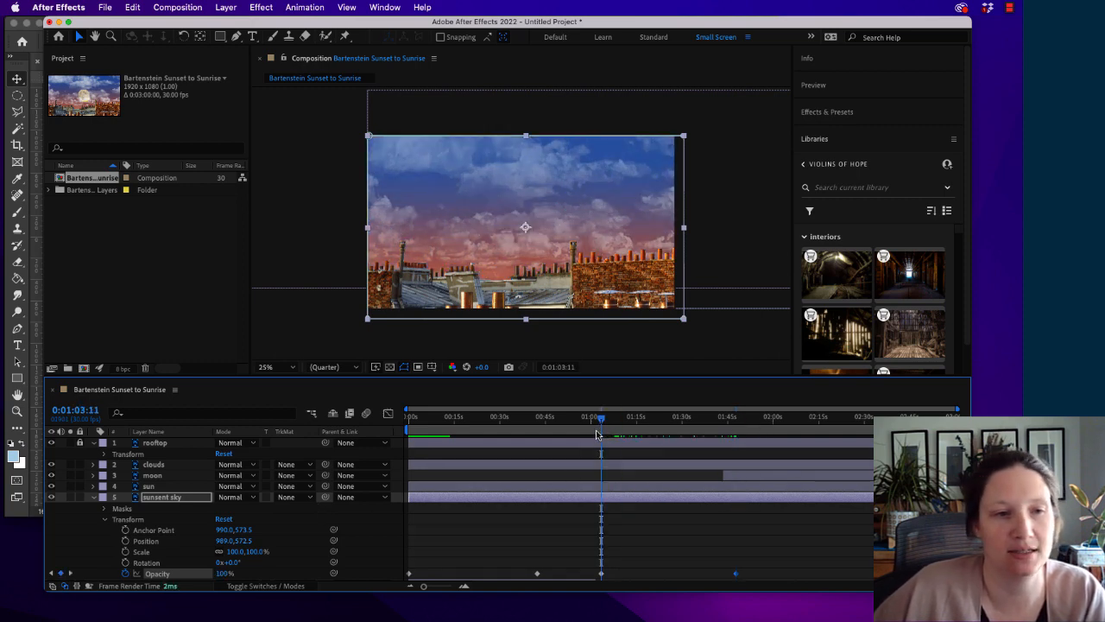
pyautogui.click(94, 466)
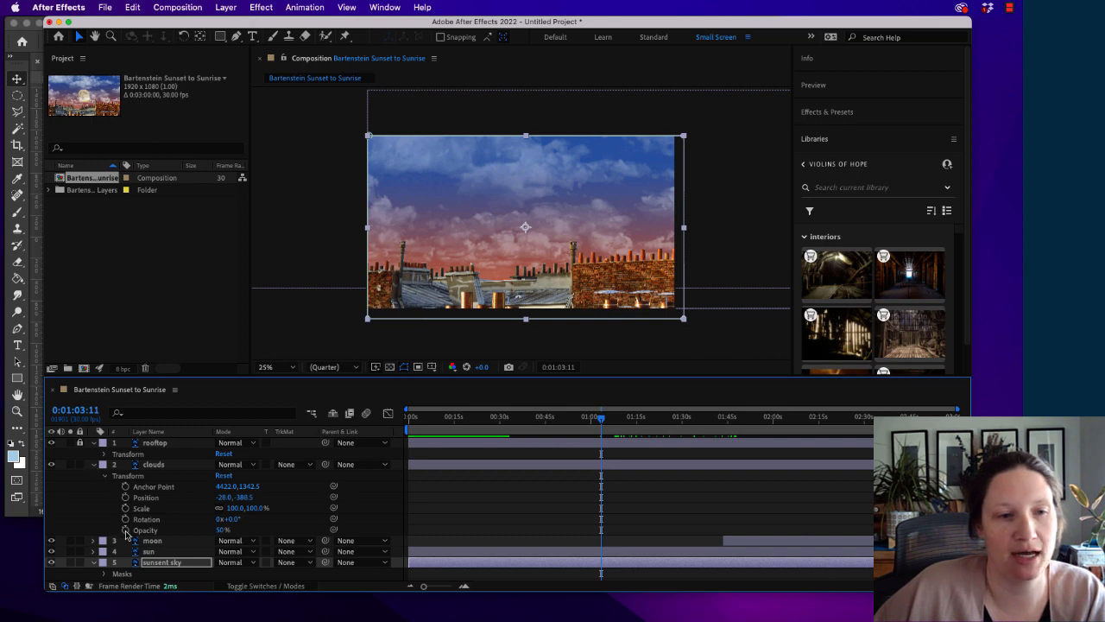
pyautogui.click(125, 529)
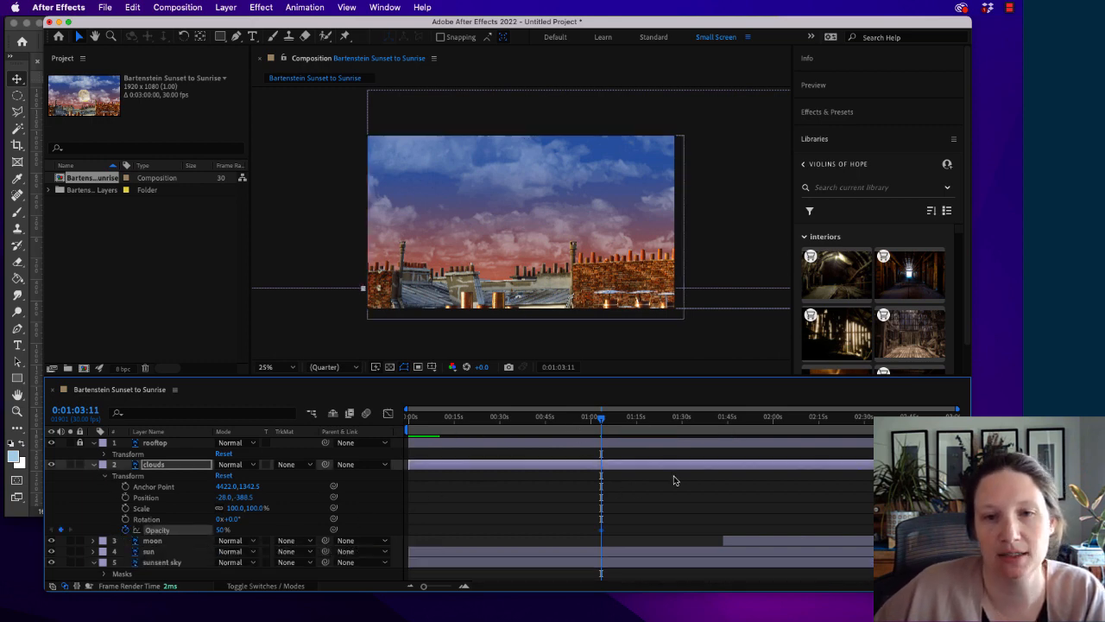
pyautogui.scroll(-3, 675, 475)
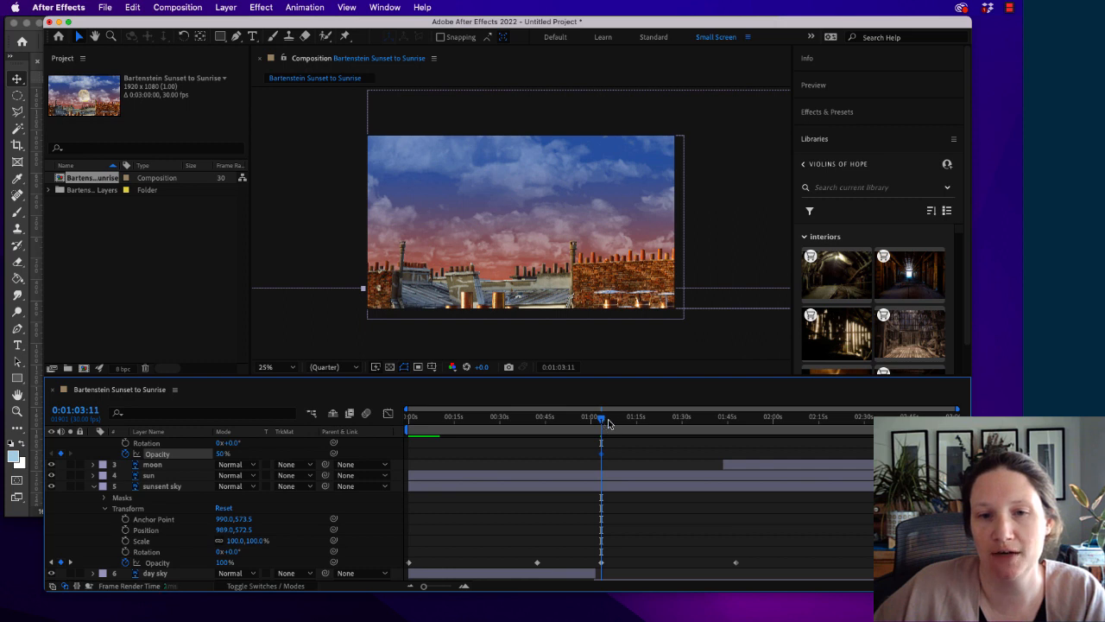
pyautogui.moveTo(608, 423); pyautogui.dragTo(744, 428)
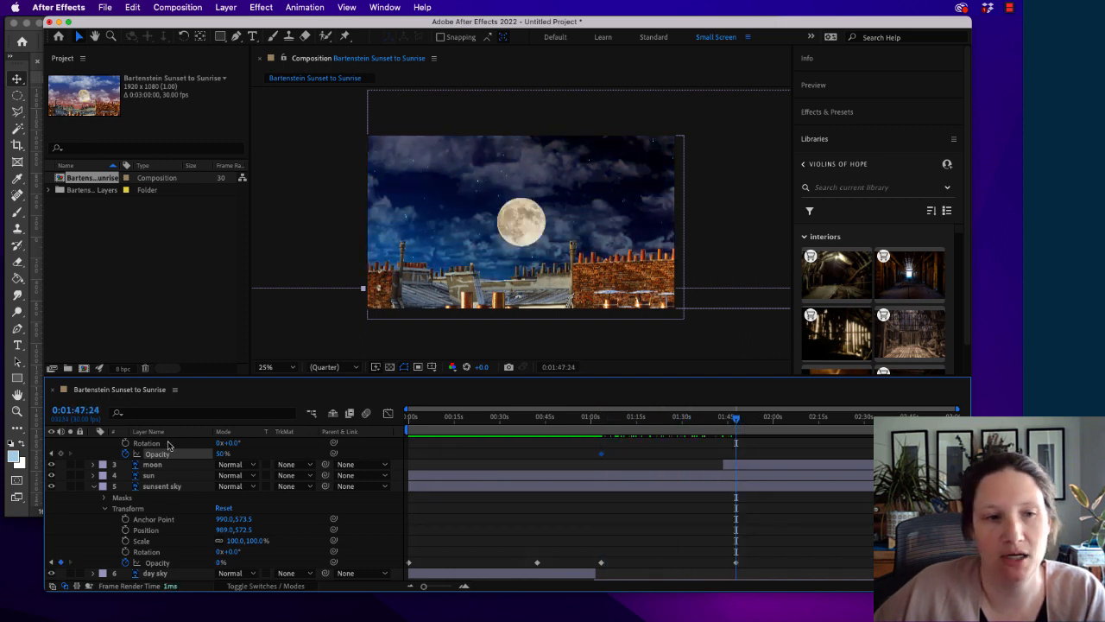
pyautogui.moveTo(218, 458); pyautogui.dragTo(214, 455)
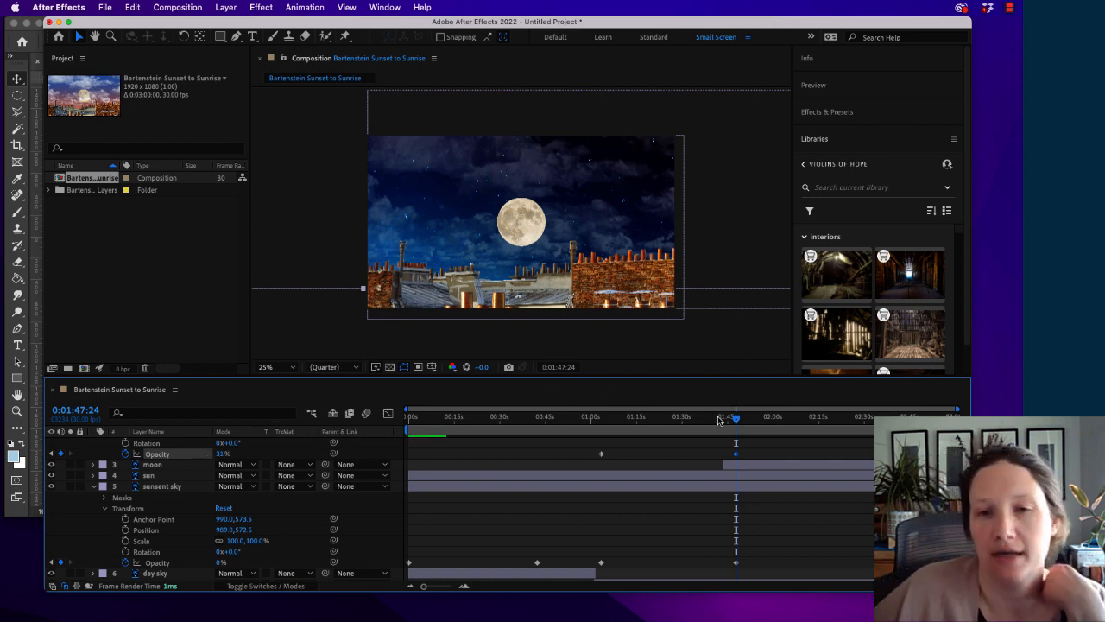
# Scrub from the start of the composition to 0:01:48:00 to review the sky and cloud fades
pyautogui.moveTo(735, 421); pyautogui.dragTo(287, 415)
pyautogui.moveTo(397, 427); pyautogui.dragTo(328, 429)
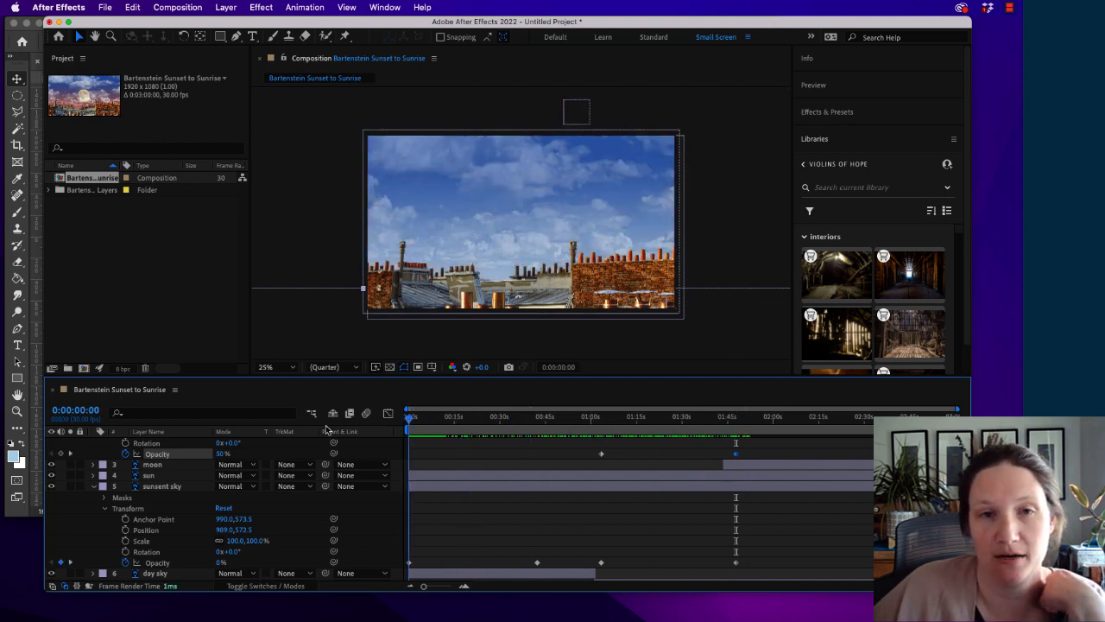
pyautogui.moveTo(408, 423); pyautogui.dragTo(736, 449)
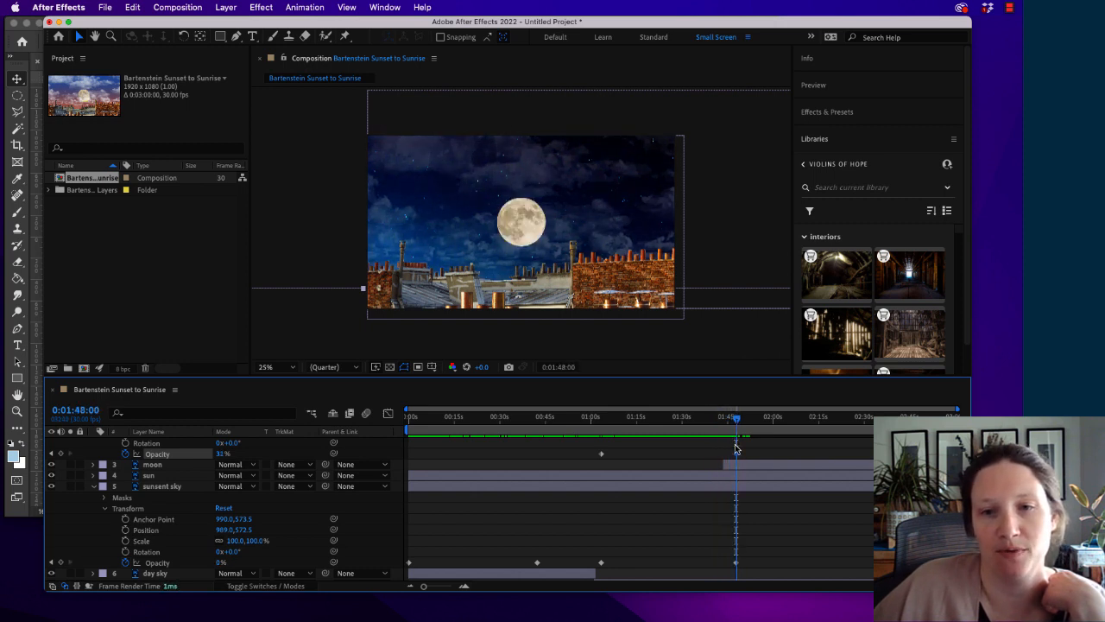
pyautogui.click(739, 466)
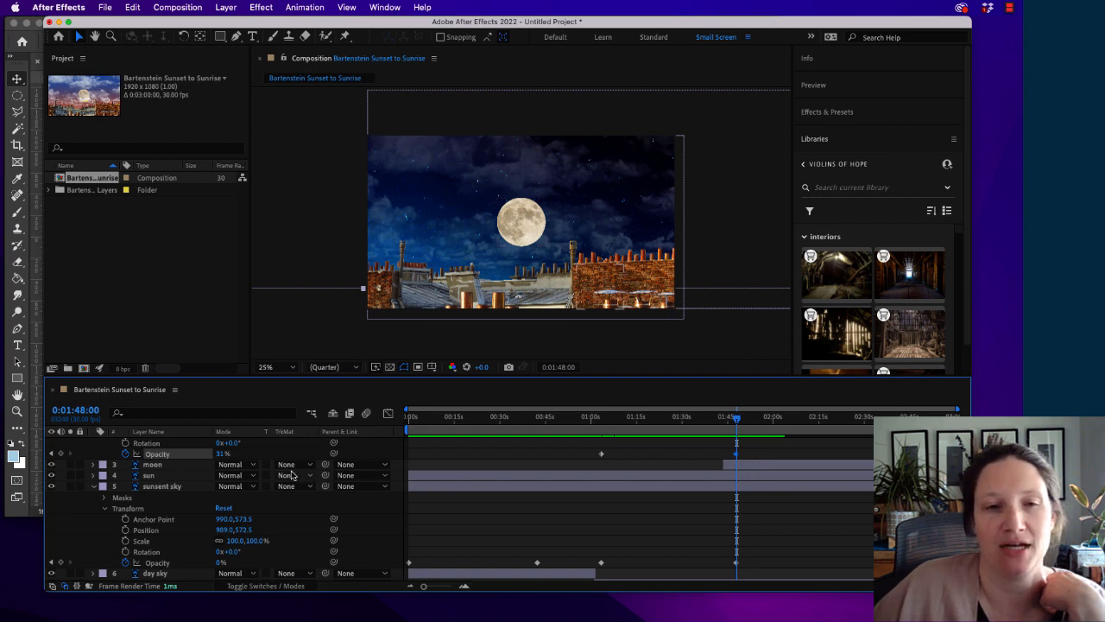
pyautogui.click(524, 222)
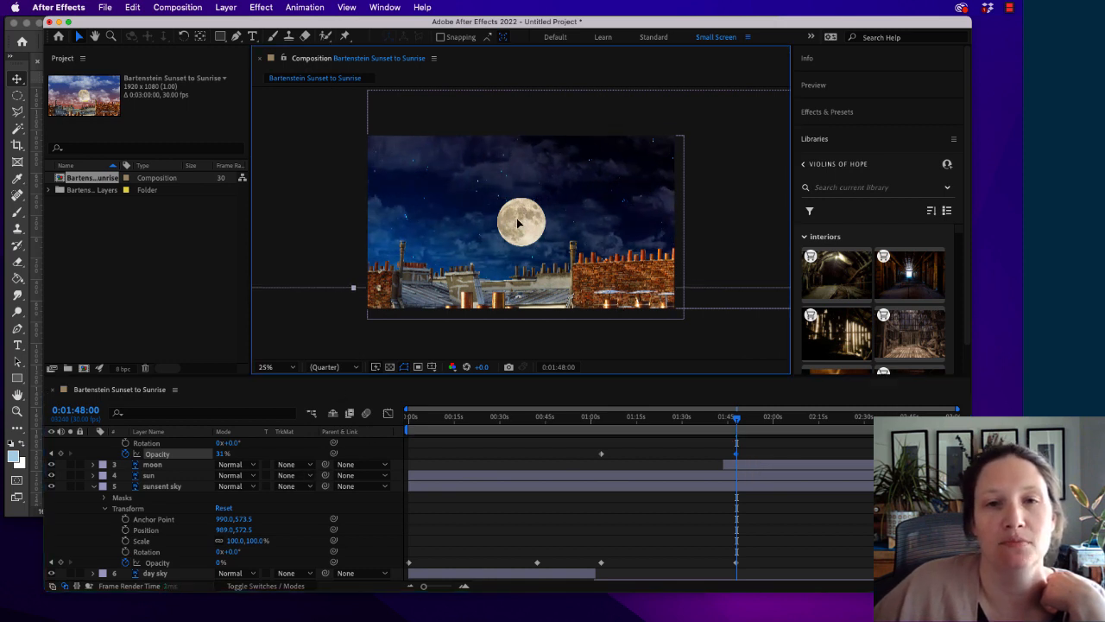
pyautogui.press('super+z')
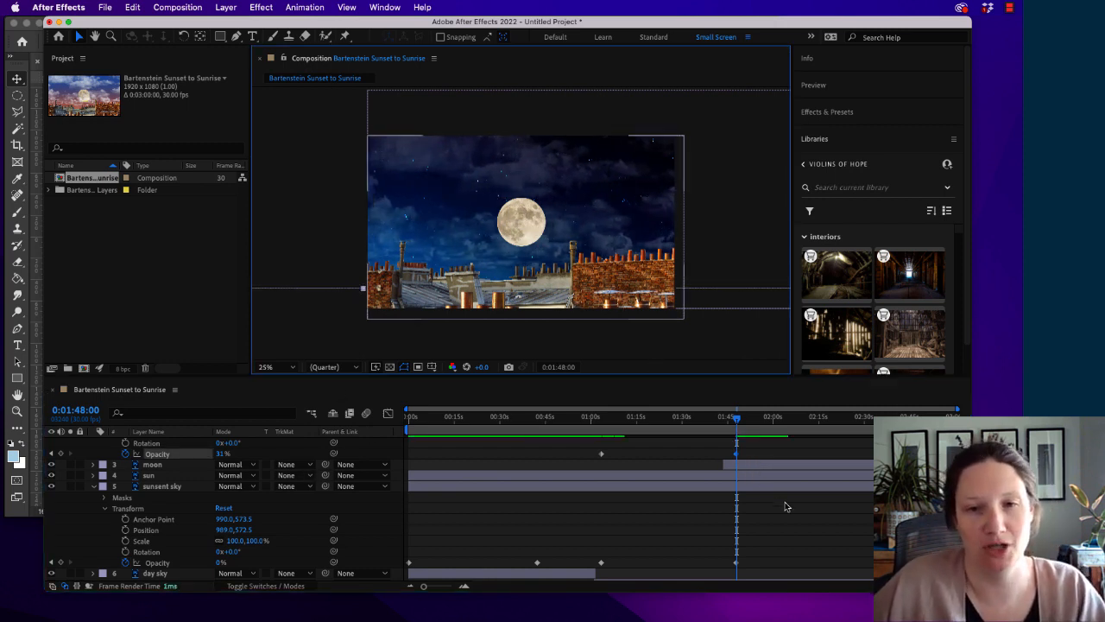
# Collapse the properties of the clouds and sunset sky layers
pyautogui.scroll(3, 185, 514)
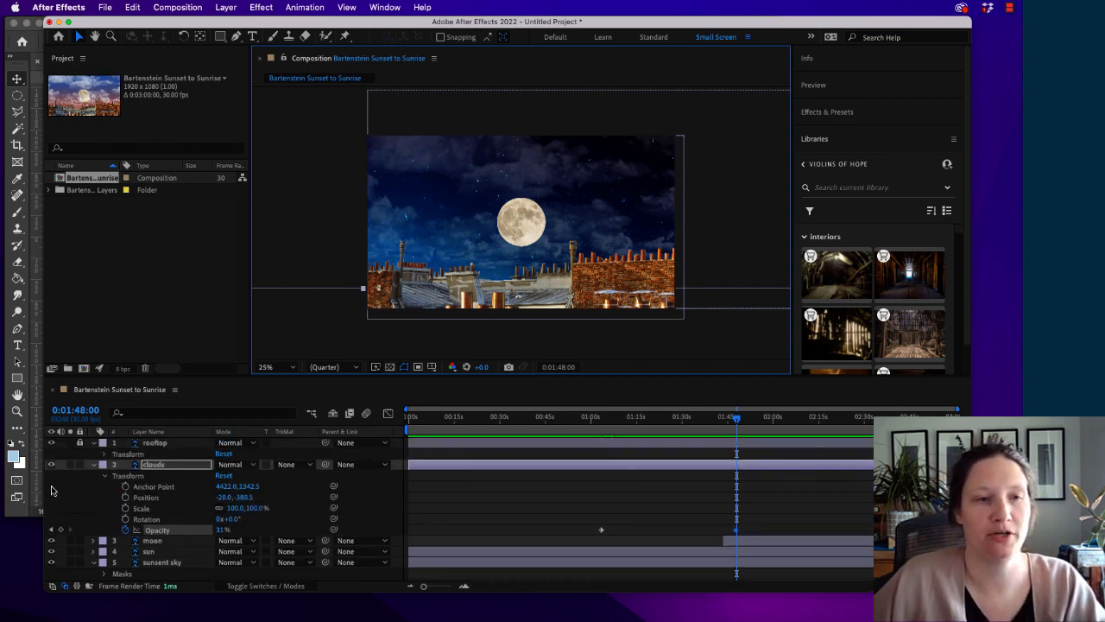
pyautogui.click(93, 466)
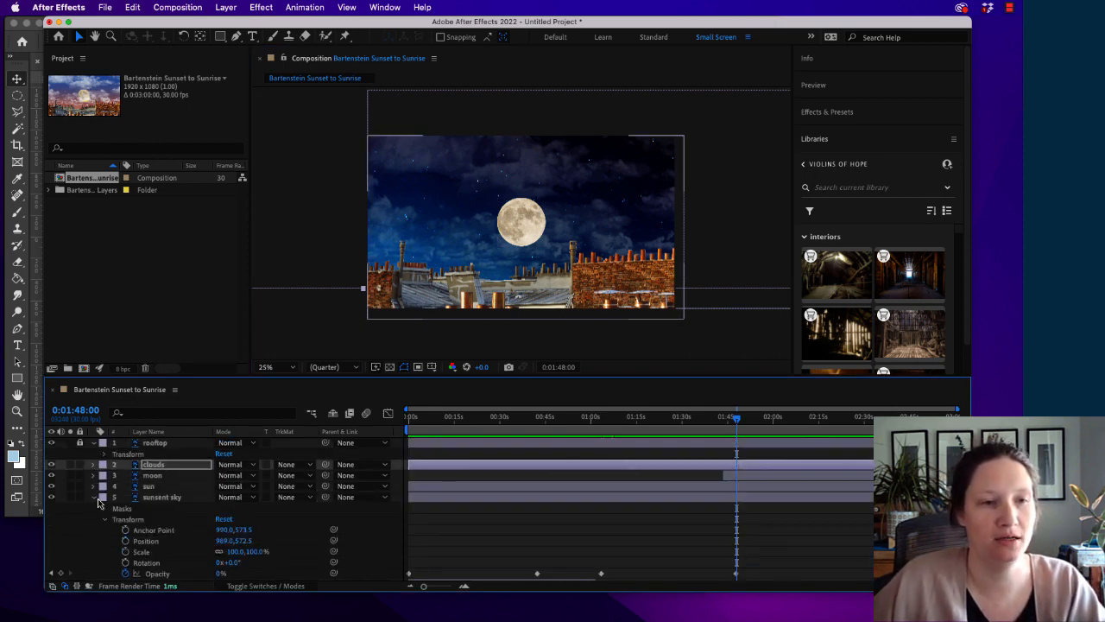
pyautogui.click(94, 499)
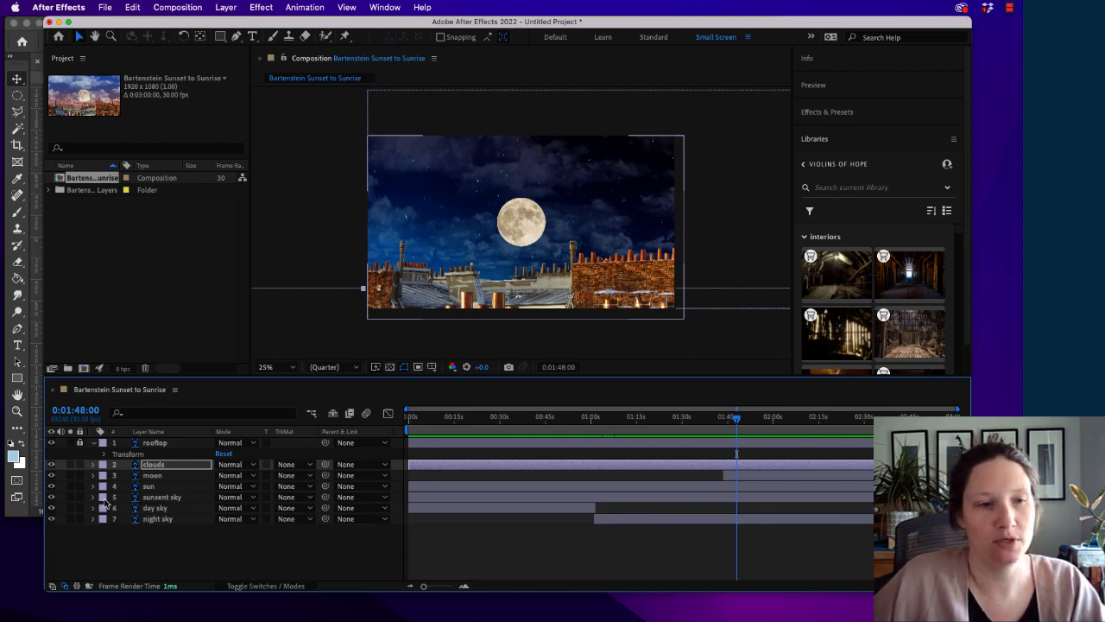
# Keyframe the moon's Position from 131, 1036 behind the rooftops at 0:01:48:00 to 1403, 396 in the sky at 0:02:45:02
pyautogui.click(170, 477)
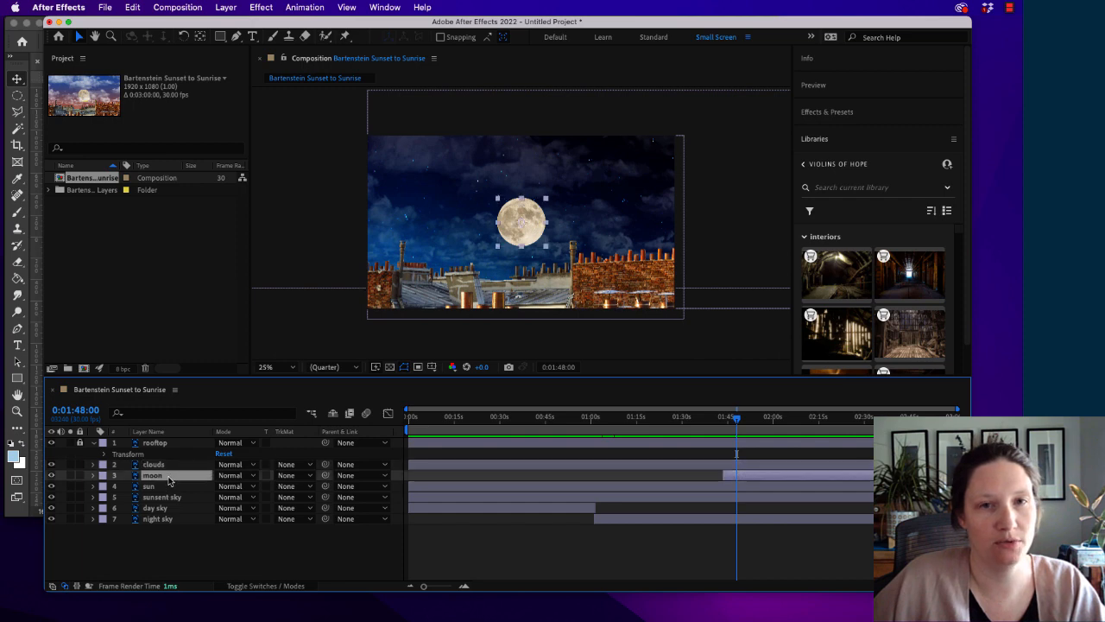
pyautogui.moveTo(523, 233); pyautogui.dragTo(397, 314)
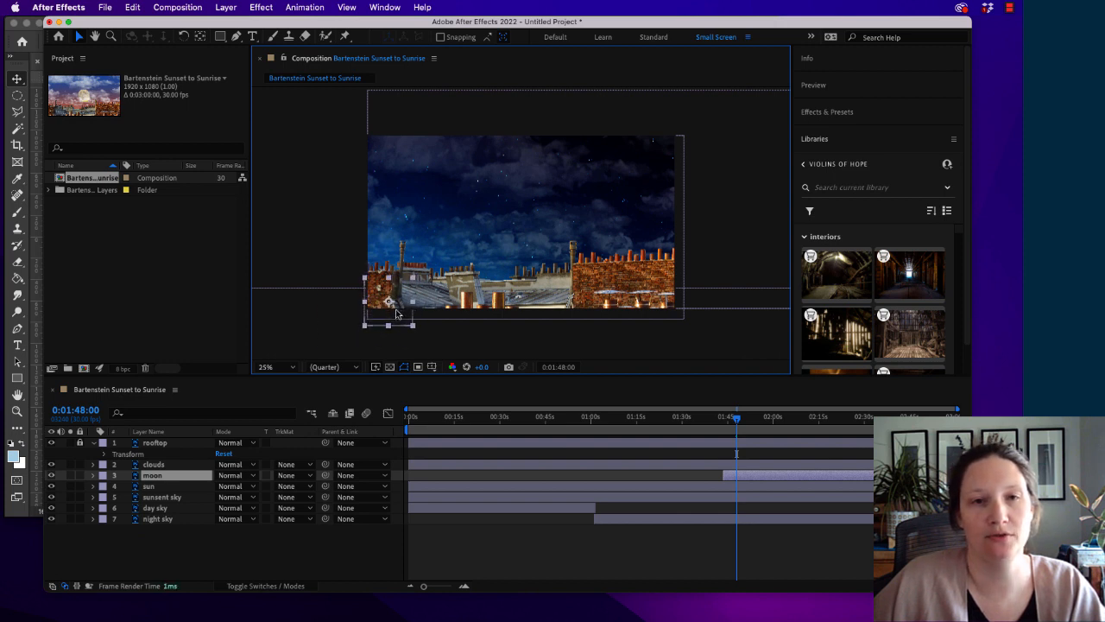
pyautogui.click(92, 475)
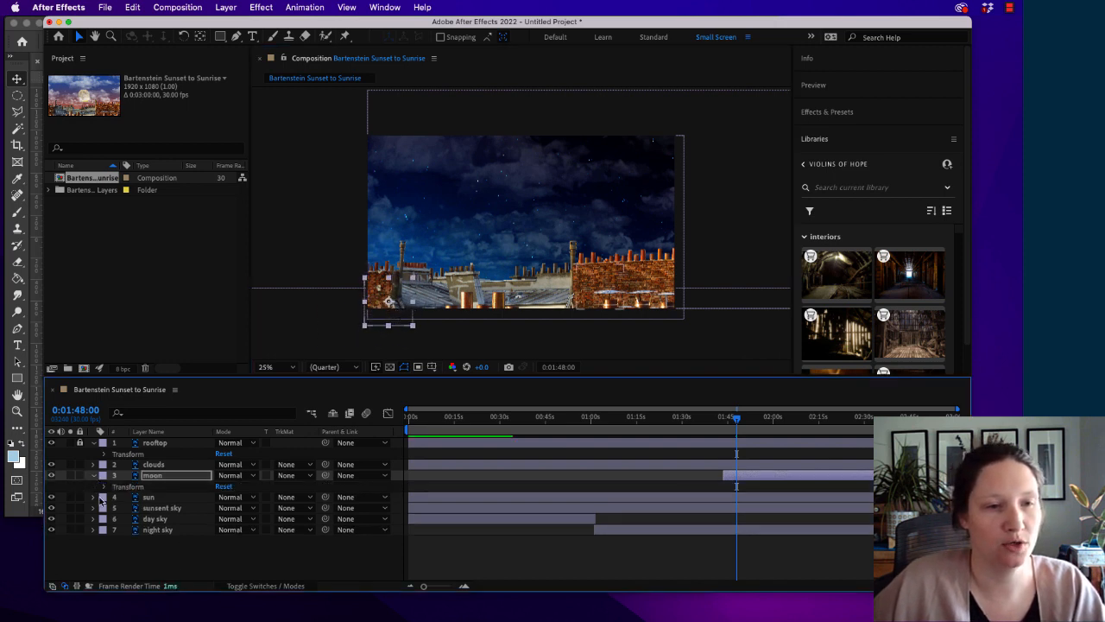
pyautogui.click(105, 487)
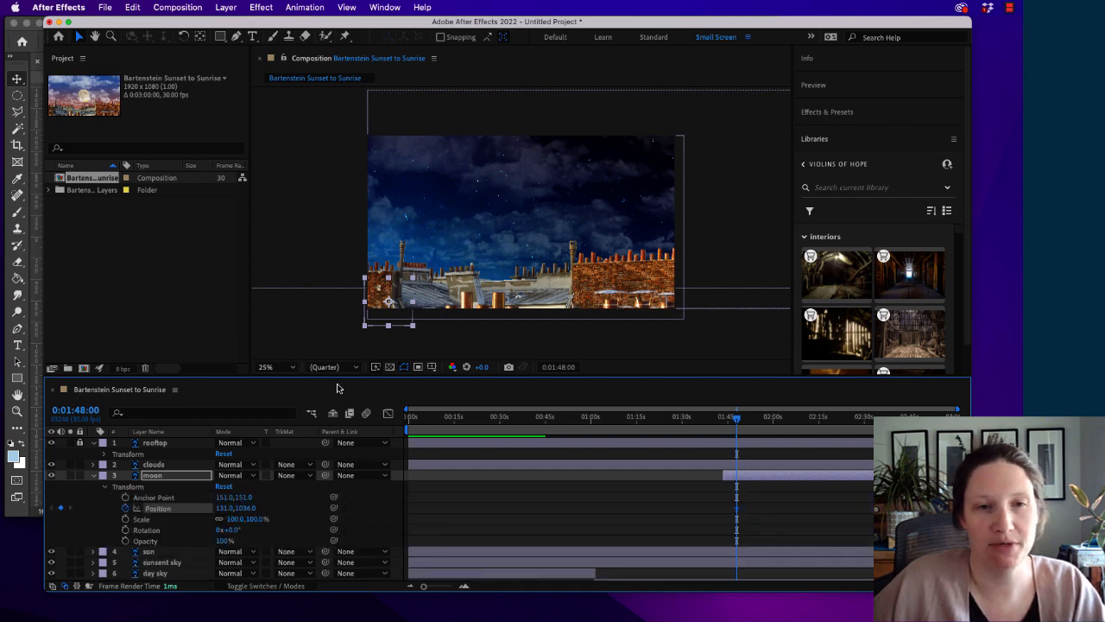
pyautogui.moveTo(739, 422); pyautogui.dragTo(884, 423)
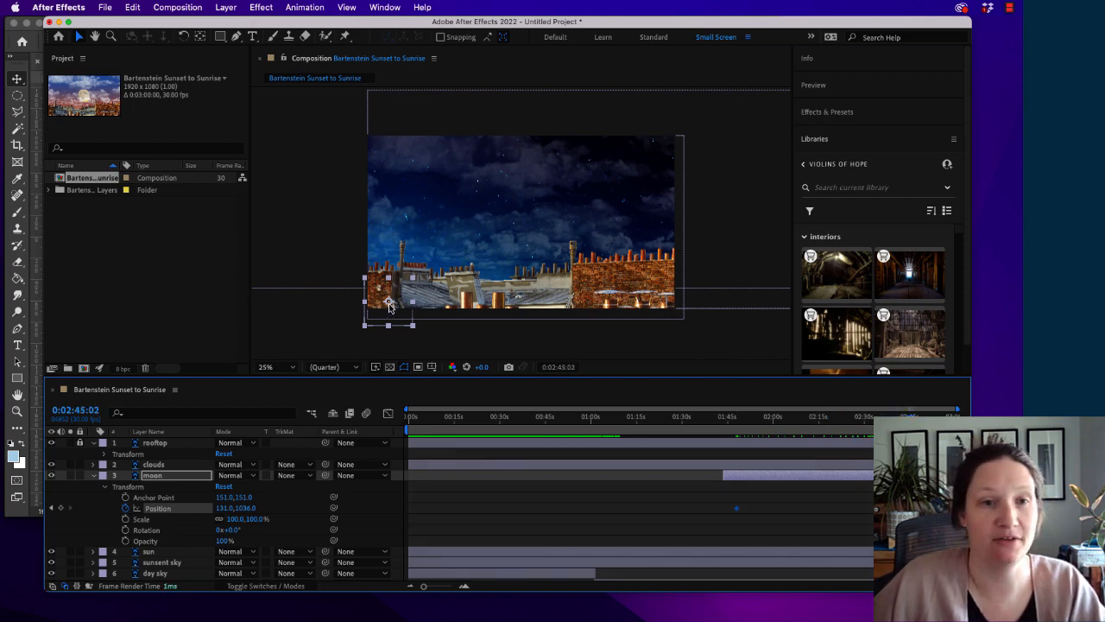
pyautogui.moveTo(389, 302); pyautogui.dragTo(591, 202)
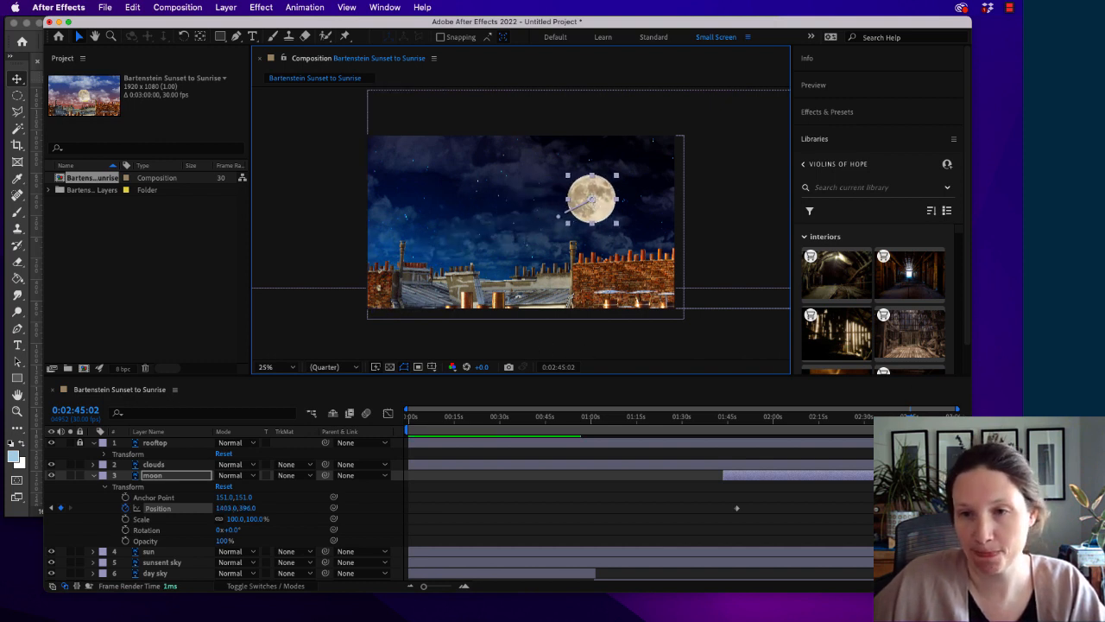
# Add a Position keyframe for the moon at 0:02:17:27, raising it higher above the rooftops to bend its path into an arc
pyautogui.moveTo(911, 416); pyautogui.dragTo(827, 441)
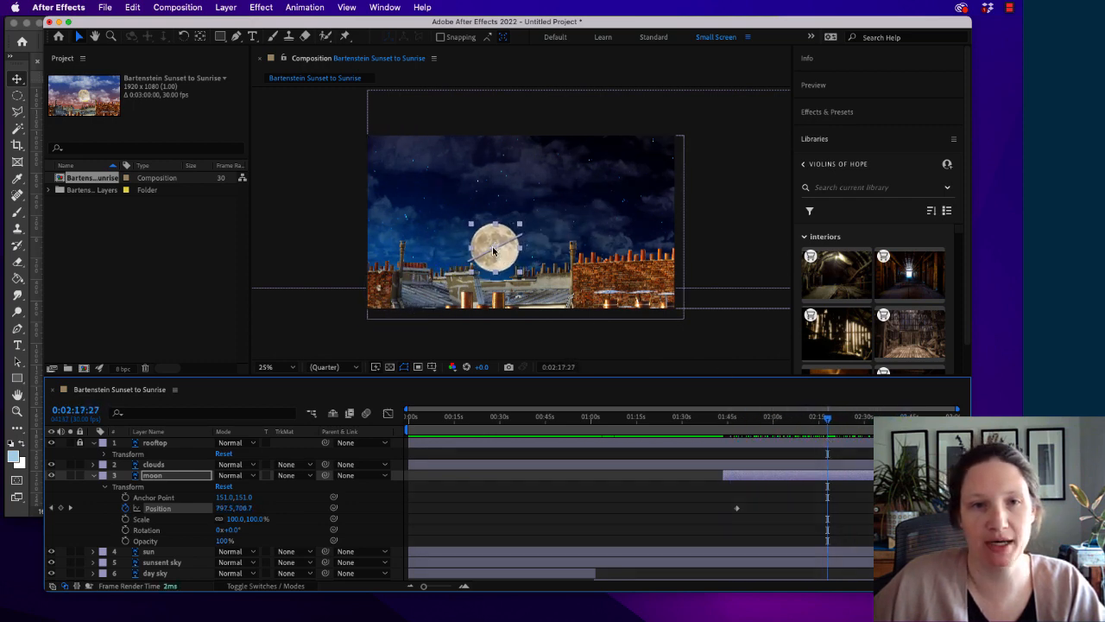
pyautogui.moveTo(493, 250); pyautogui.dragTo(485, 219)
pyautogui.moveTo(827, 429); pyautogui.dragTo(909, 412)
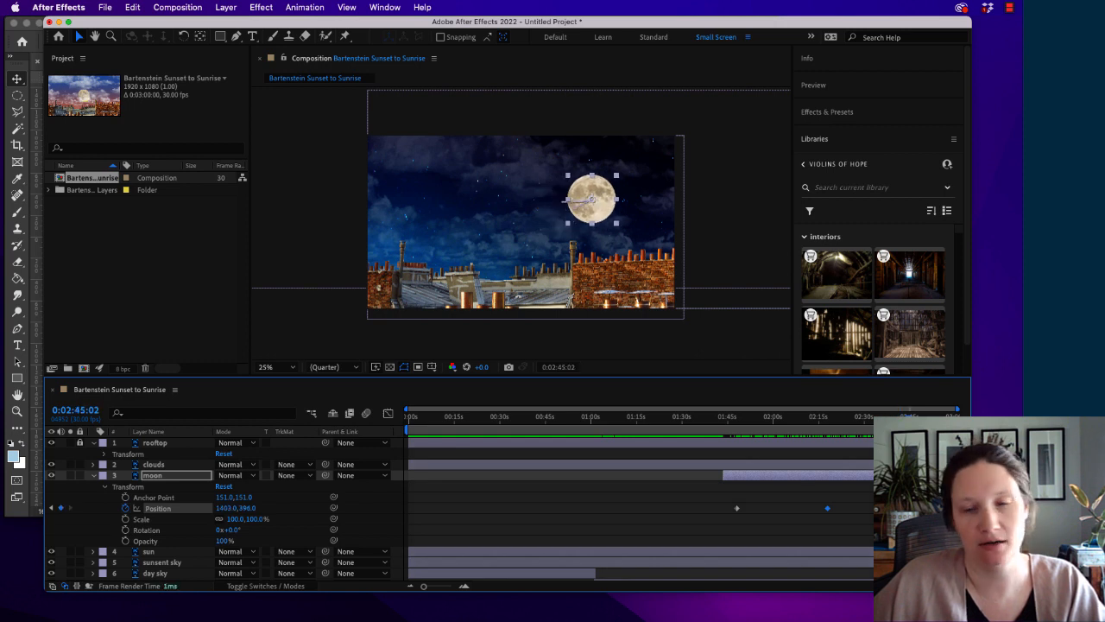
pyautogui.click(572, 206)
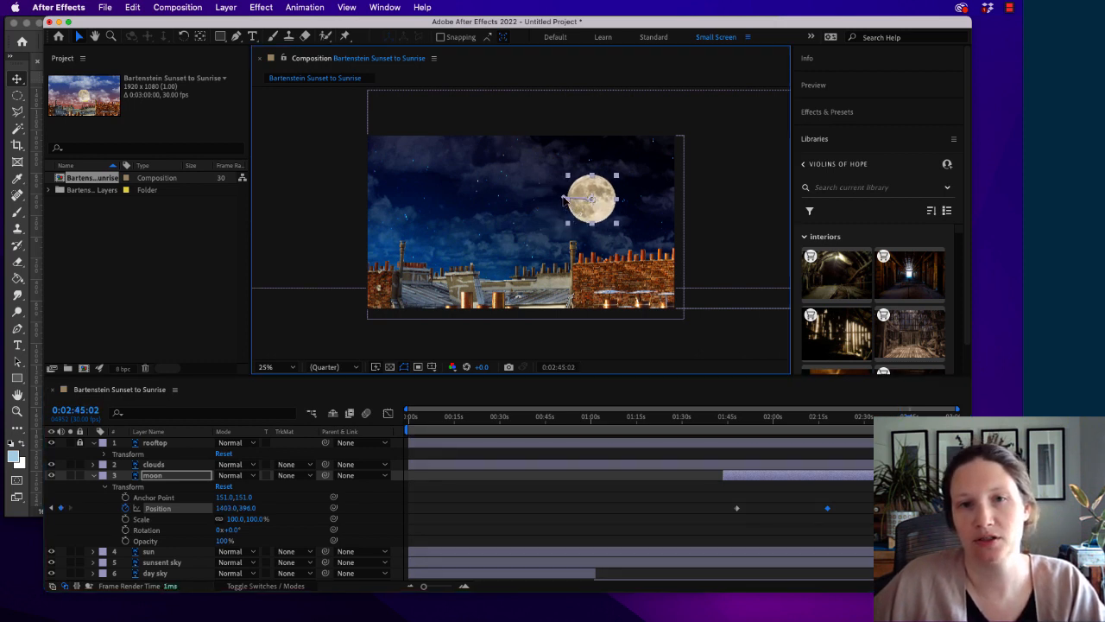
pyautogui.moveTo(900, 412); pyautogui.dragTo(920, 487)
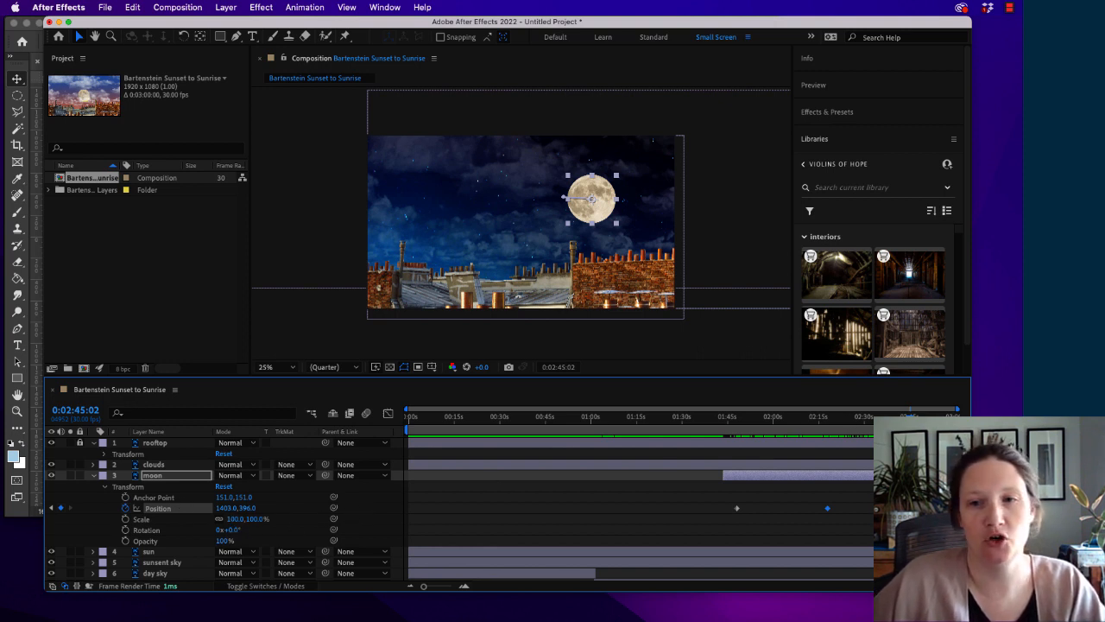
# Keyframe the moon's Scale at 121% at 0:01:45:21 and 63% at 0:02:45:02, and preview the animation from the start
pyautogui.moveTo(889, 460); pyautogui.dragTo(729, 460)
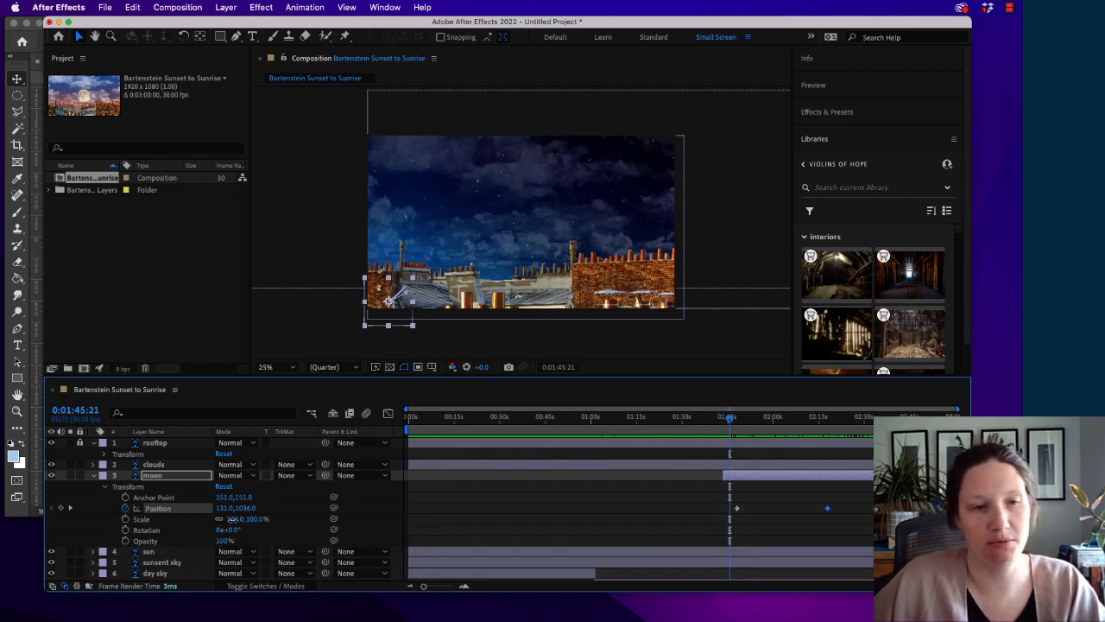
pyautogui.moveTo(231, 518); pyautogui.dragTo(249, 518)
pyautogui.click(126, 518)
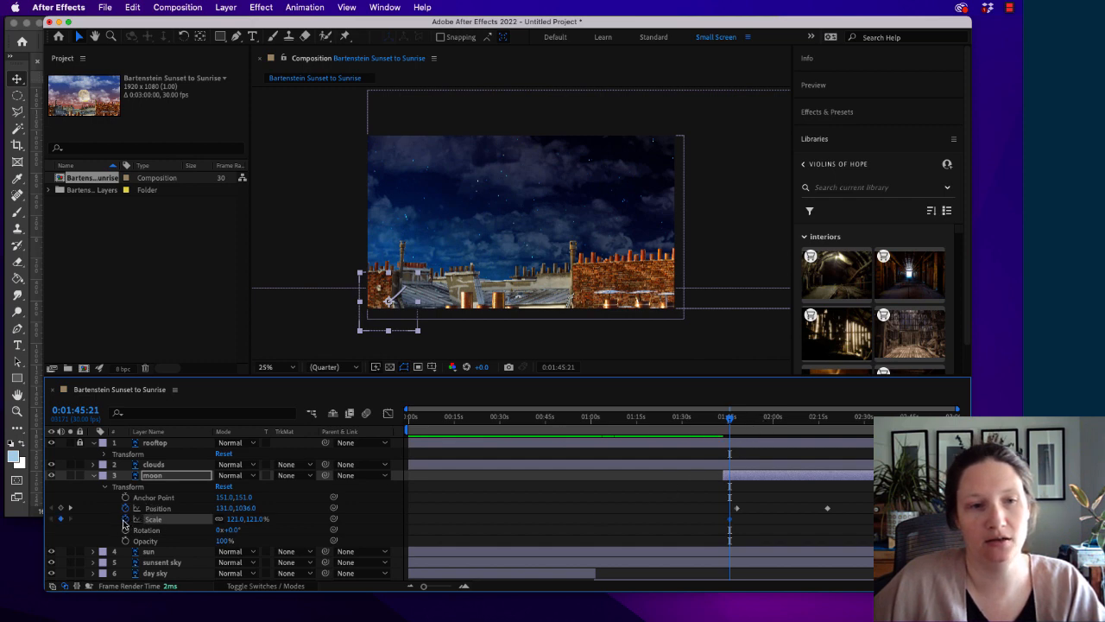
pyautogui.moveTo(738, 420); pyautogui.dragTo(909, 419)
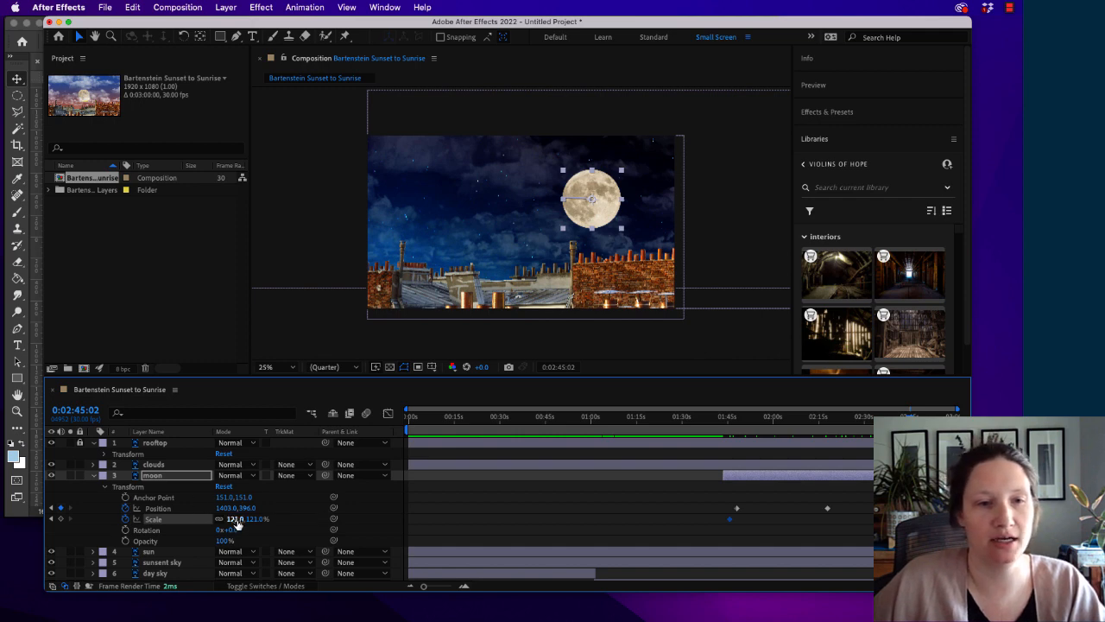
pyautogui.moveTo(238, 523); pyautogui.dragTo(200, 523)
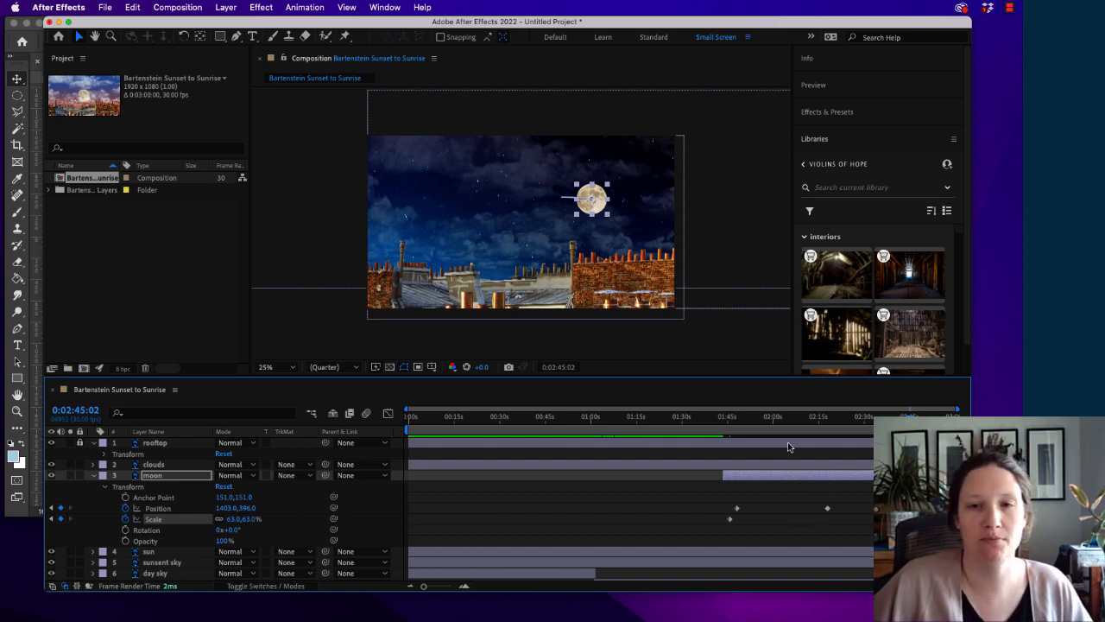
pyautogui.moveTo(906, 416); pyautogui.dragTo(243, 410)
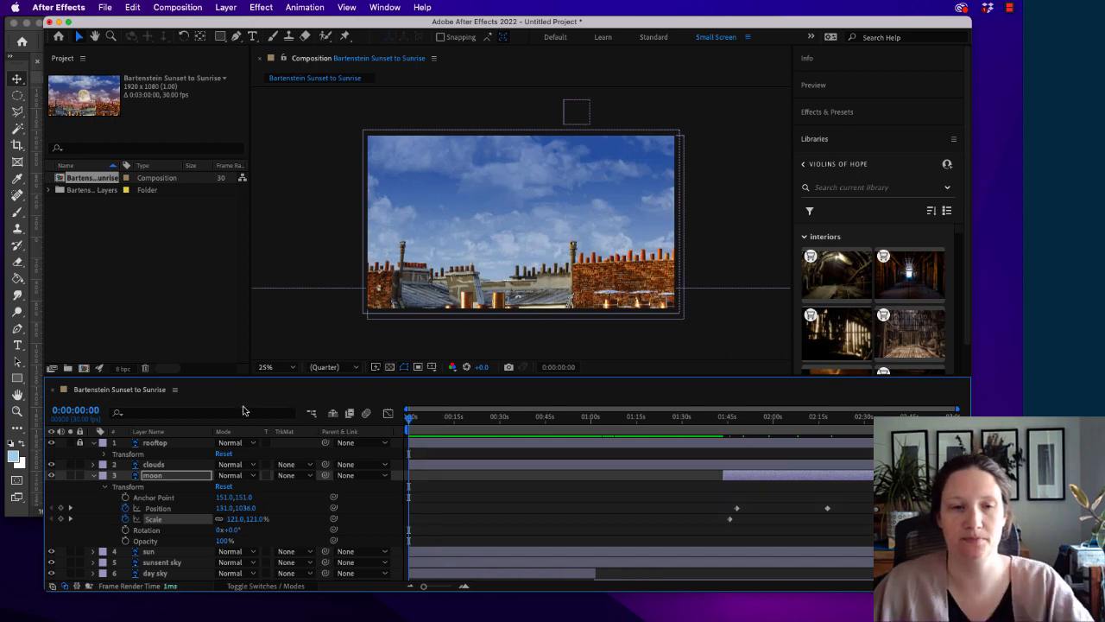
pyautogui.press('space')
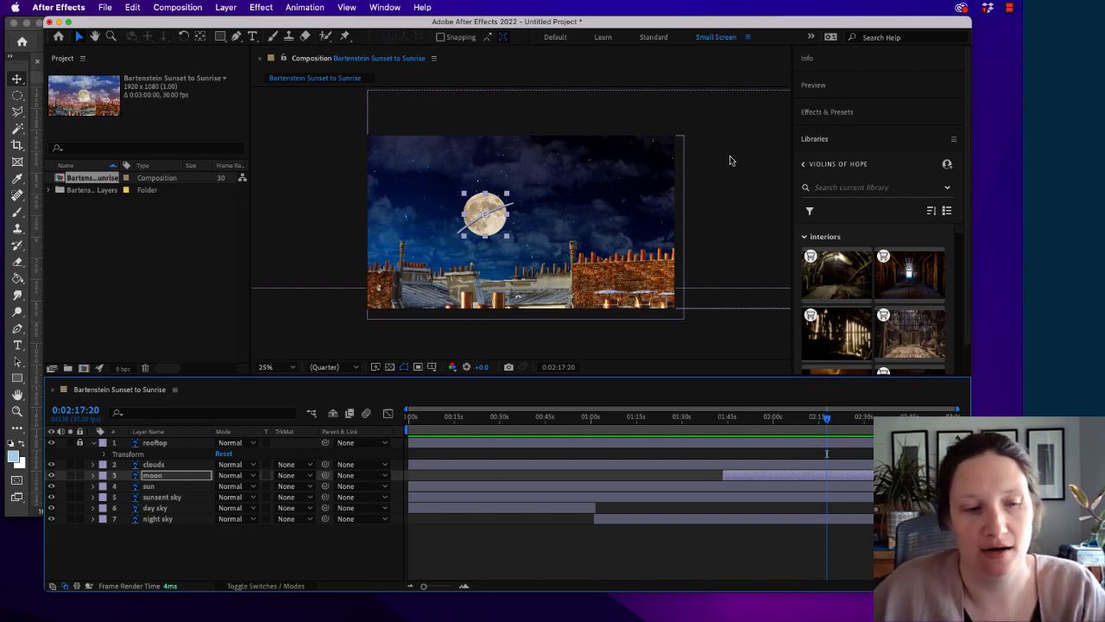
# Start saving the project and choose Desktop > Digital Design 2022 > Sunset to Sunrise > 02 Project Files as its destination
pyautogui.click(104, 7)
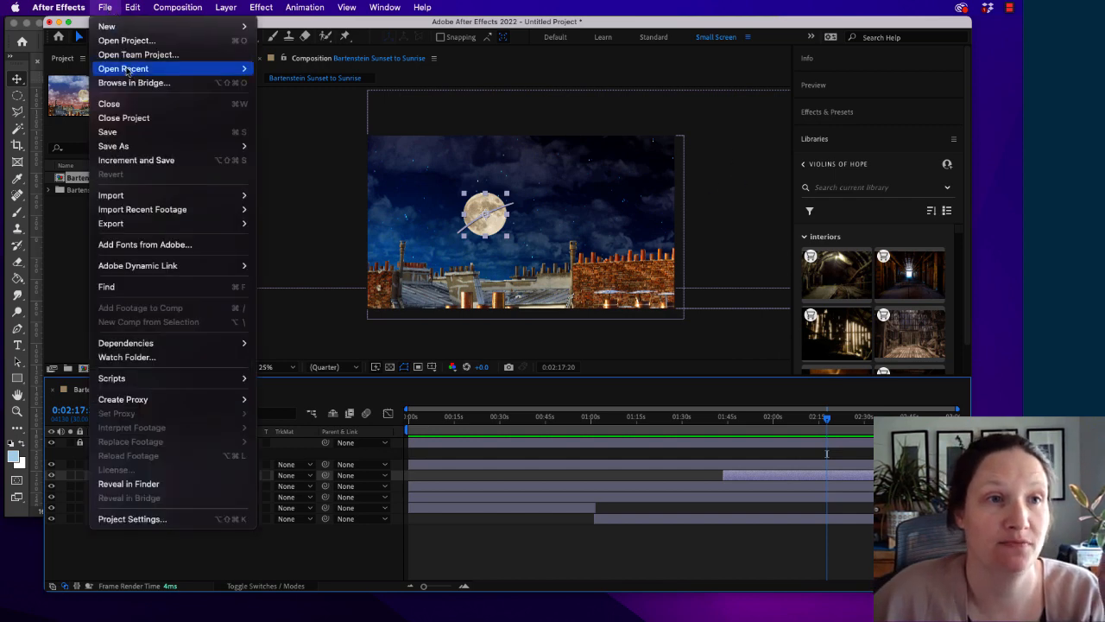
pyautogui.click(112, 132)
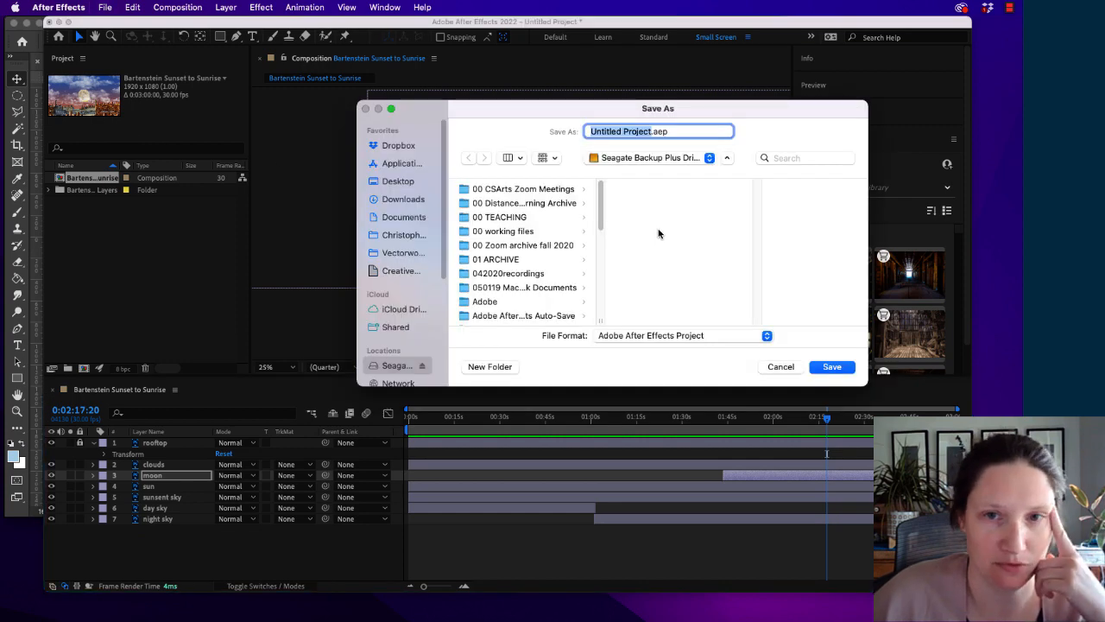
pyautogui.click(397, 182)
pyautogui.click(512, 188)
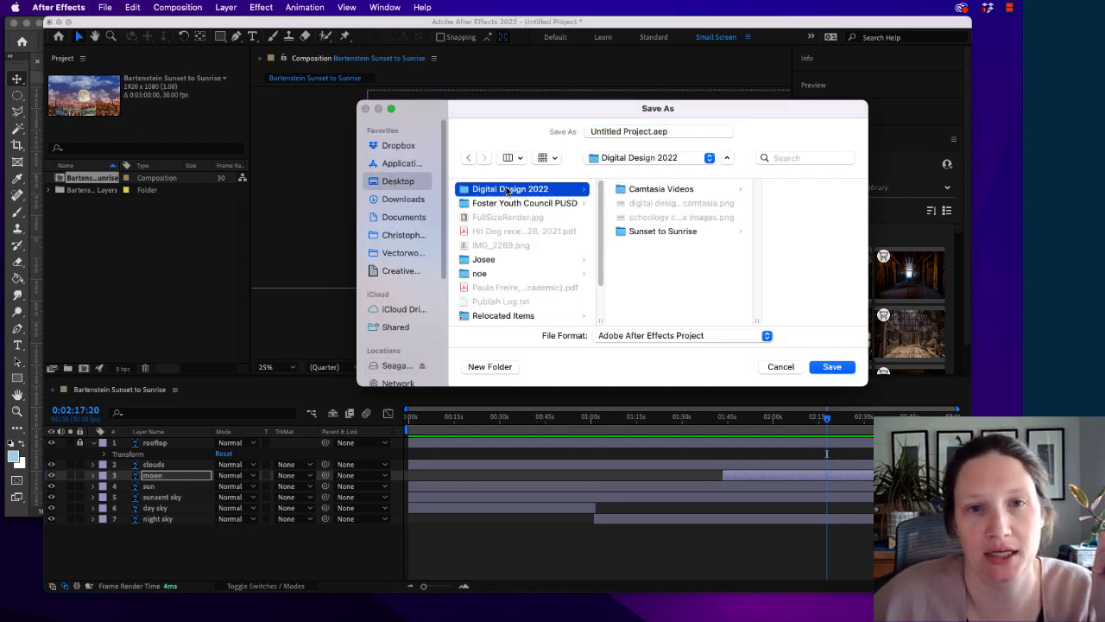
pyautogui.click(655, 233)
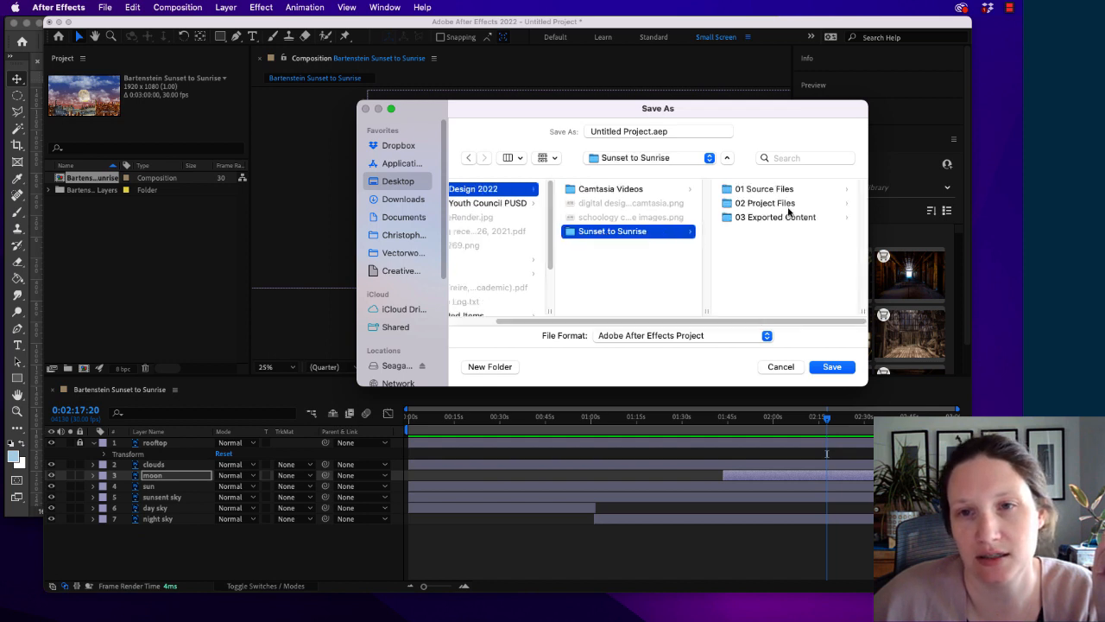
pyautogui.click(777, 208)
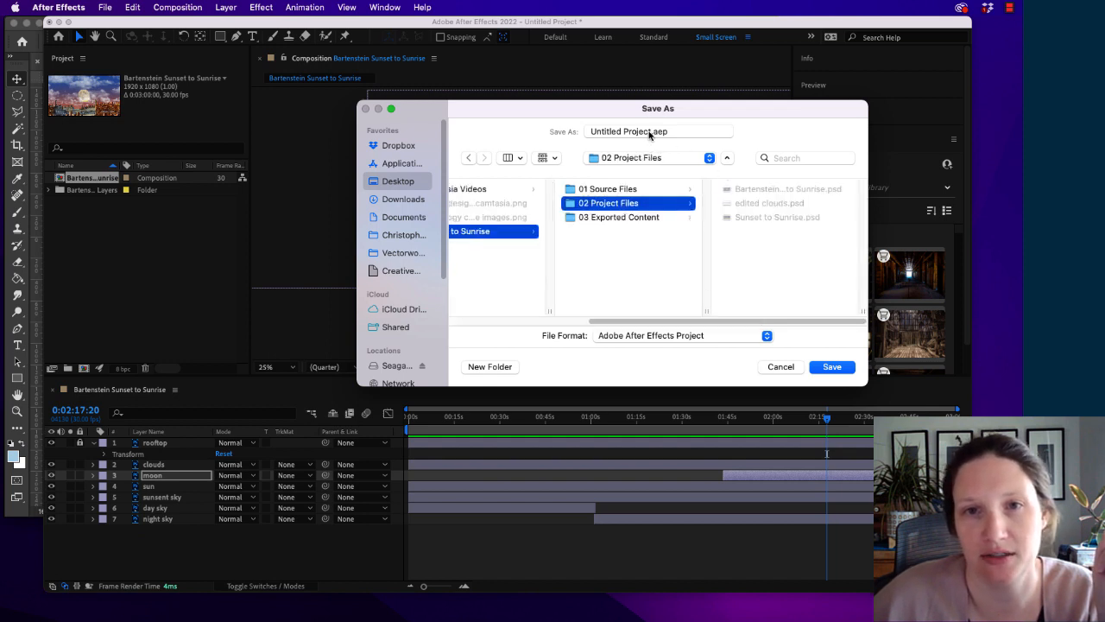
# Name the project file "sunset to sunrise animation" and save it
pyautogui.click(647, 132)
pyautogui.write('sunset')
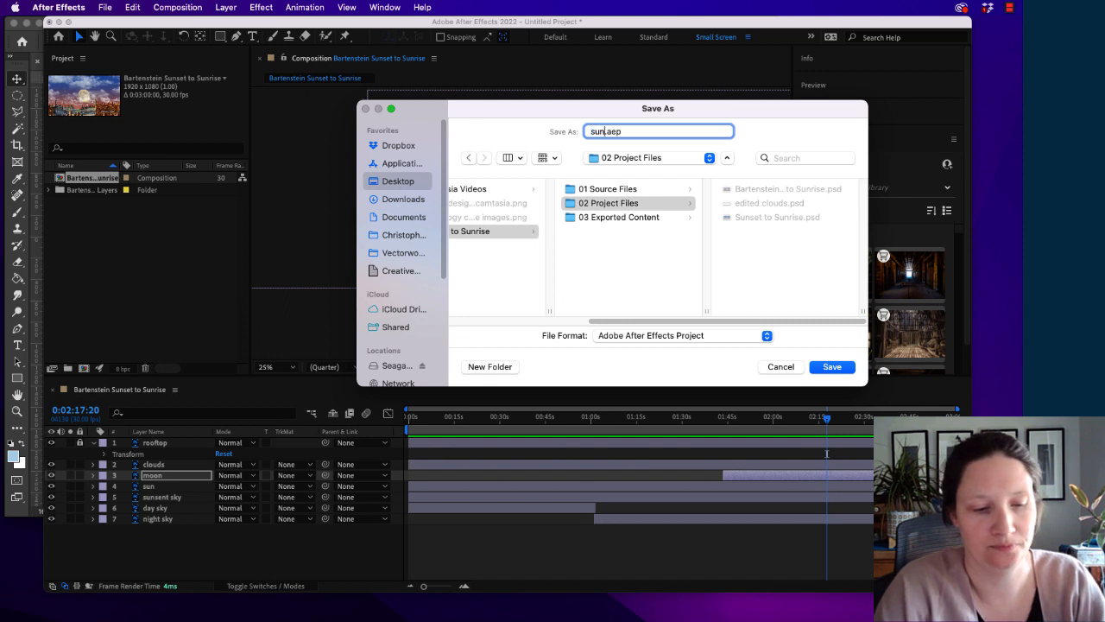
pyautogui.write(' to sin')
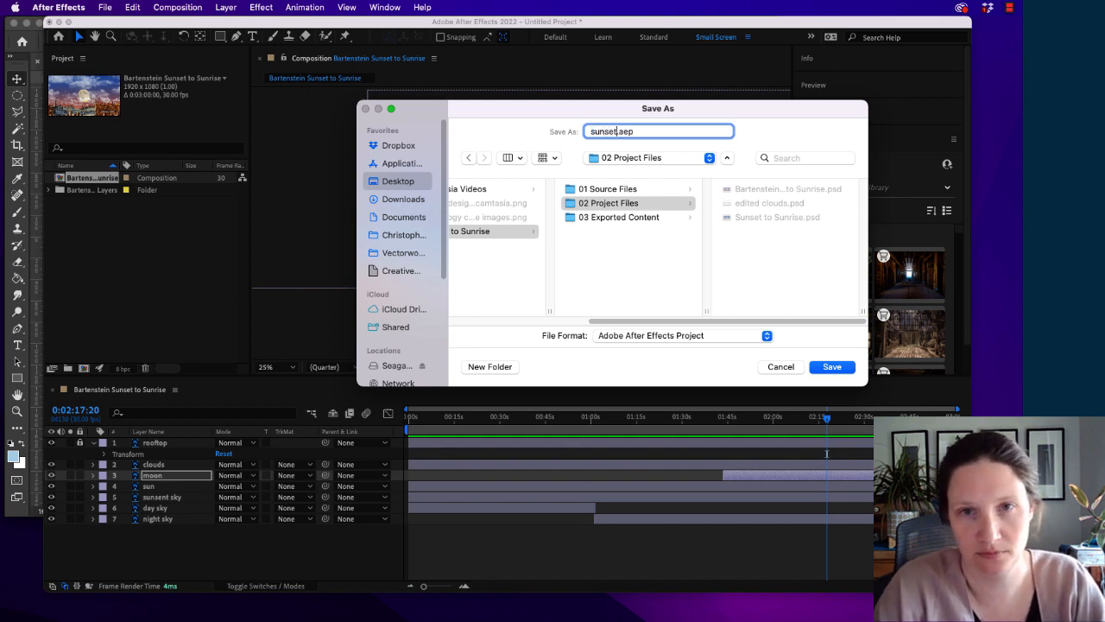
pyautogui.write('ris')
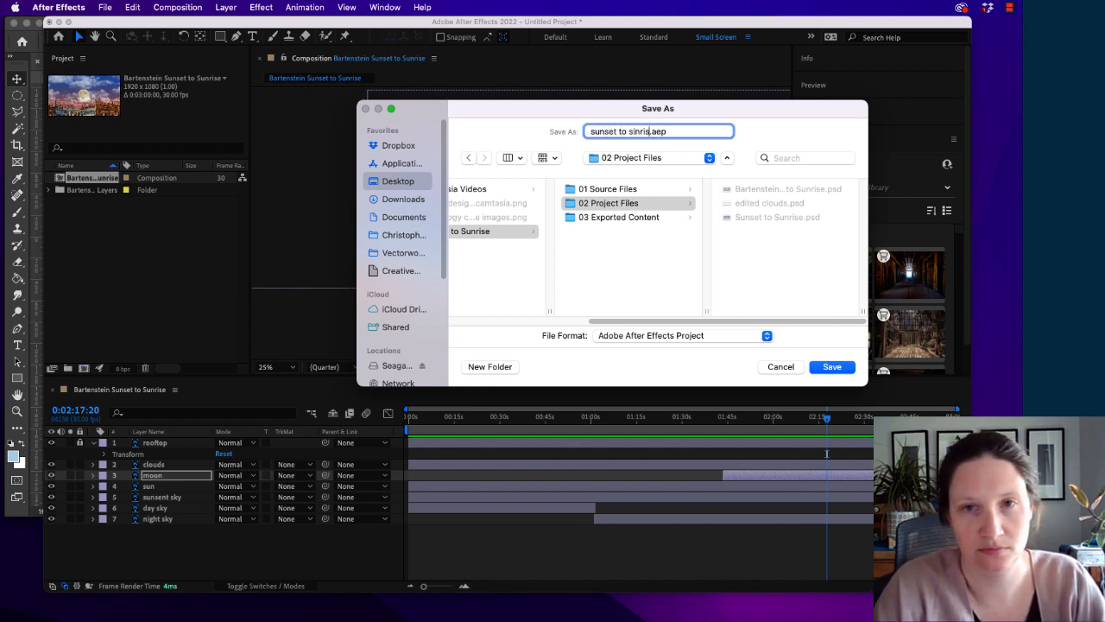
pyautogui.press('BackSpace')
pyautogui.press('BackSpace')
pyautogui.press('BackSpace')
pyautogui.press('BackSpace')
pyautogui.press('BackSpace')
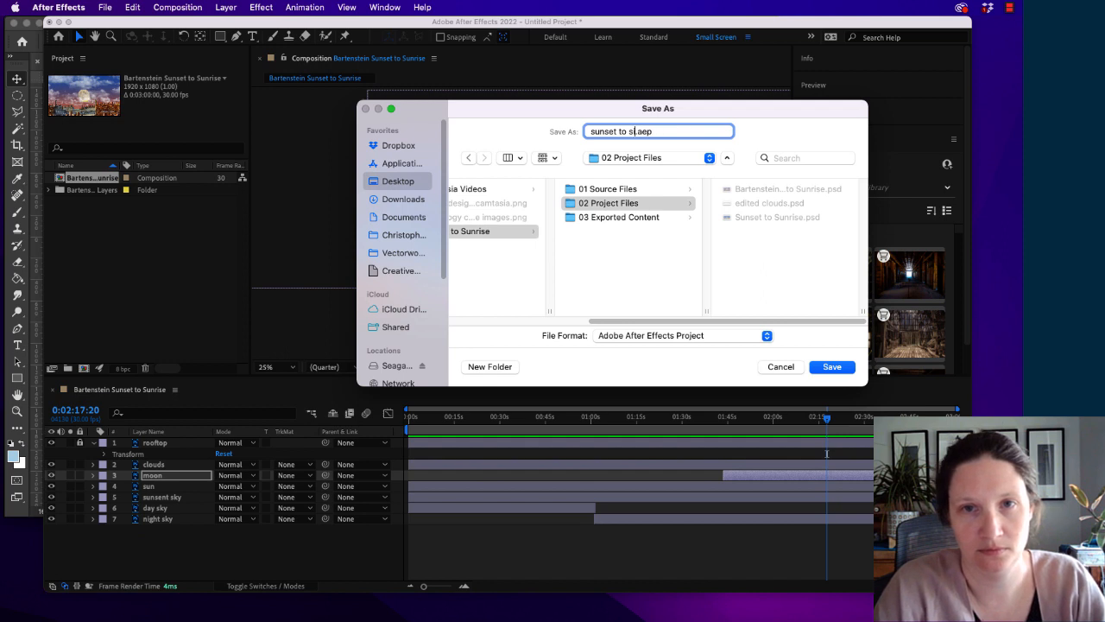
pyautogui.write('unrise')
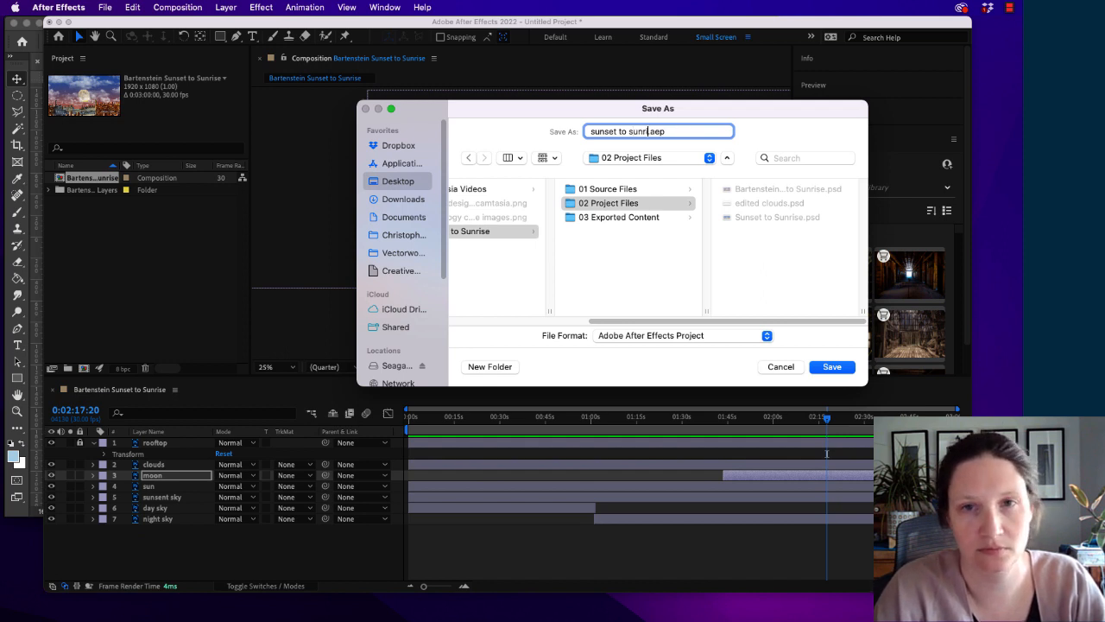
pyautogui.write(' animation')
pyautogui.press('Return')
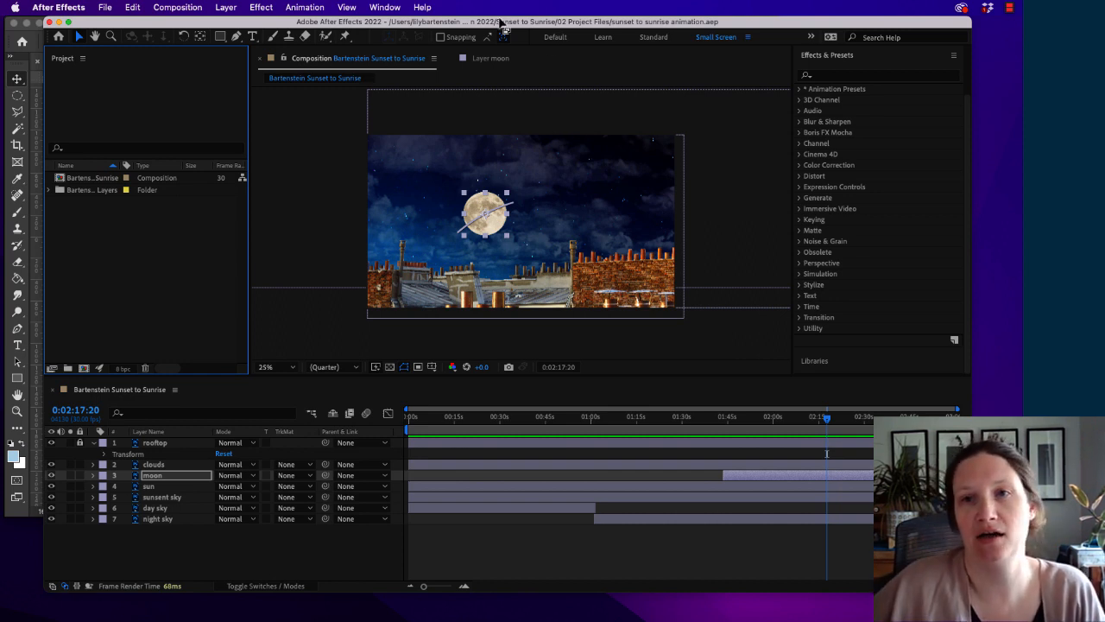
# Collapse the Effects & Presets panel, and briefly expand and collapse the Info panel
pyautogui.click(811, 57)
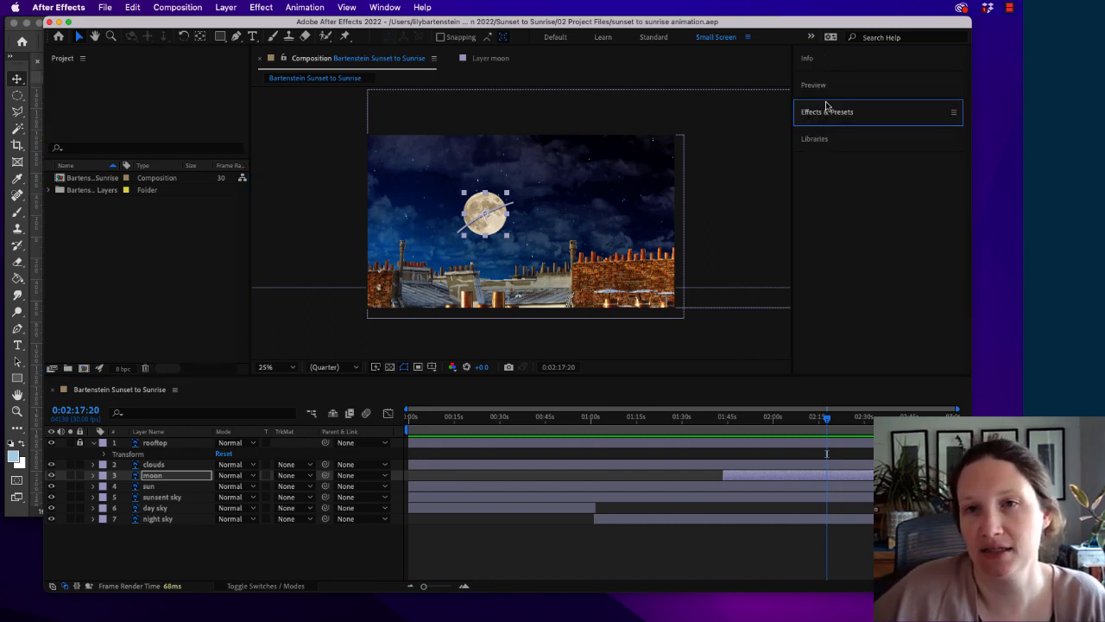
pyautogui.click(824, 67)
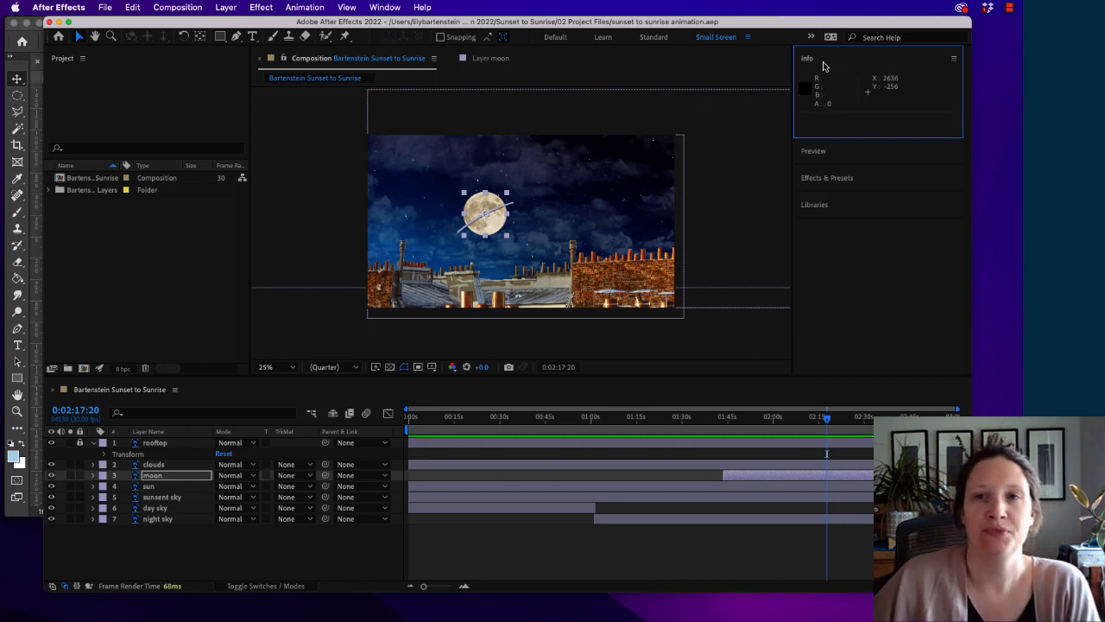
pyautogui.click(825, 65)
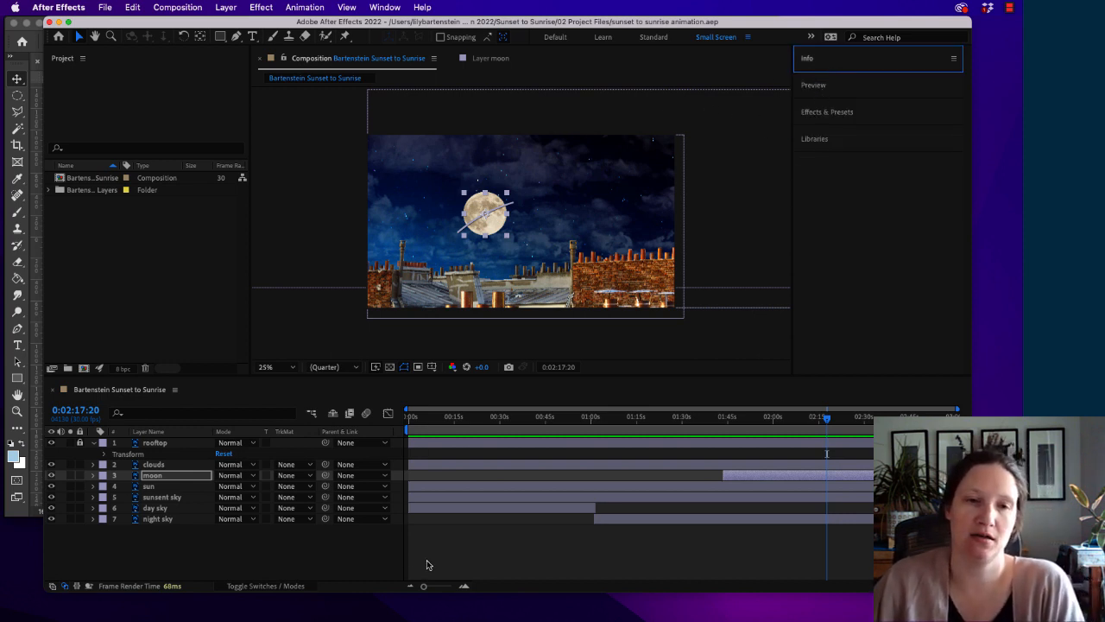